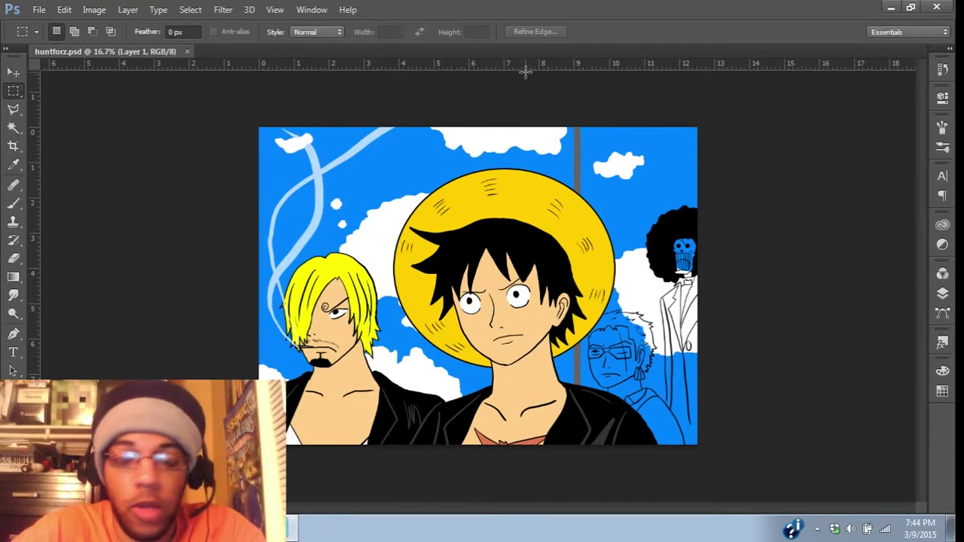
Step: Show the layer list, toggle Layer 1's visibility off and on, and examine the uncoloured characters in the drawing
key(ctrl+plus)
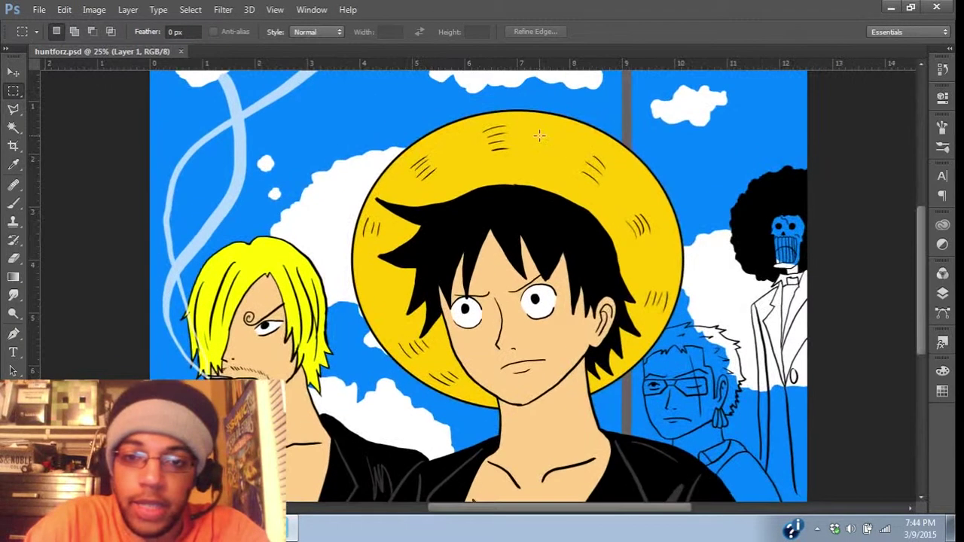
key(ctrl+minus)
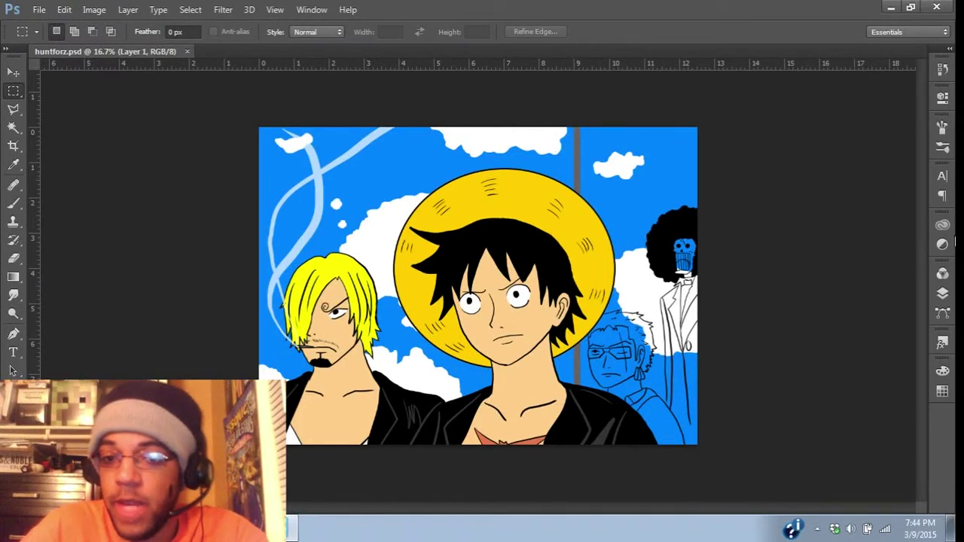
click(942, 293)
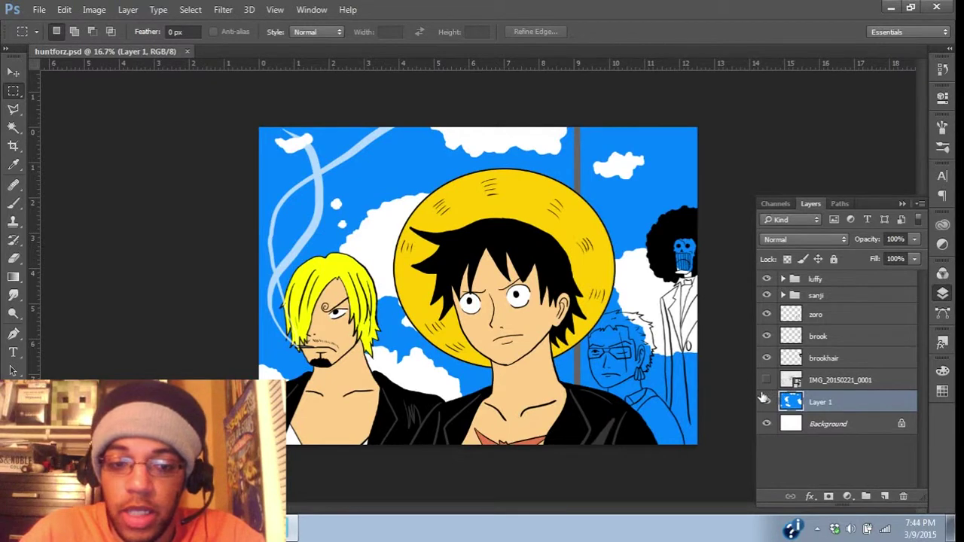
click(767, 403)
click(766, 403)
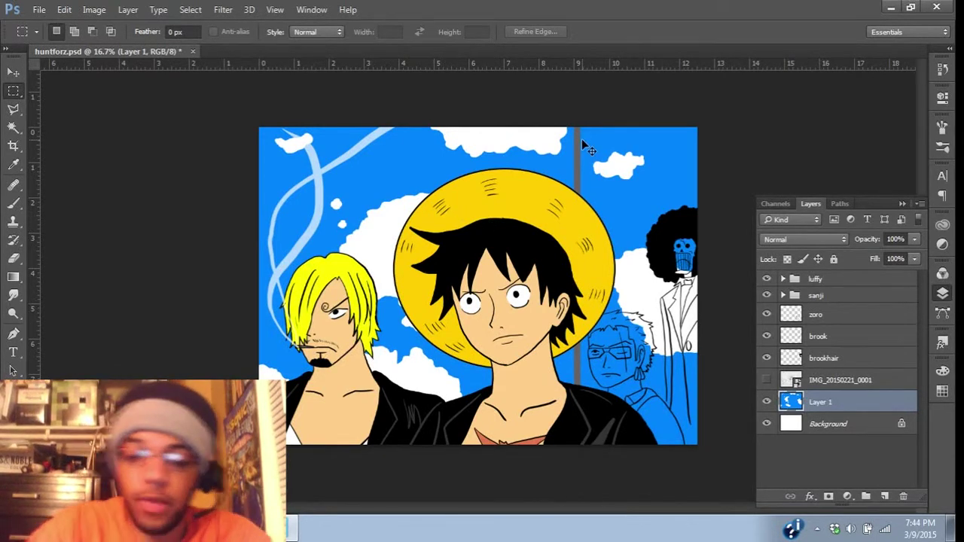
key(ctrl+plus)
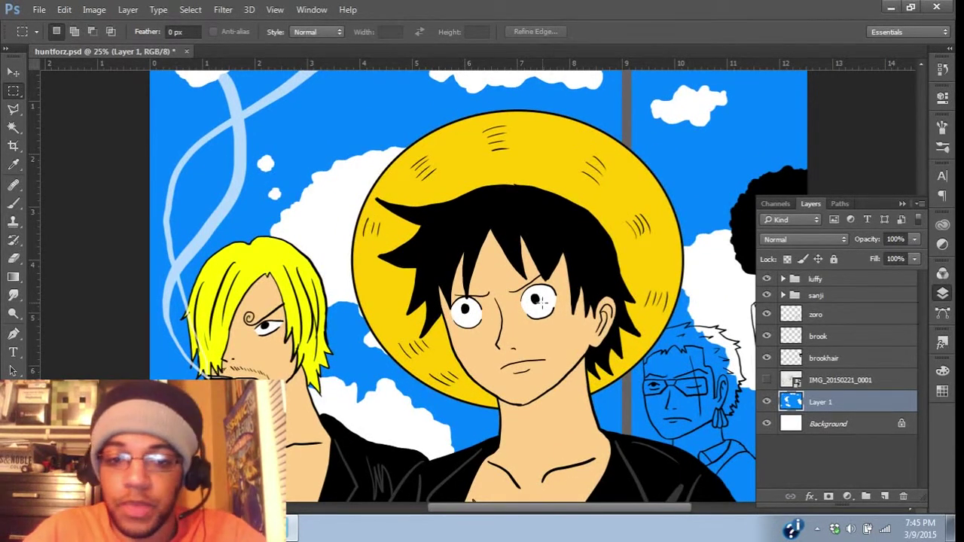
drag(578, 310, 575, 259)
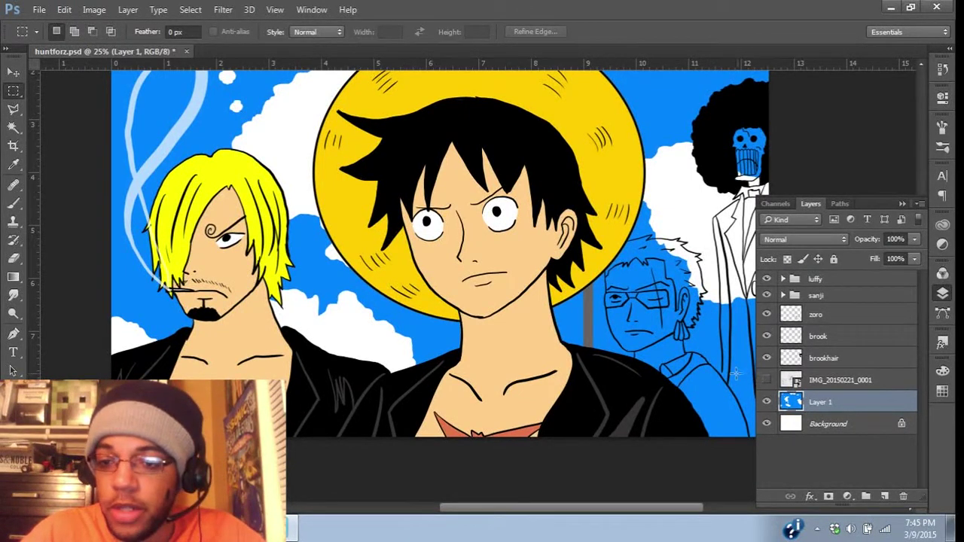
drag(604, 277, 588, 324)
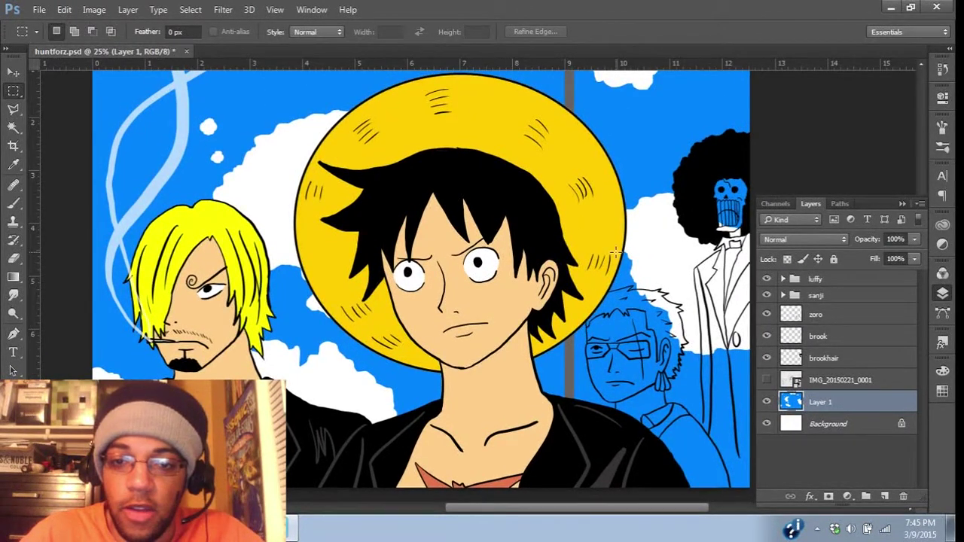
drag(683, 329, 639, 313)
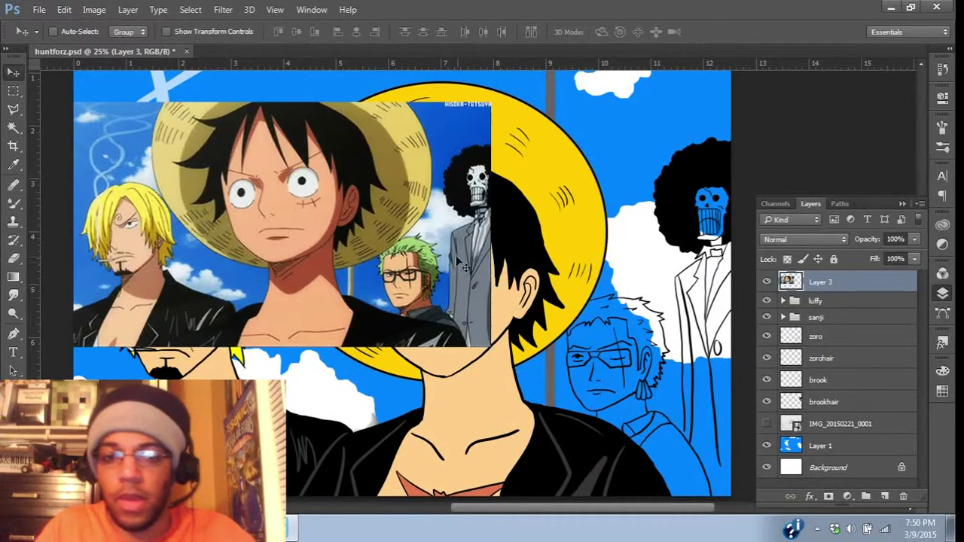
Step: Sample the green of the hair in the reference image and brighten the foreground colour to abf070
drag(633, 278, 565, 268)
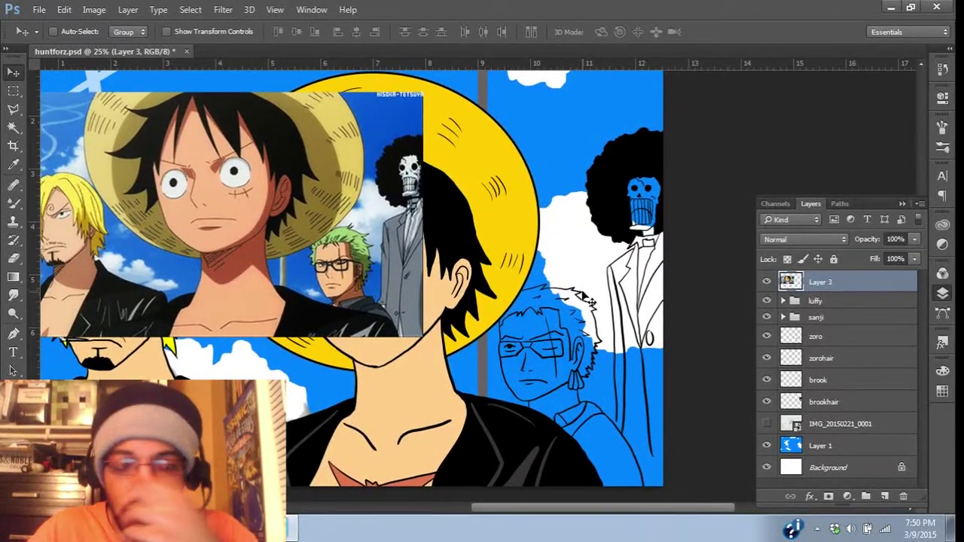
key(ctrl+plus)
key(ctrl+plus)
drag(547, 251, 512, 252)
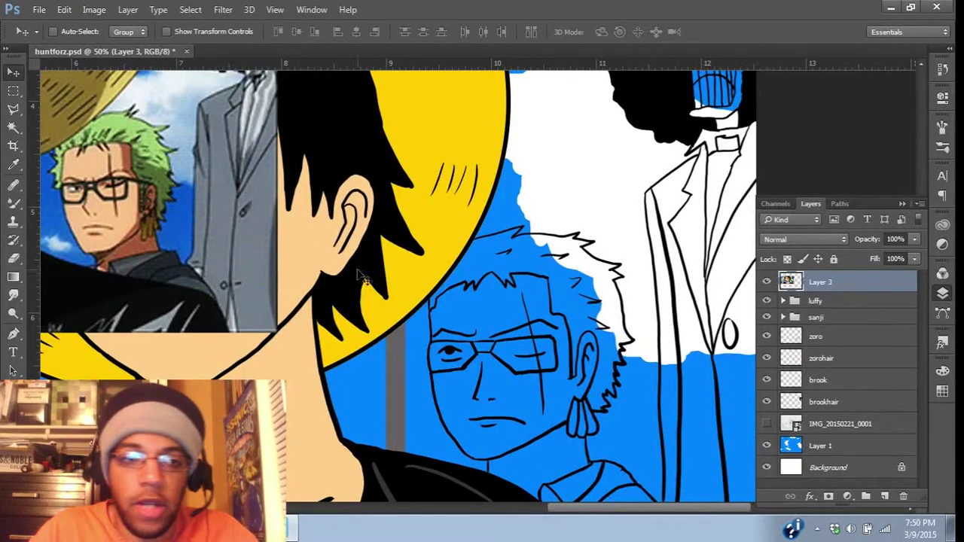
click(11, 456)
drag(338, 229, 337, 240)
click(110, 127)
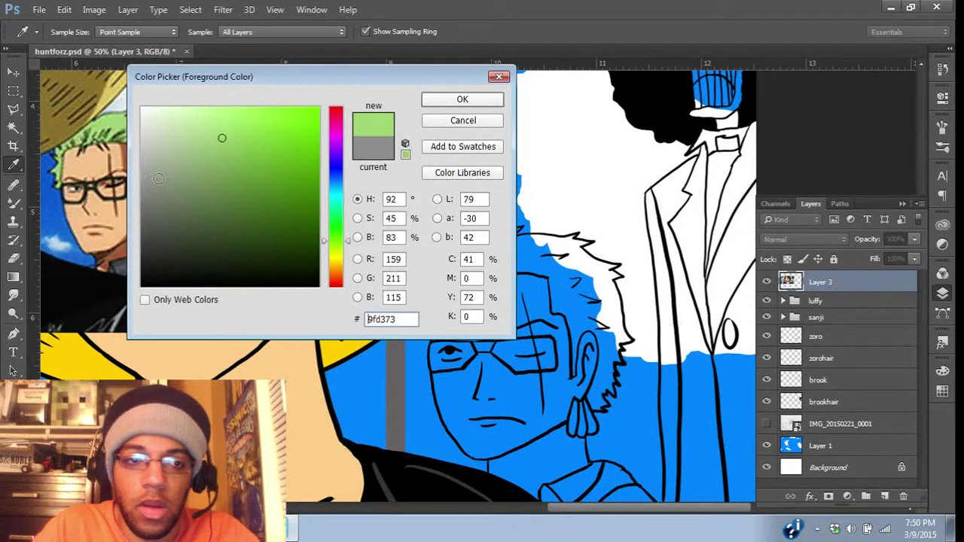
drag(226, 135, 236, 119)
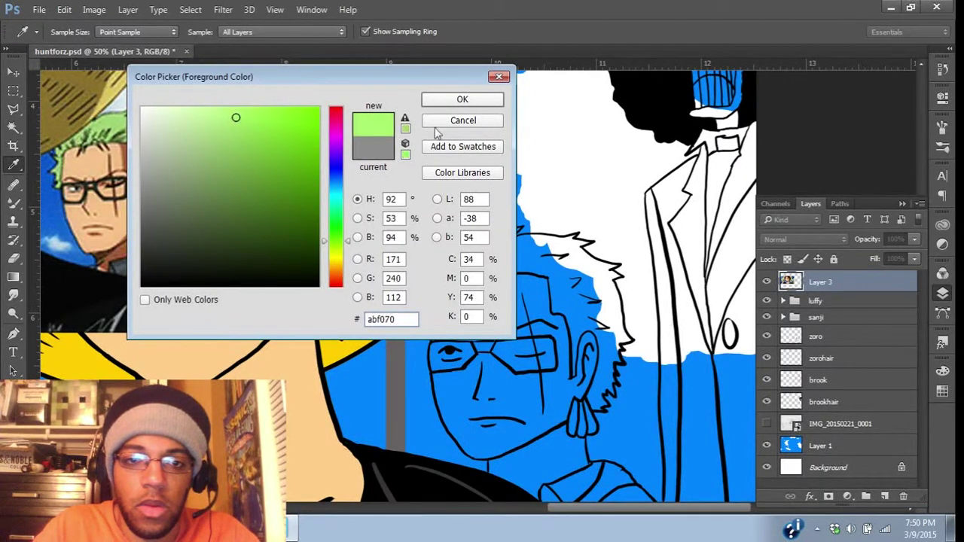
click(462, 103)
Step: Activate the Mixer Brush with the new green and make the zorohair layer the active layer
key(b)
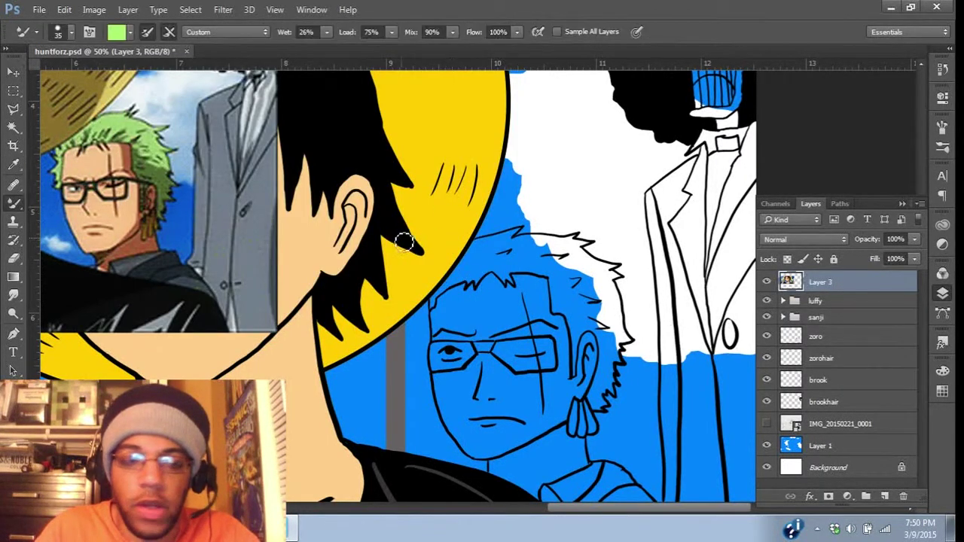
drag(443, 273, 442, 244)
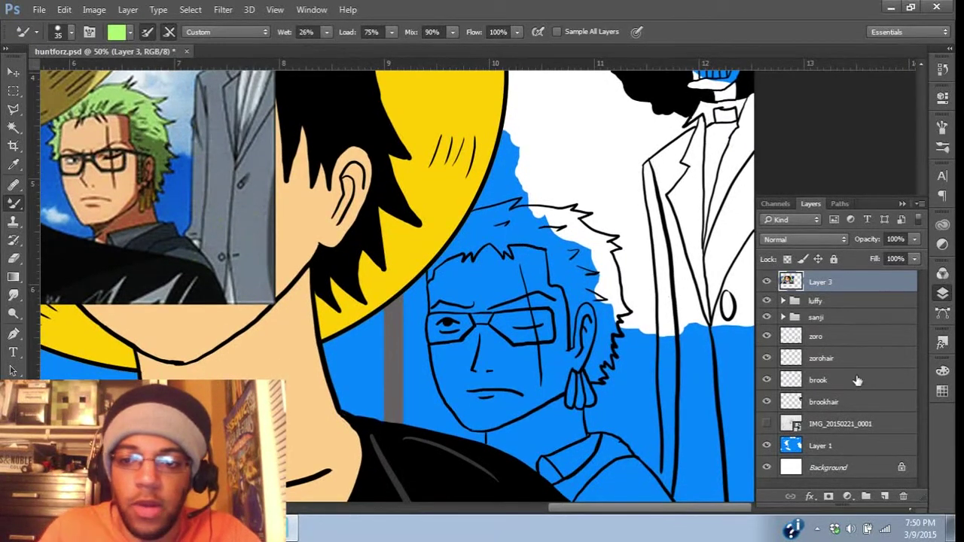
click(829, 360)
scroll(587, 297, up, 1)
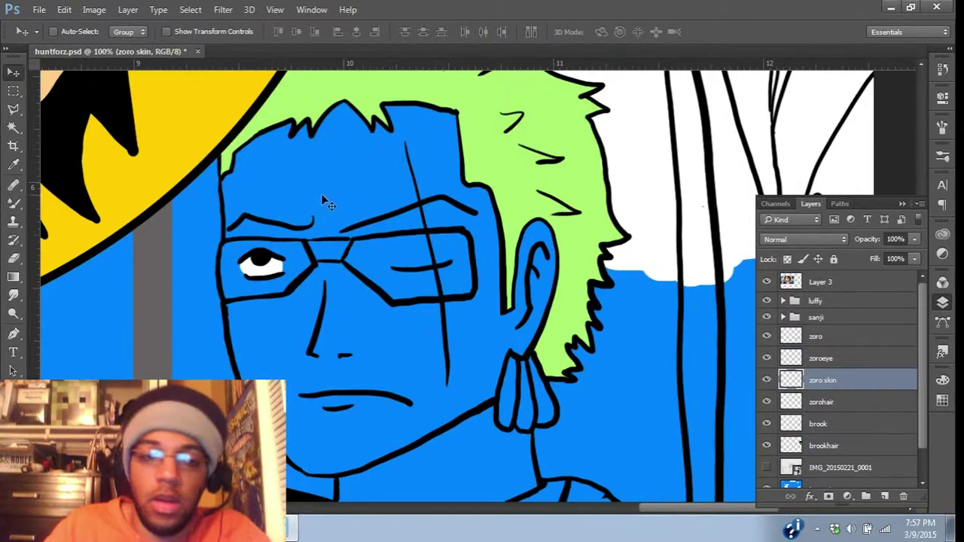
Step: Paint skin tone along the forehead just under the green hairline on the zoro skin layer with the size 60 Mixer Brush
key(b)
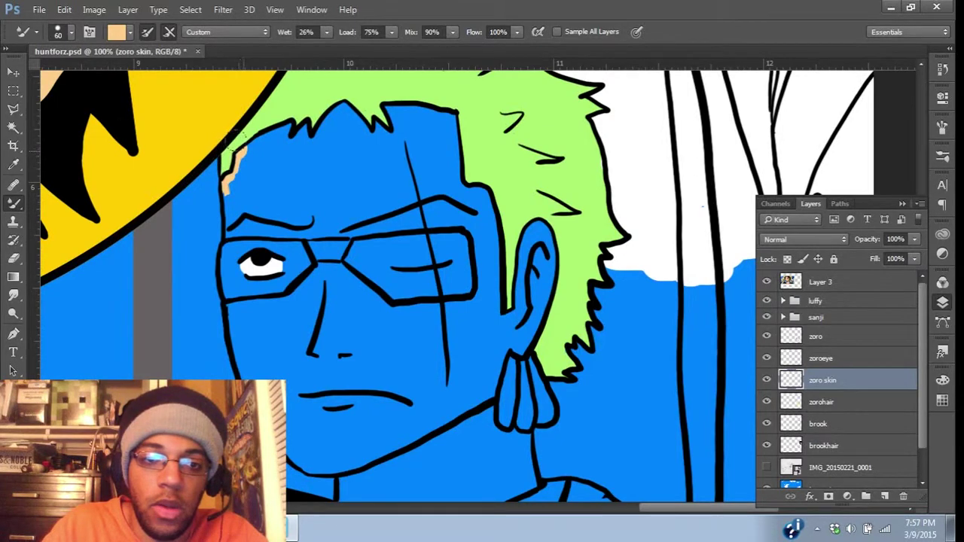
mouse_move(236, 138)
mouse_down()
mouse_move(266, 124)
mouse_move(258, 128)
mouse_move(341, 207)
mouse_move(375, 219)
mouse_move(303, 164)
mouse_move(376, 202)
mouse_move(429, 137)
mouse_move(433, 173)
mouse_up()
key(ctrl+minus)
key(ctrl+minus)
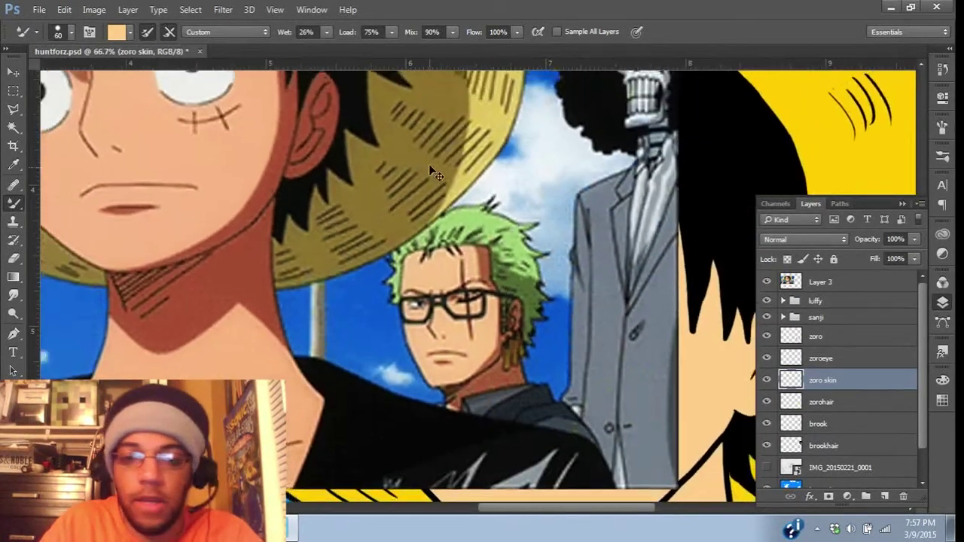
mouse_move(271, 134)
mouse_down()
mouse_move(458, 185)
mouse_move(530, 233)
mouse_move(497, 190)
mouse_move(490, 153)
mouse_move(498, 180)
mouse_move(499, 166)
mouse_move(487, 165)
mouse_up()
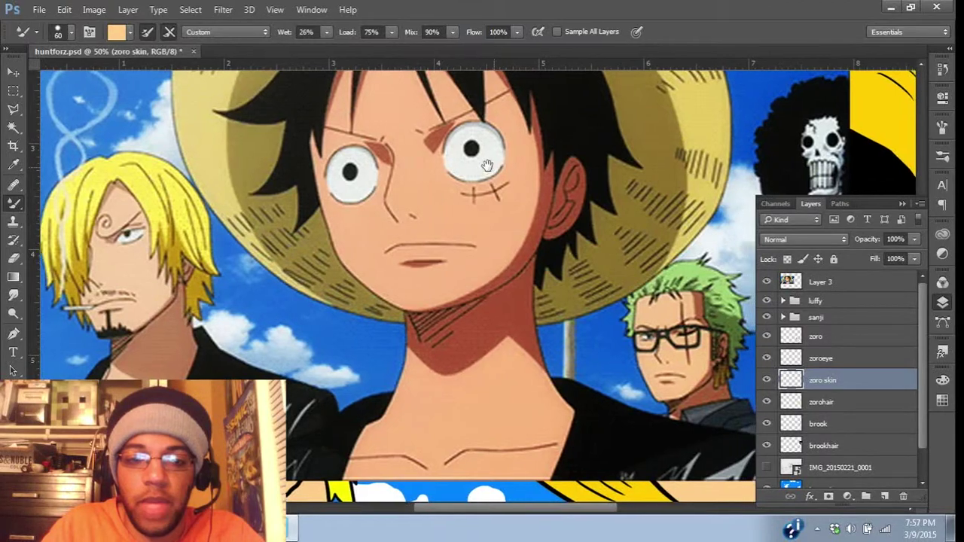
drag(624, 180, 414, 176)
drag(610, 210, 414, 176)
mouse_move(645, 320)
mouse_down()
mouse_move(409, 180)
mouse_move(396, 158)
mouse_up()
key(ctrl+r)
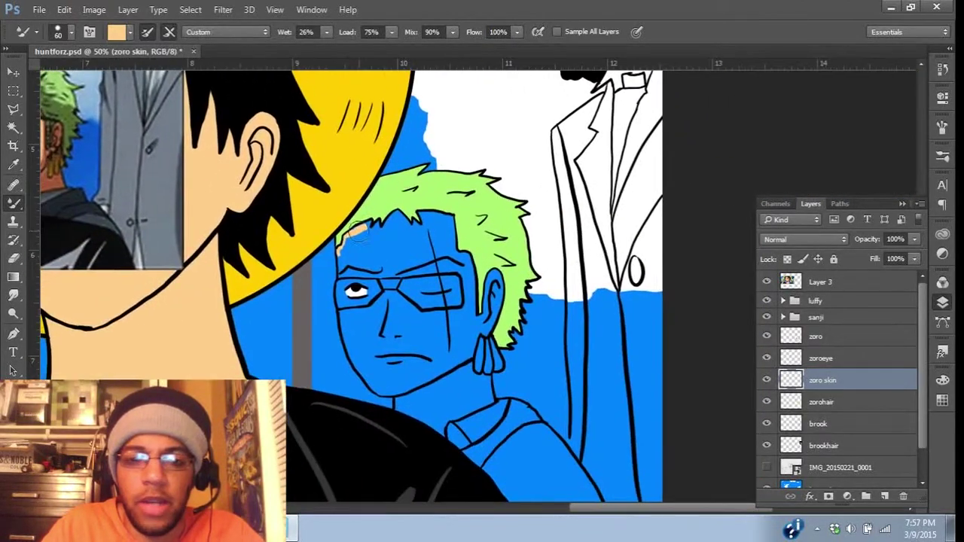
key(ctrl+plus)
key(ctrl+plus)
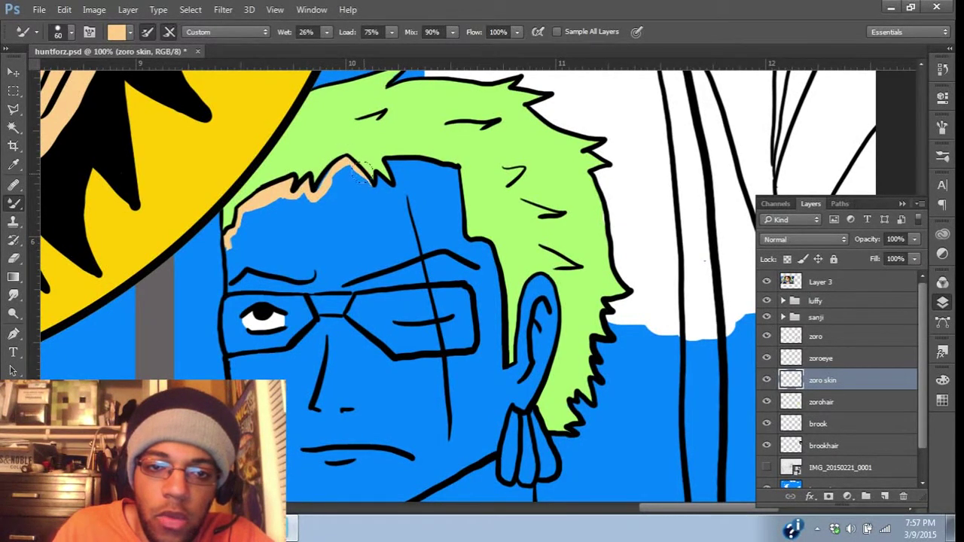
drag(352, 160, 319, 163)
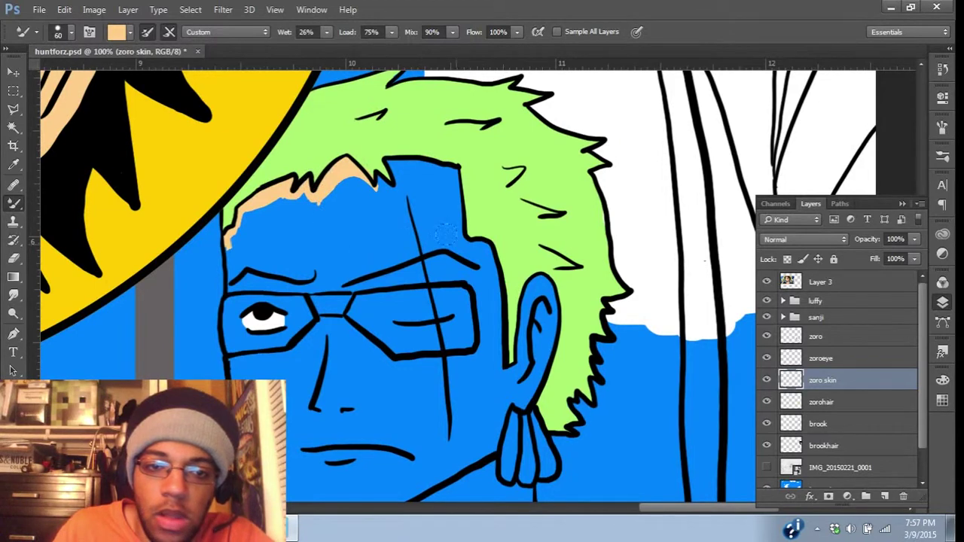
Step: Move the zoro skin layer below zorohair and paint skin tone on the forehead between the scar and the hair
drag(830, 384, 841, 414)
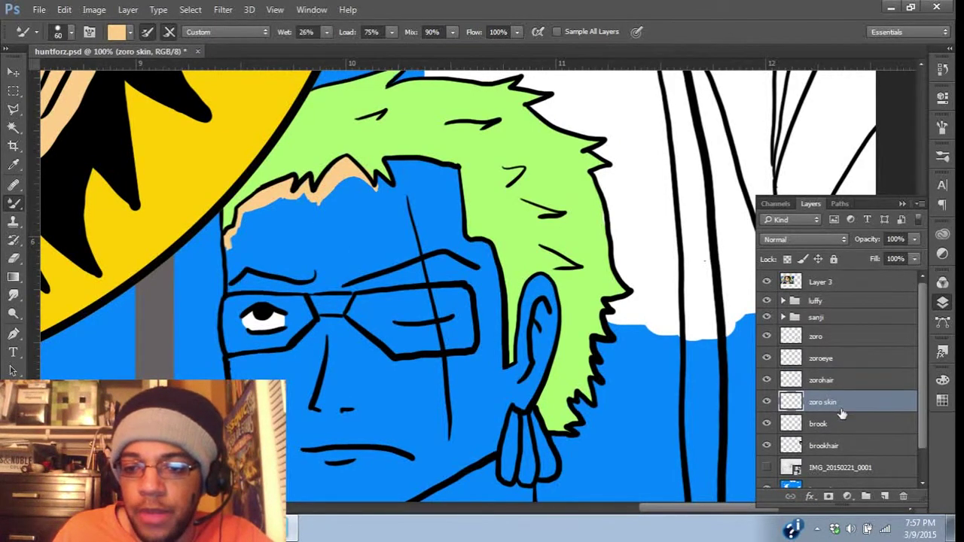
drag(348, 172, 367, 180)
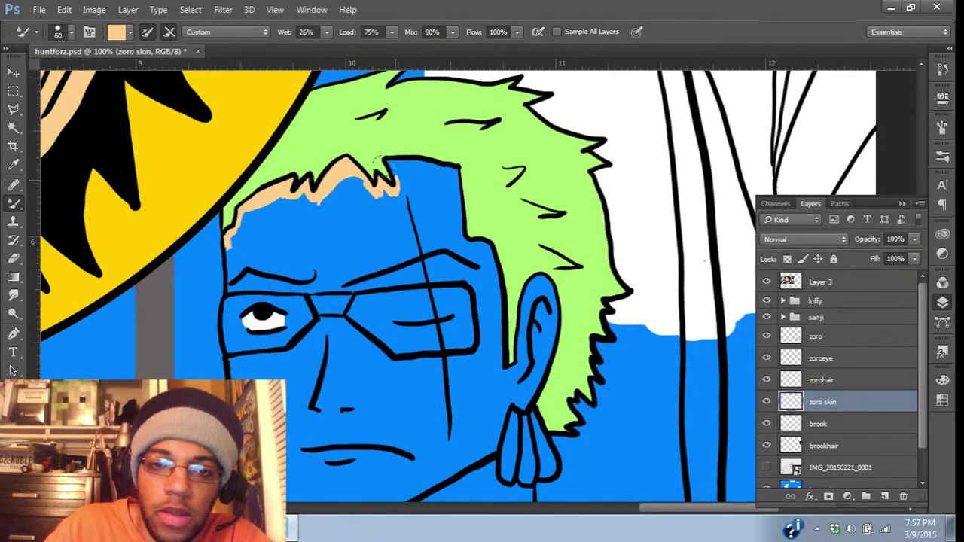
mouse_move(380, 154)
mouse_down()
mouse_move(445, 170)
mouse_move(447, 218)
mouse_up()
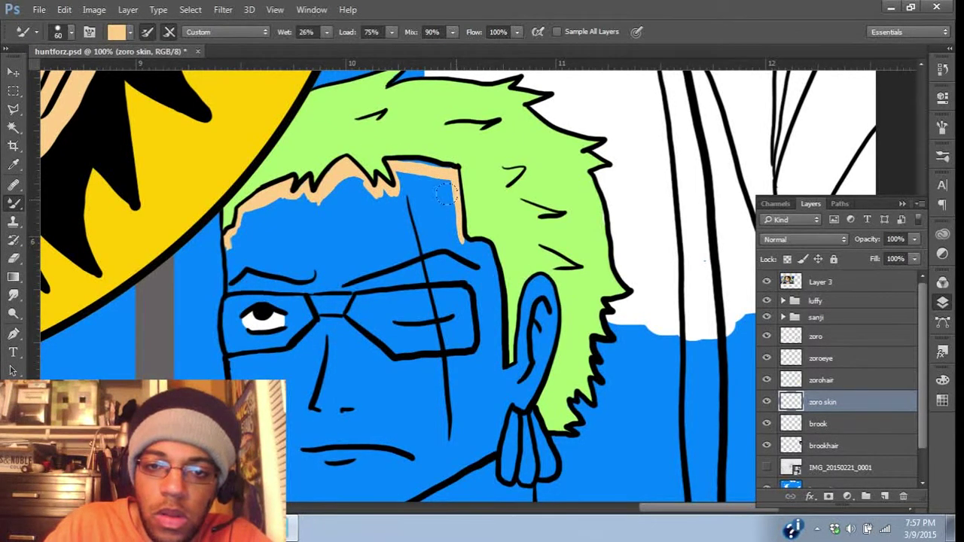
mouse_move(386, 150)
mouse_down()
mouse_move(435, 178)
mouse_move(442, 202)
mouse_move(437, 177)
mouse_move(447, 230)
mouse_move(406, 173)
mouse_move(445, 269)
mouse_up()
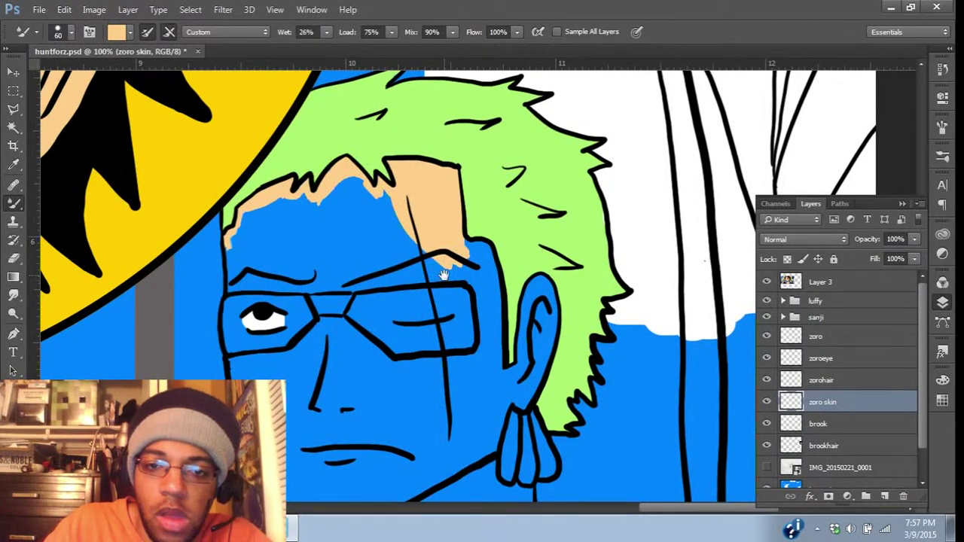
Step: Paint skin tone along the cheek and jawline, over the ear, and across the lower face of the green-haired character
drag(388, 323, 348, 202)
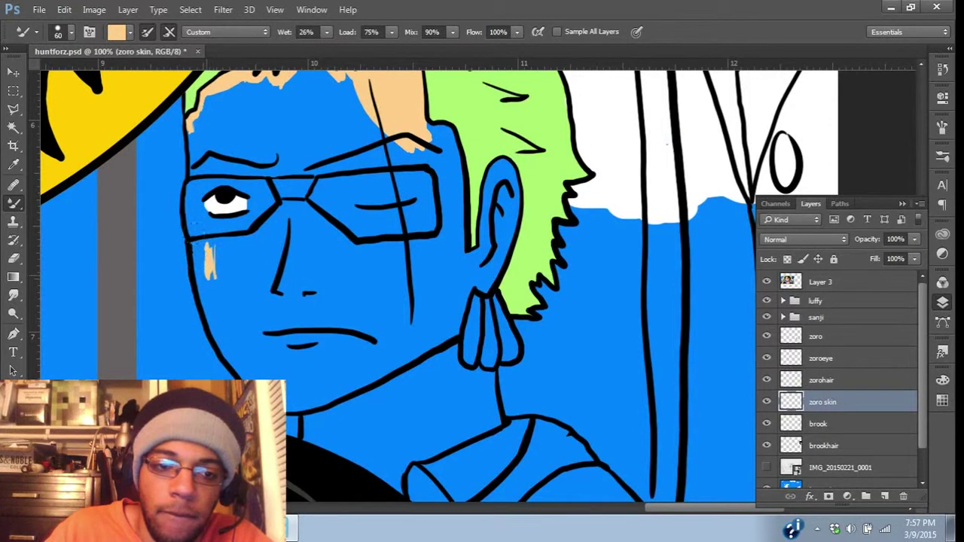
mouse_move(198, 229)
mouse_down()
mouse_move(216, 330)
mouse_move(241, 369)
mouse_move(295, 393)
mouse_move(443, 317)
mouse_move(489, 218)
mouse_move(484, 168)
mouse_move(478, 229)
mouse_move(475, 177)
mouse_move(489, 160)
mouse_move(508, 192)
mouse_up()
drag(470, 252, 450, 287)
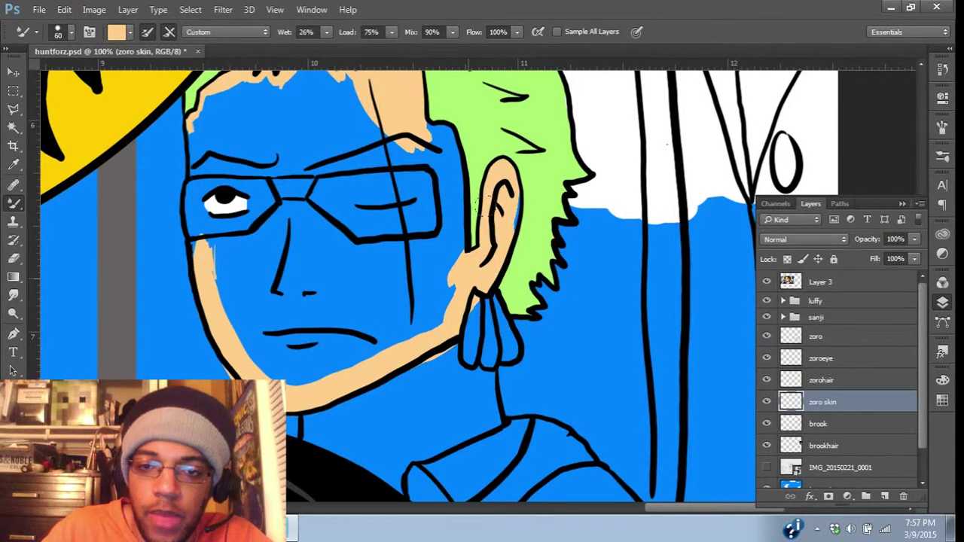
mouse_move(496, 194)
mouse_down()
mouse_move(462, 247)
mouse_move(427, 260)
mouse_move(433, 287)
mouse_move(301, 360)
mouse_move(333, 354)
mouse_move(259, 360)
mouse_move(206, 271)
mouse_move(198, 197)
mouse_move(201, 248)
mouse_move(255, 332)
mouse_move(368, 301)
mouse_move(418, 248)
mouse_move(344, 309)
mouse_move(367, 285)
mouse_move(291, 313)
mouse_move(212, 240)
mouse_move(301, 318)
mouse_move(408, 256)
mouse_move(427, 211)
mouse_move(430, 169)
mouse_move(414, 129)
mouse_move(424, 124)
mouse_move(438, 147)
mouse_move(439, 211)
mouse_up()
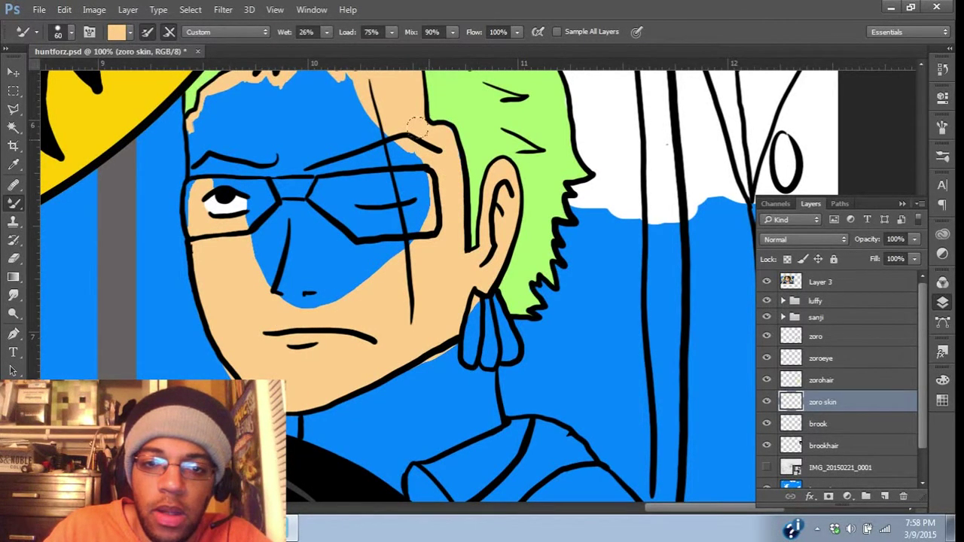
Step: Fill the remaining blue areas around the nose, glasses and forehead with skin tone
mouse_move(301, 296)
mouse_down()
mouse_move(229, 218)
mouse_move(194, 123)
mouse_move(194, 225)
mouse_move(208, 269)
mouse_move(179, 169)
mouse_move(206, 281)
mouse_move(238, 241)
mouse_move(345, 270)
mouse_move(393, 221)
mouse_move(374, 241)
mouse_move(404, 159)
mouse_move(316, 71)
mouse_move(364, 160)
mouse_move(320, 241)
mouse_move(256, 197)
mouse_move(376, 192)
mouse_move(362, 218)
mouse_move(362, 183)
mouse_move(258, 210)
mouse_move(335, 130)
mouse_move(272, 161)
mouse_move(357, 135)
mouse_up()
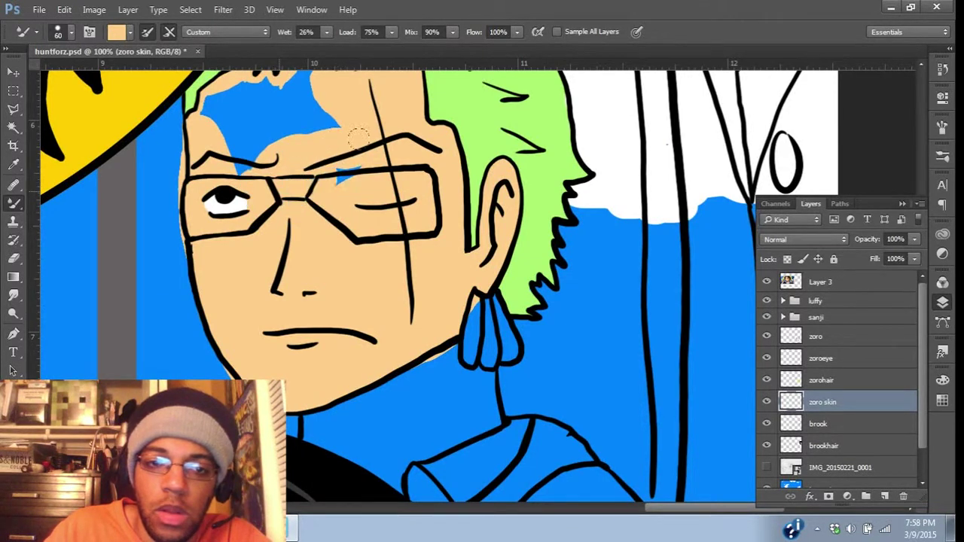
drag(295, 128, 319, 233)
mouse_move(244, 191)
mouse_down()
mouse_move(338, 172)
mouse_move(251, 219)
mouse_move(238, 201)
mouse_move(305, 224)
mouse_move(259, 243)
mouse_move(362, 201)
mouse_up()
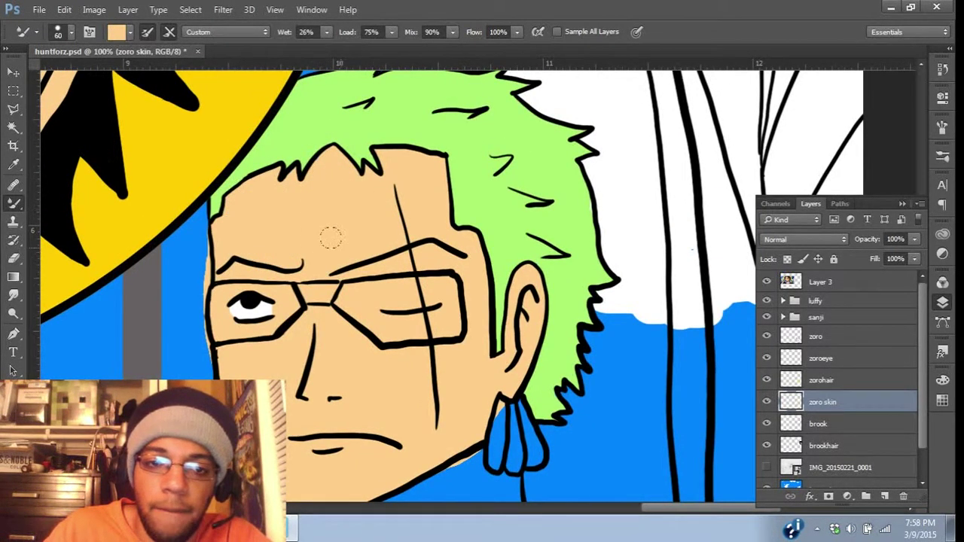
Step: Erase the skin colour that spills outside the face's outline with the size 15 Eraser
scroll(330, 238, down, 3)
key(e)
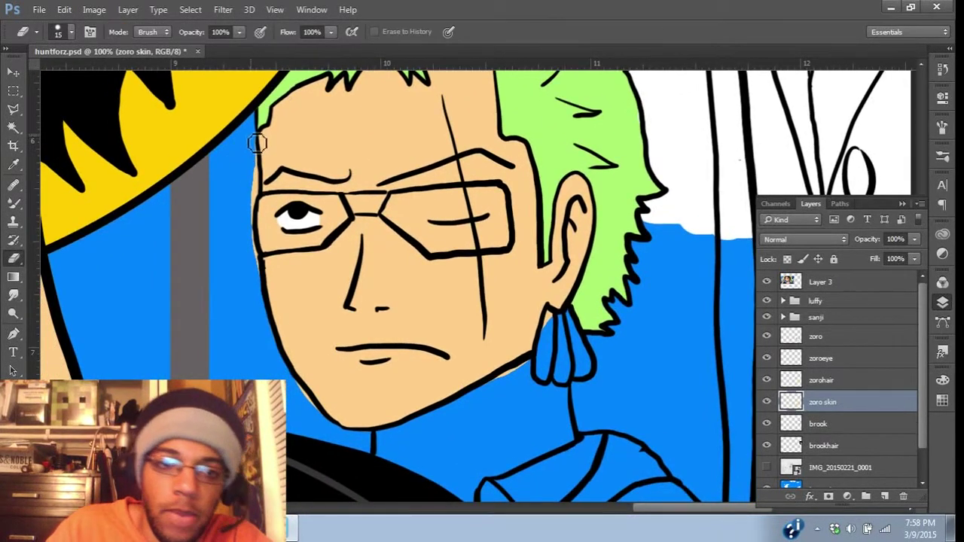
mouse_move(257, 143)
mouse_down()
mouse_move(253, 226)
mouse_move(258, 181)
mouse_move(268, 327)
mouse_up()
key(b)
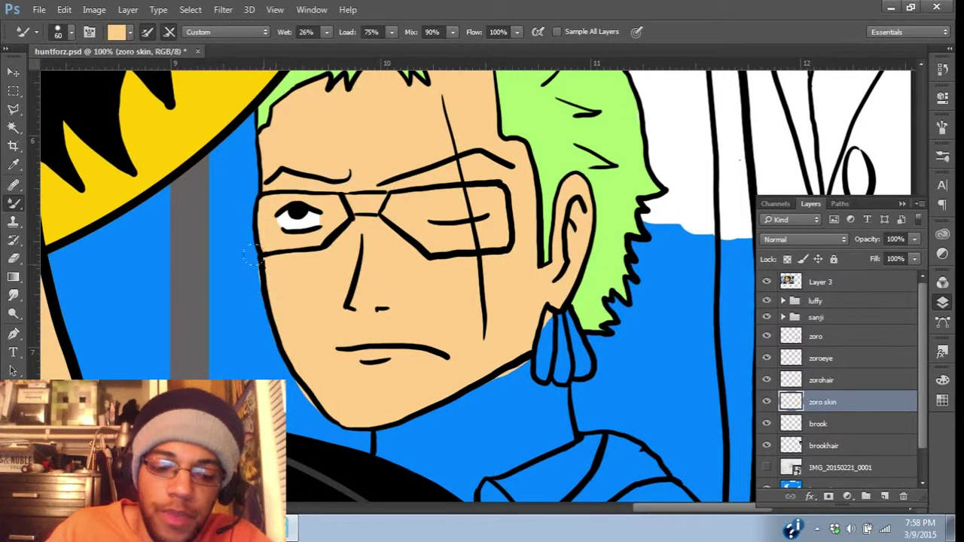
key(e)
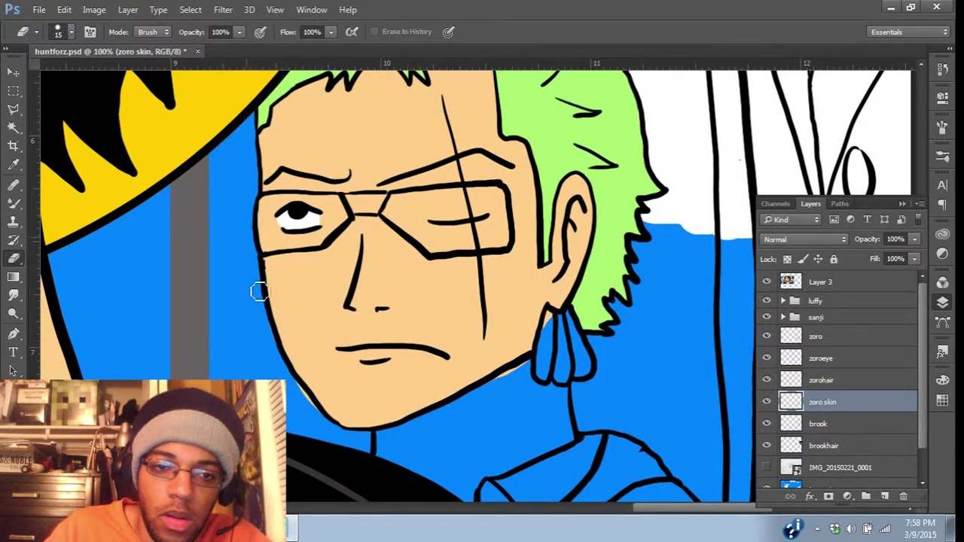
drag(280, 333, 259, 280)
mouse_move(289, 345)
mouse_down()
mouse_move(276, 336)
mouse_move(319, 387)
mouse_up()
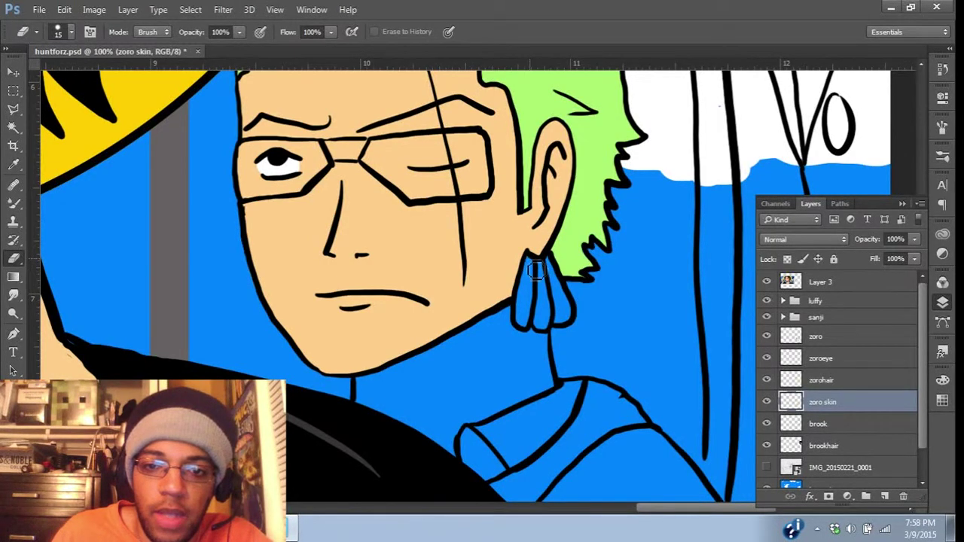
drag(445, 232, 479, 393)
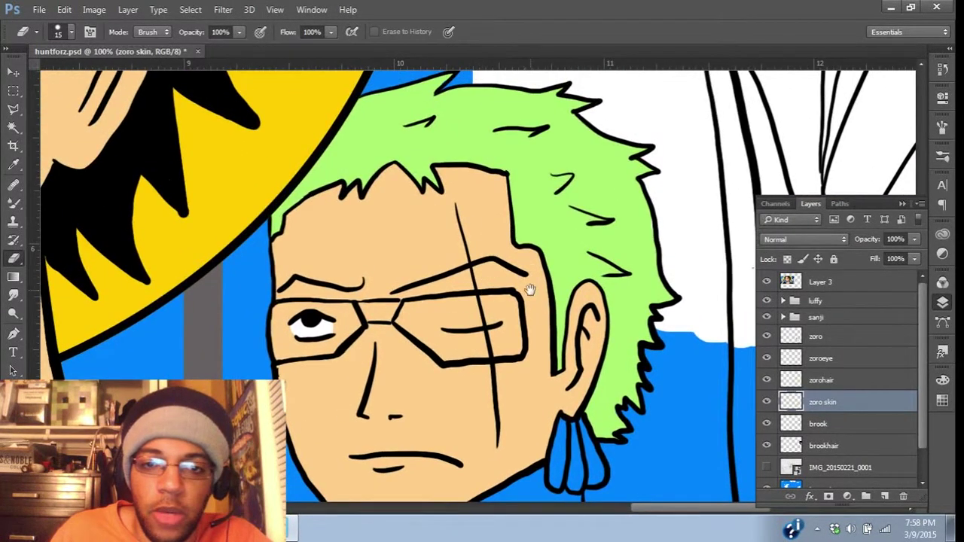
Step: Paint skin tone over the green-haired character's neck, from below the jawline down to the collar and black shirt
drag(530, 290, 522, 269)
key(b)
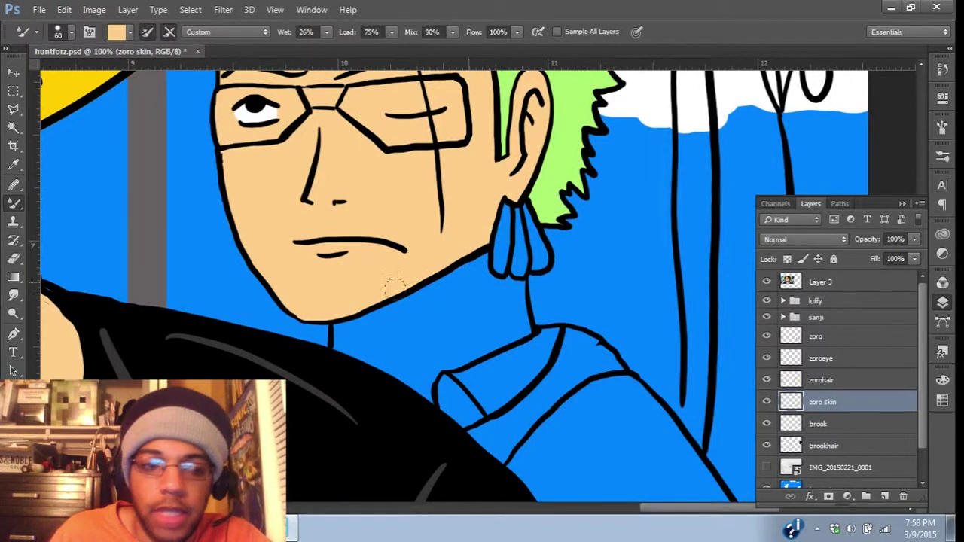
mouse_move(336, 327)
mouse_down()
mouse_move(434, 294)
mouse_move(475, 260)
mouse_move(405, 296)
mouse_move(342, 311)
mouse_move(475, 250)
mouse_move(500, 279)
mouse_move(508, 322)
mouse_up()
mouse_move(507, 262)
mouse_down()
mouse_move(398, 319)
mouse_move(348, 330)
mouse_move(351, 346)
mouse_move(401, 367)
mouse_move(417, 399)
mouse_move(438, 343)
mouse_move(492, 330)
mouse_move(439, 352)
mouse_move(453, 317)
mouse_move(382, 353)
mouse_up()
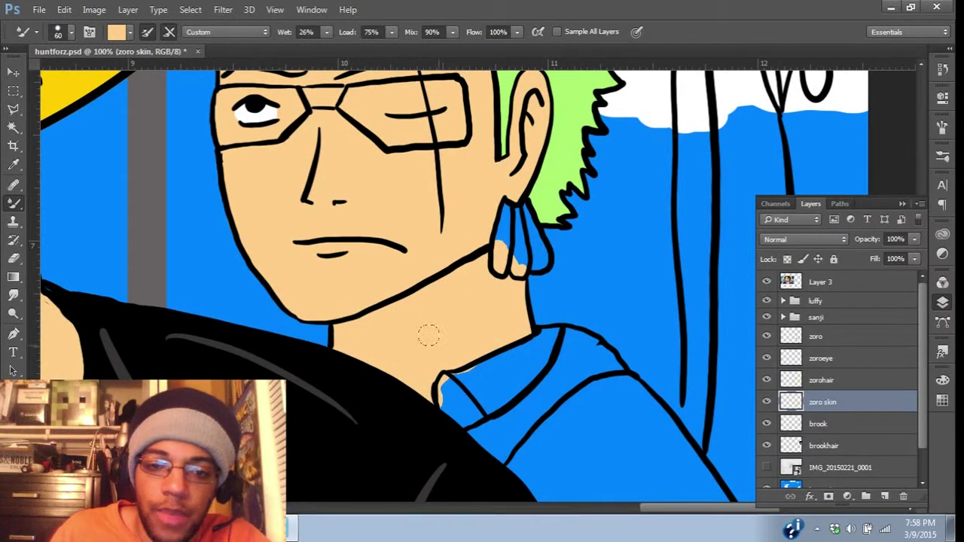
Step: Erase the skin colour that spills onto the collar and inside the earrings with the size 15 Eraser
key(e)
mouse_move(452, 393)
mouse_down()
mouse_move(449, 423)
mouse_move(453, 387)
mouse_move(481, 375)
mouse_move(450, 387)
mouse_up()
key(space)
drag(489, 344, 490, 388)
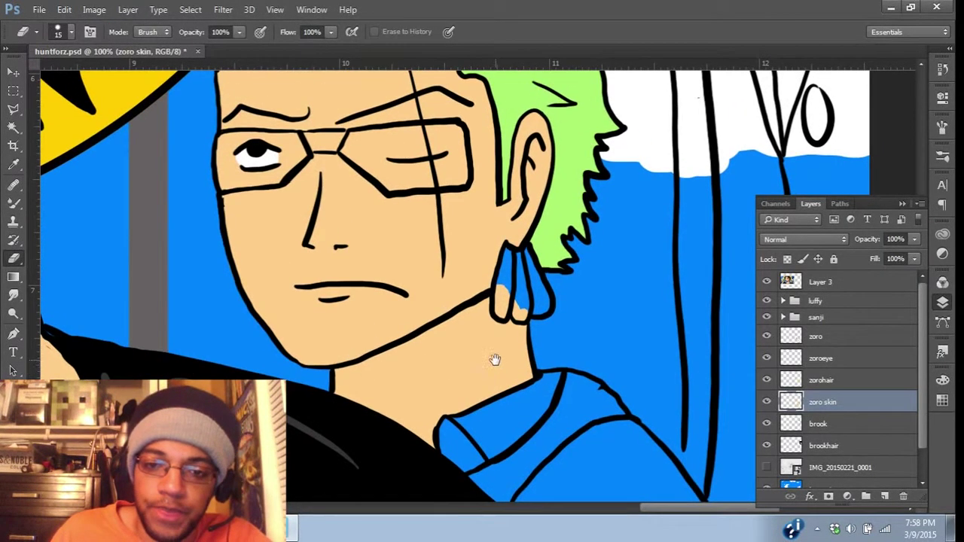
mouse_move(504, 296)
mouse_down()
mouse_move(503, 285)
mouse_move(502, 310)
mouse_move(510, 307)
mouse_move(502, 318)
mouse_move(517, 306)
mouse_move(525, 312)
mouse_up()
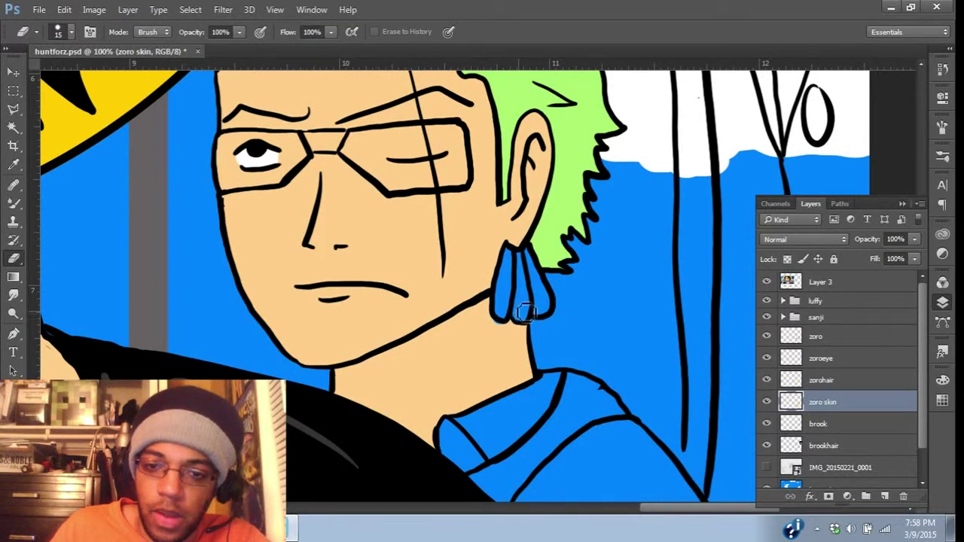
Step: Retouch the skin tone around the earrings' lower ends, erasing overspill inside them, and save the drawing
key(b)
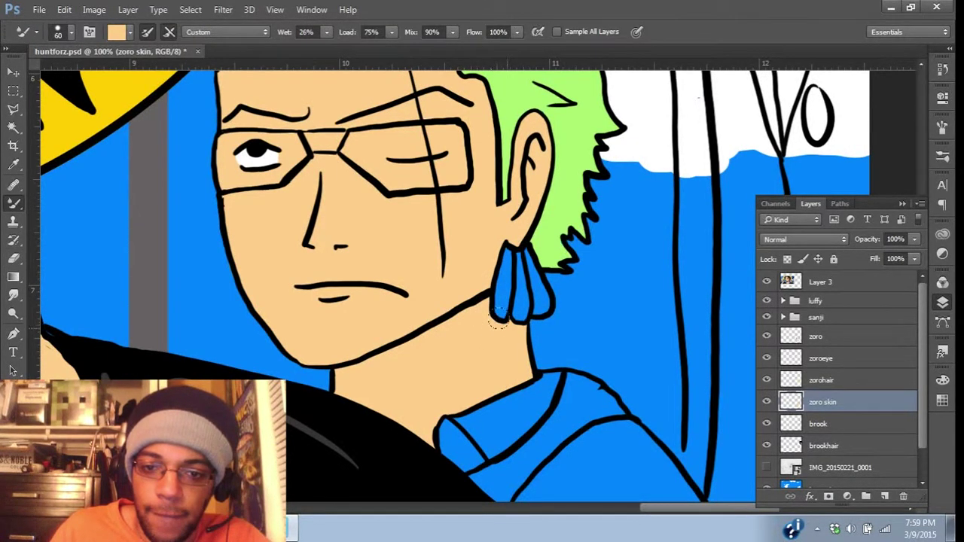
mouse_move(456, 195)
mouse_down()
mouse_move(529, 326)
mouse_move(520, 314)
mouse_up()
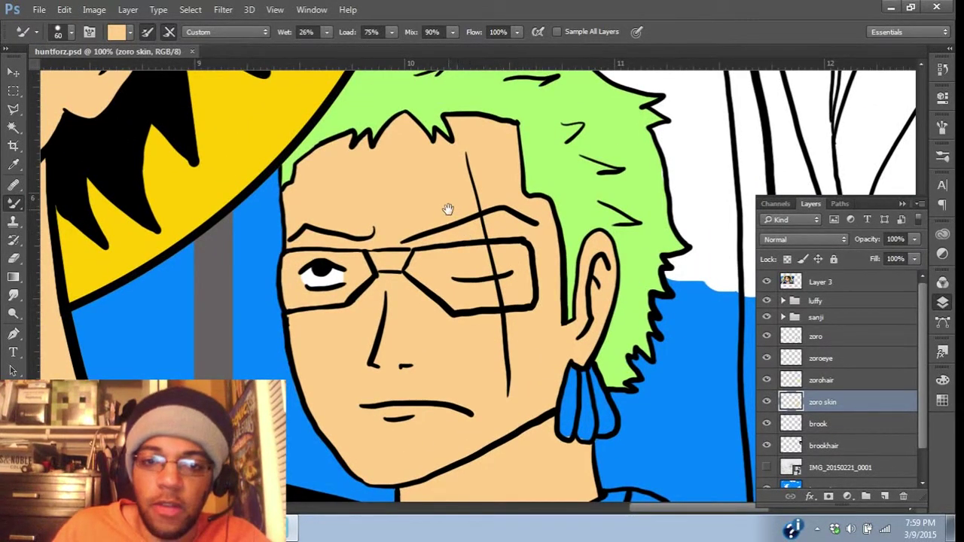
mouse_move(447, 208)
mouse_down()
mouse_move(460, 205)
mouse_move(457, 175)
mouse_up()
drag(533, 352, 500, 268)
key(e)
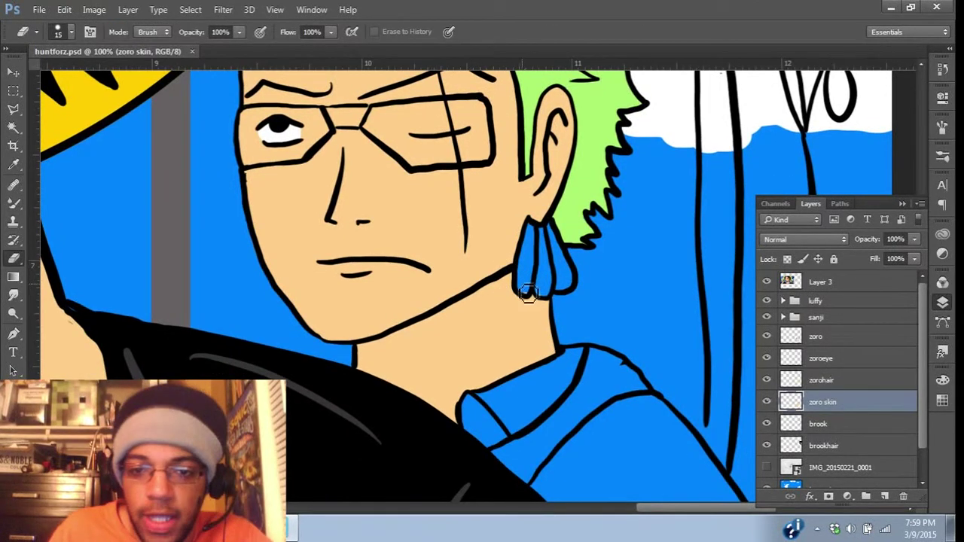
key(b)
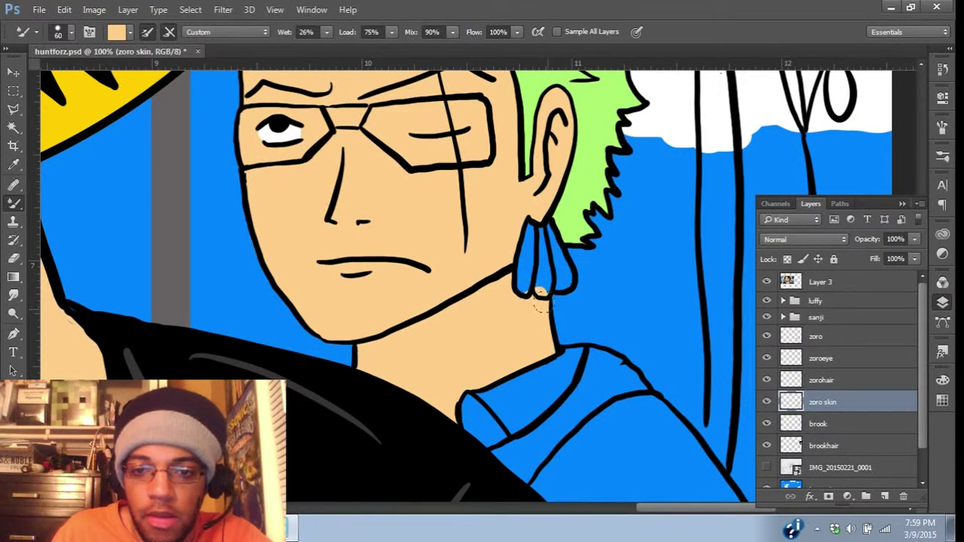
key(e)
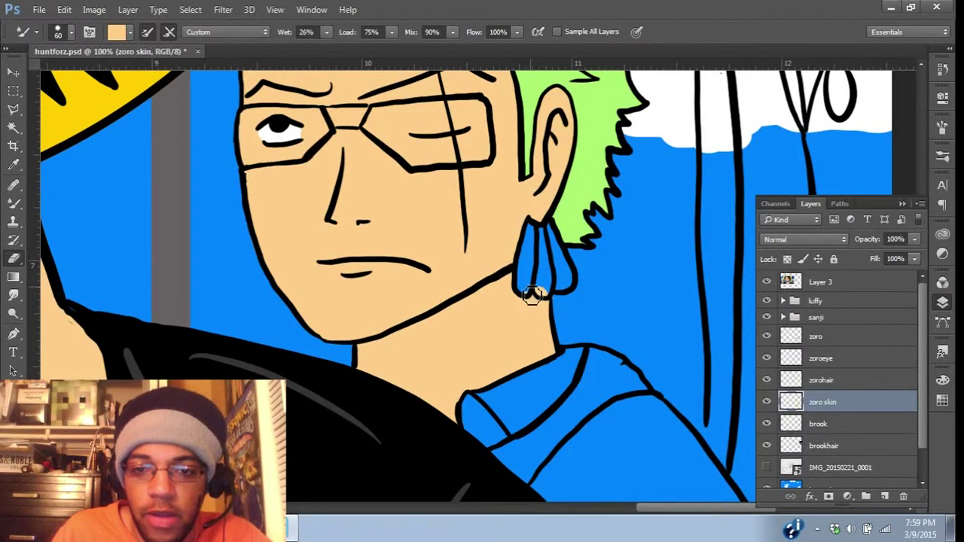
key(e)
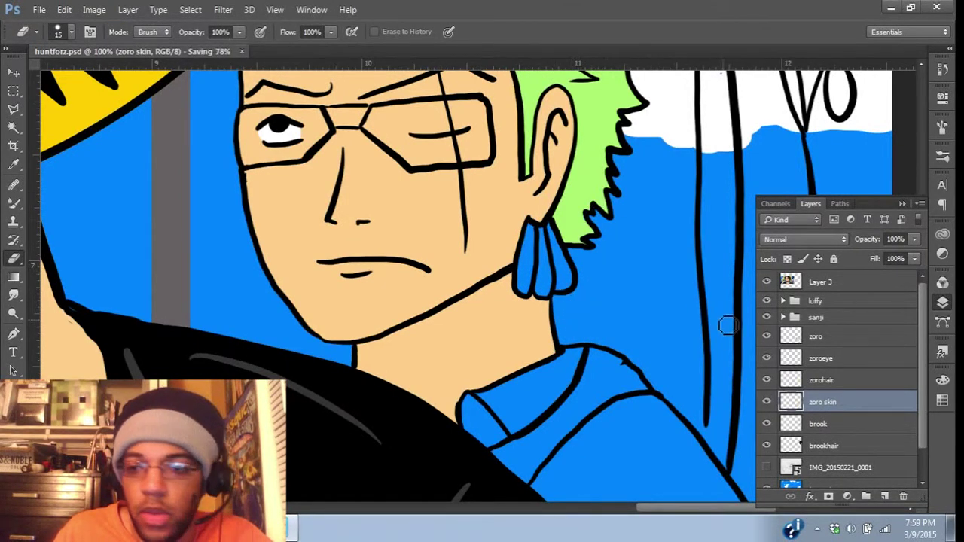
Step: Add a new layer above zoro skin and name it zoroearrings
click(885, 495)
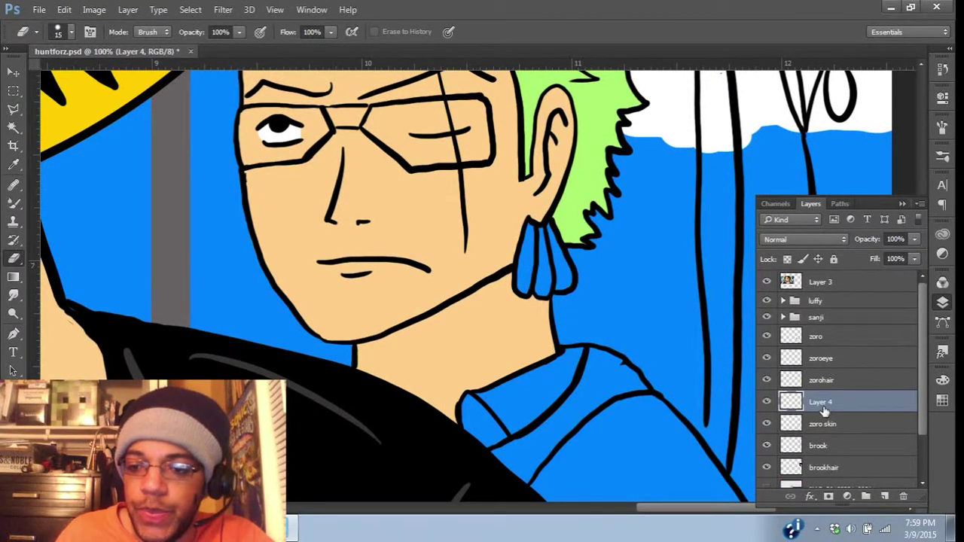
double_click(821, 402)
text(zoroea)
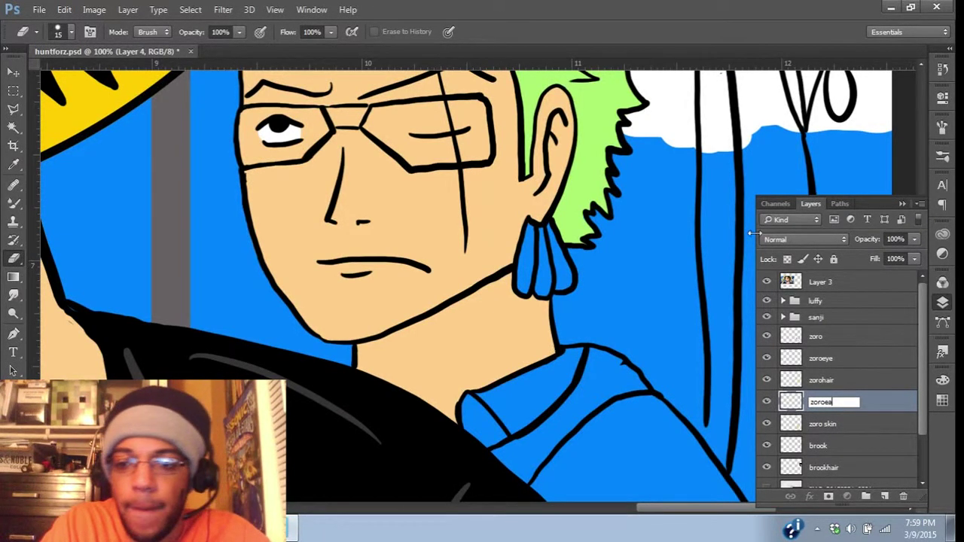
text(rring)
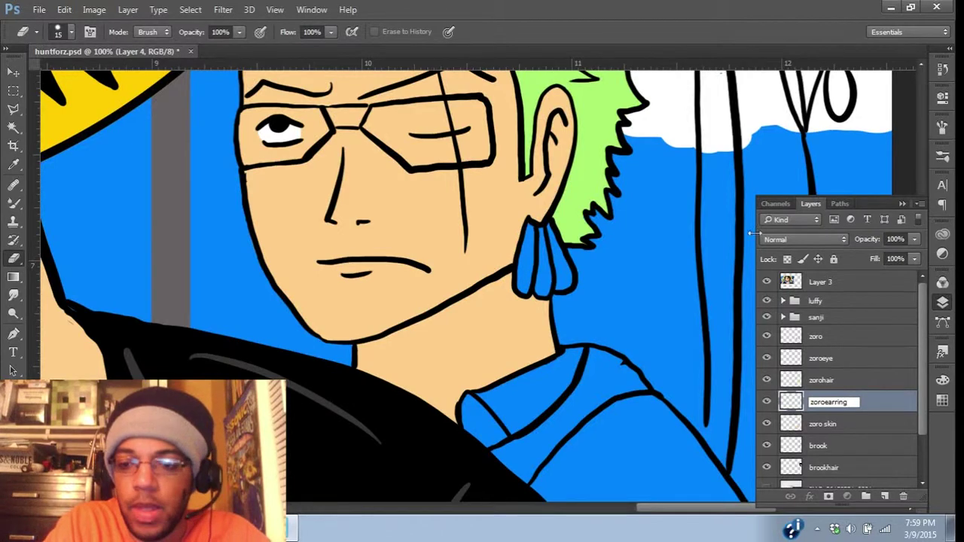
text(s)
key(Return)
Step: Choose a bright yellow foreground colour and fill the three earring drops on the zoroearrings layer
drag(424, 256, 198, 225)
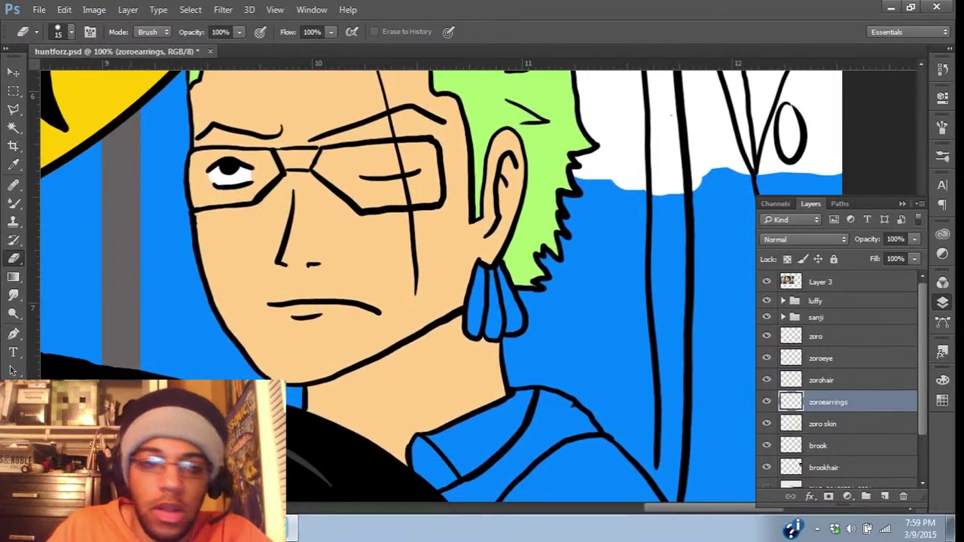
key(i)
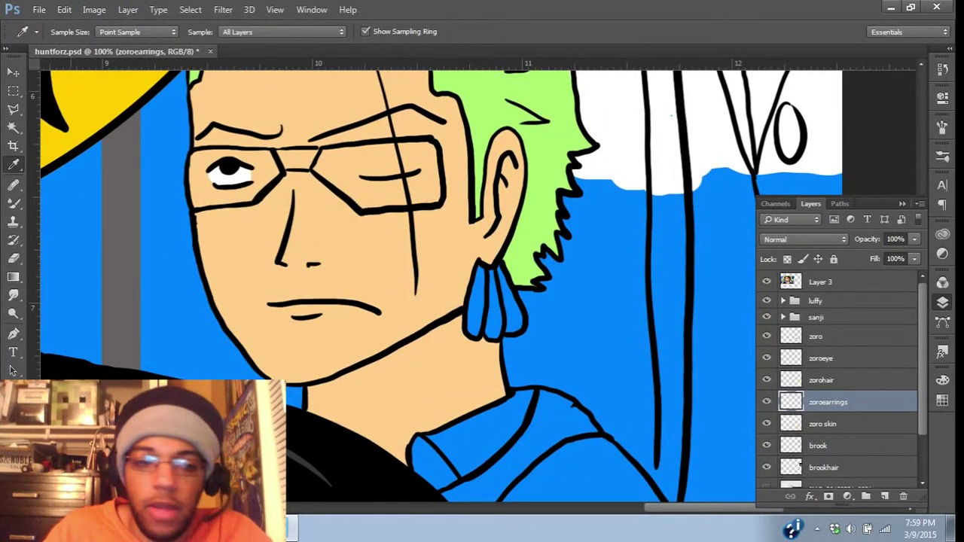
click(12, 457)
mouse_move(250, 116)
mouse_down()
mouse_move(268, 107)
mouse_move(275, 128)
mouse_move(279, 101)
mouse_move(290, 105)
mouse_up()
click(336, 260)
click(435, 103)
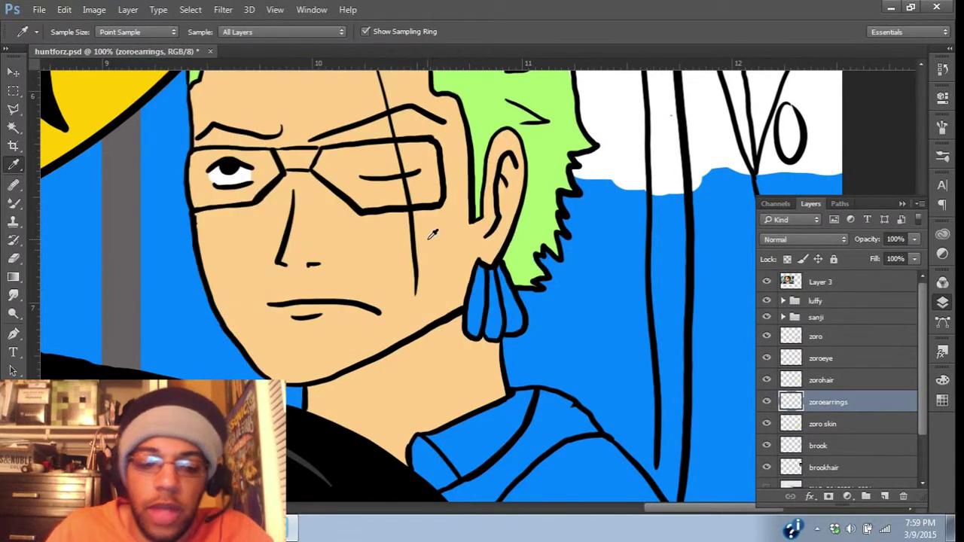
key(b)
drag(461, 270, 460, 318)
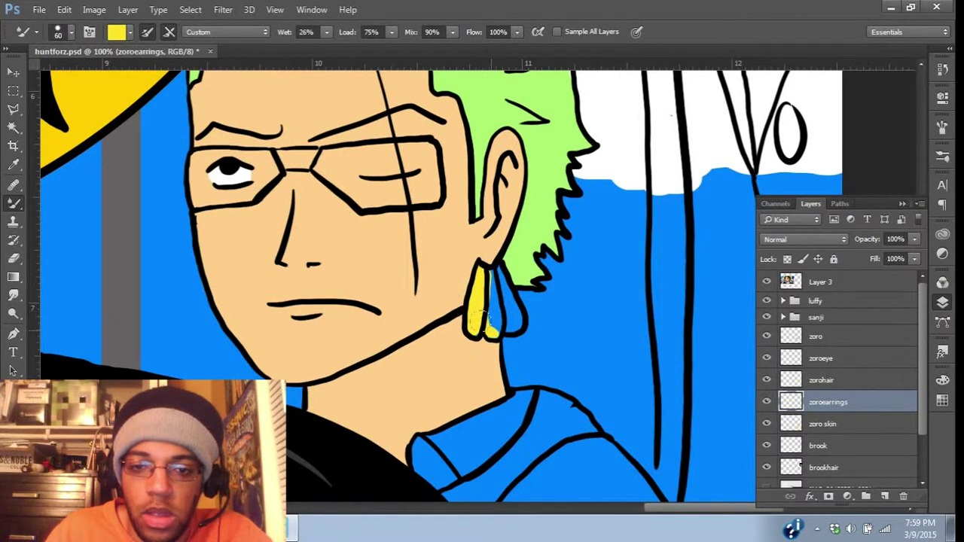
mouse_move(477, 317)
mouse_down()
mouse_move(494, 298)
mouse_move(482, 275)
mouse_move(510, 323)
mouse_up()
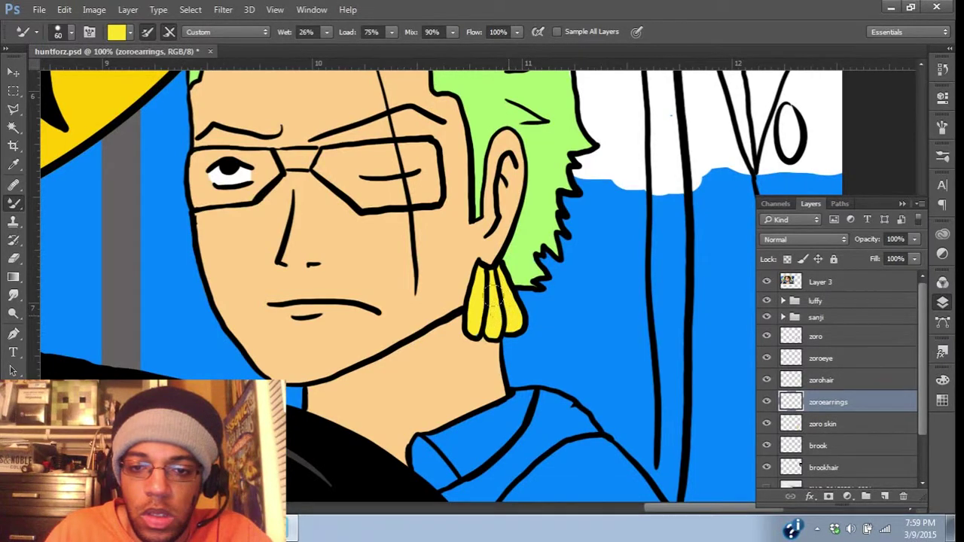
Step: Erase the jacket's inner collar line and rounded back edge on the zoro layer with the Eraser at size 35
drag(509, 254, 554, 323)
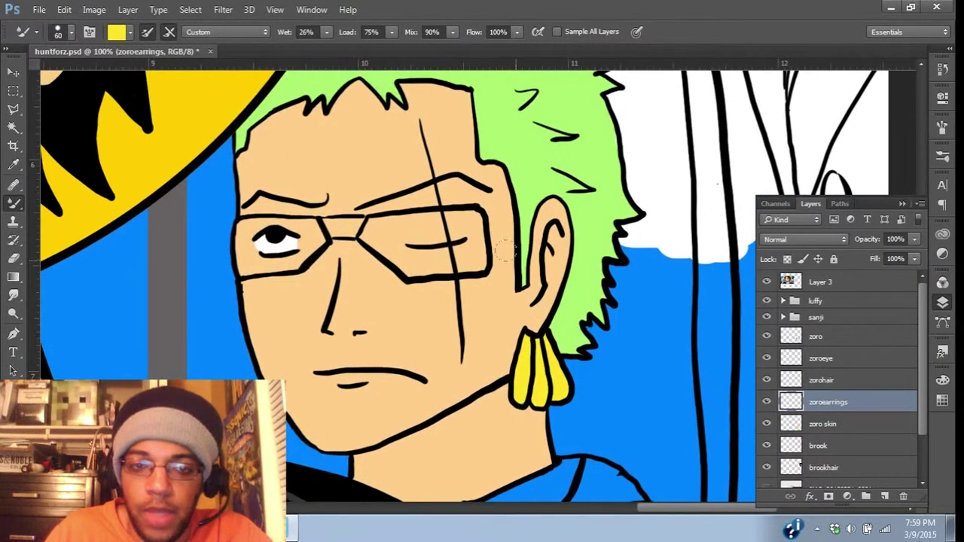
key(ctrl+minus)
key(ctrl+minus)
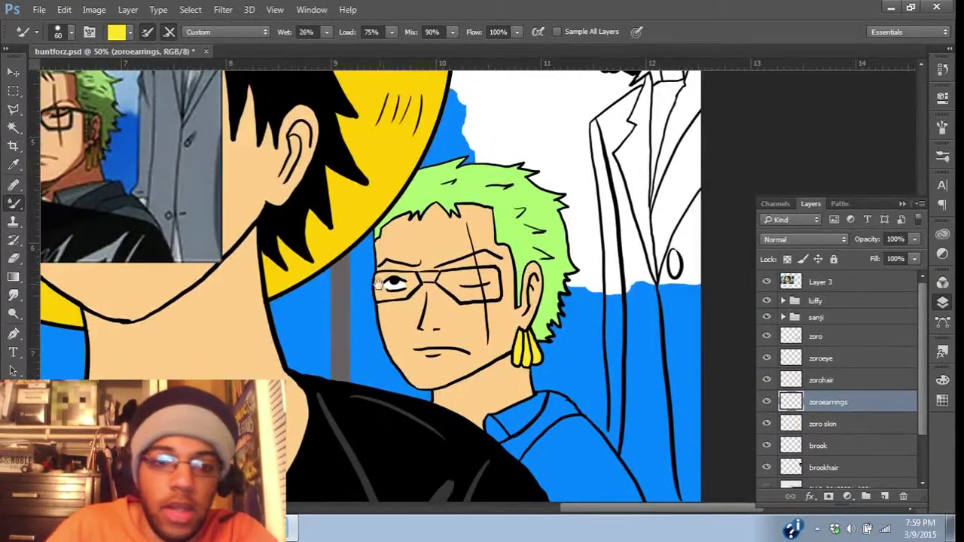
drag(377, 283, 394, 240)
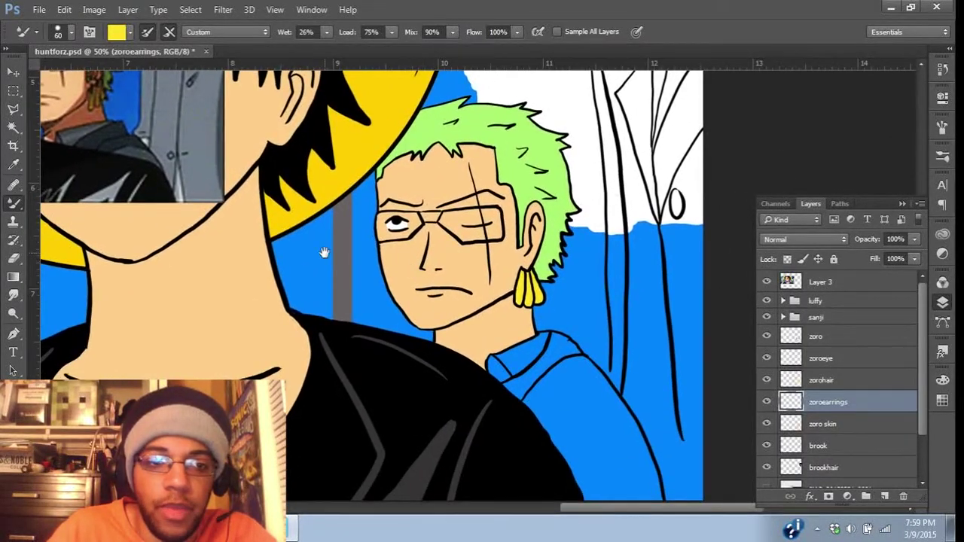
scroll(496, 341, down, 1)
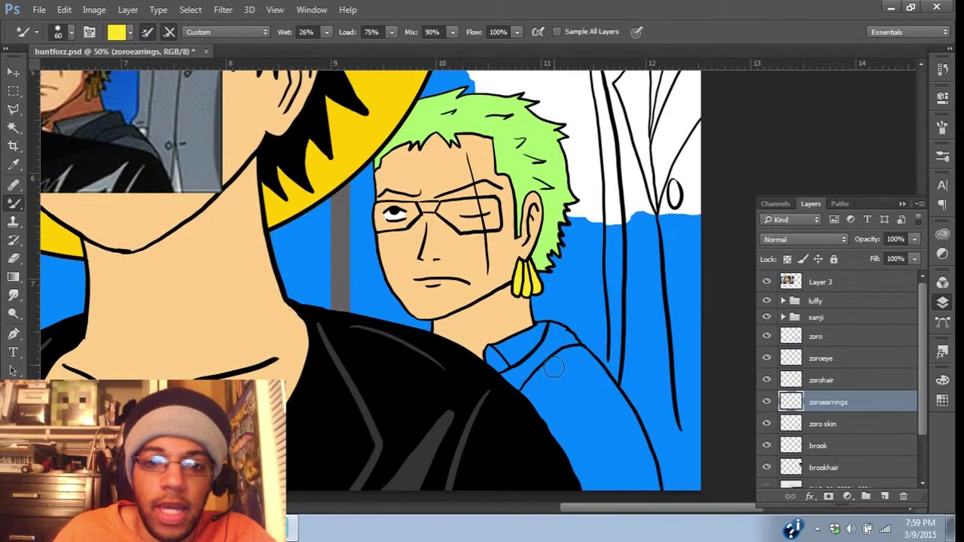
click(815, 337)
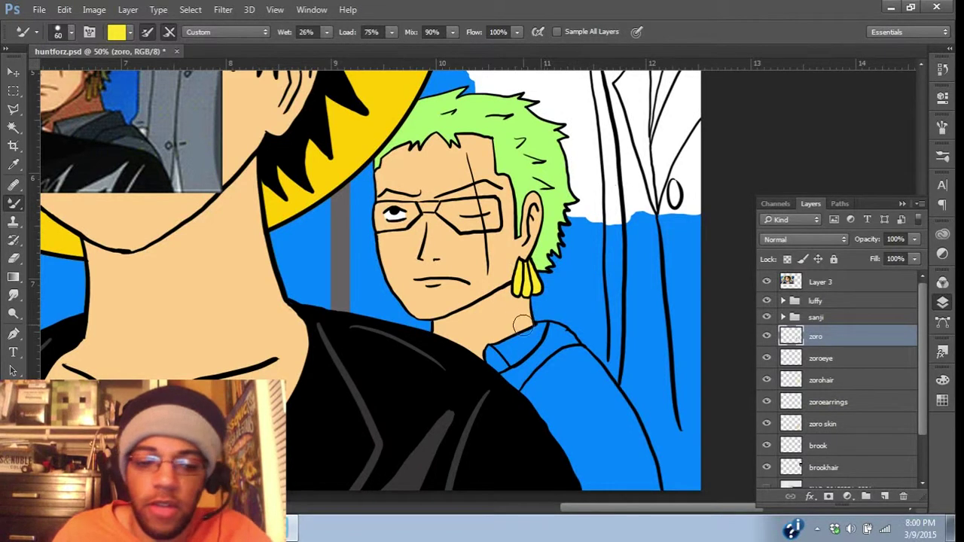
key(e)
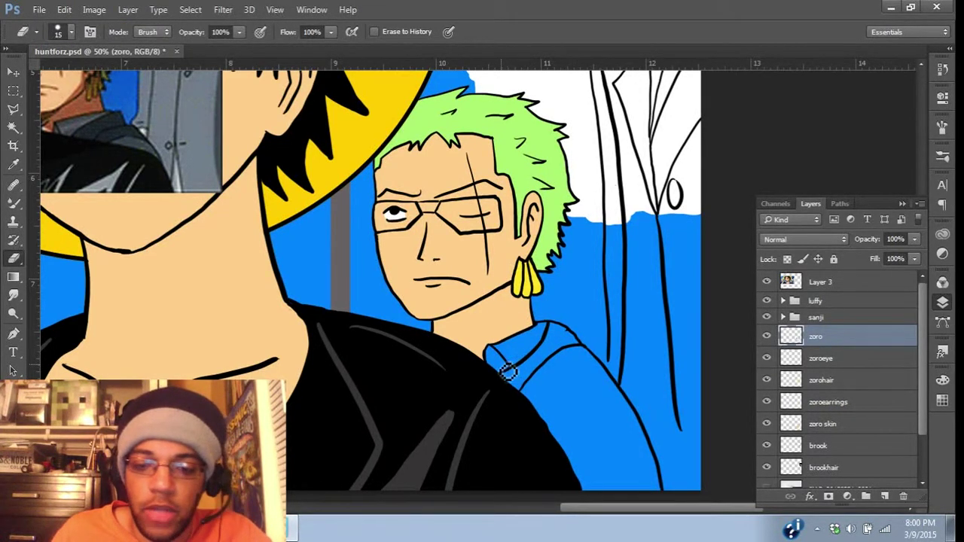
key(bracketright)
key(bracketright)
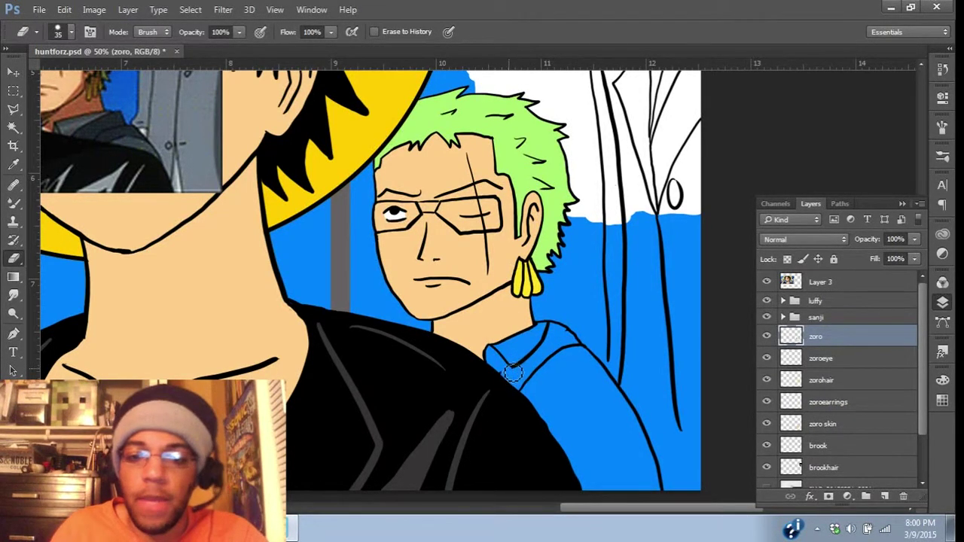
drag(512, 371, 550, 341)
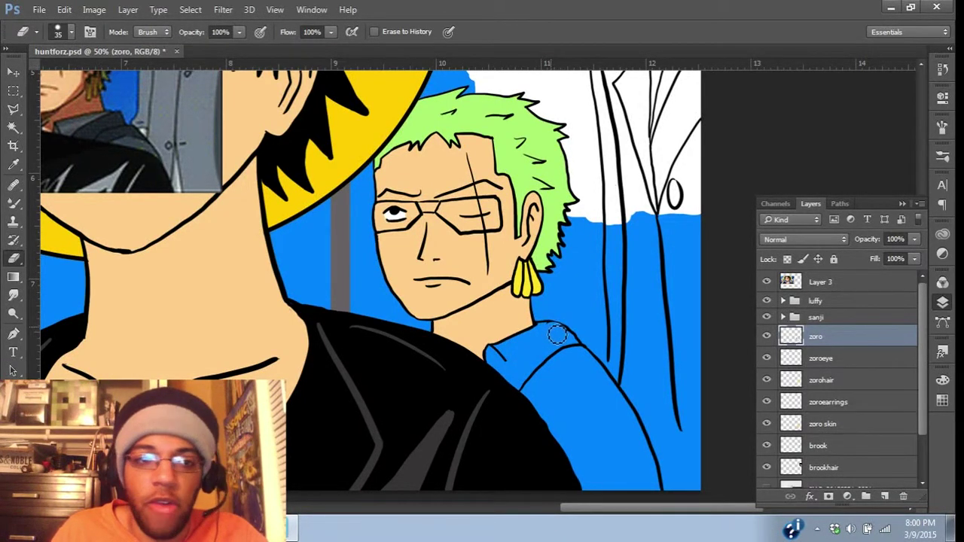
drag(563, 327, 577, 336)
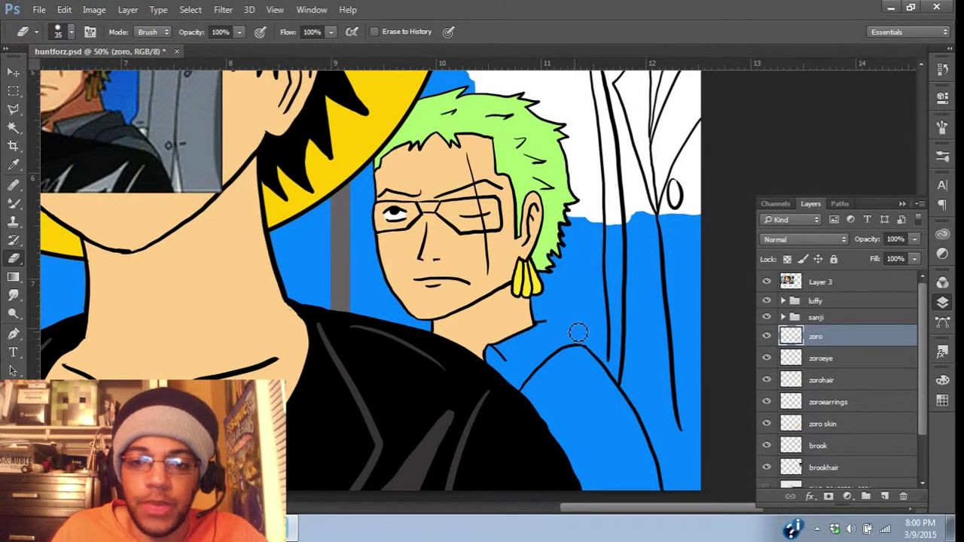
Step: Set the foreground colour to black and redraw the jacket collar with a pointed corner above the shoulder on the zoro layer
key(b)
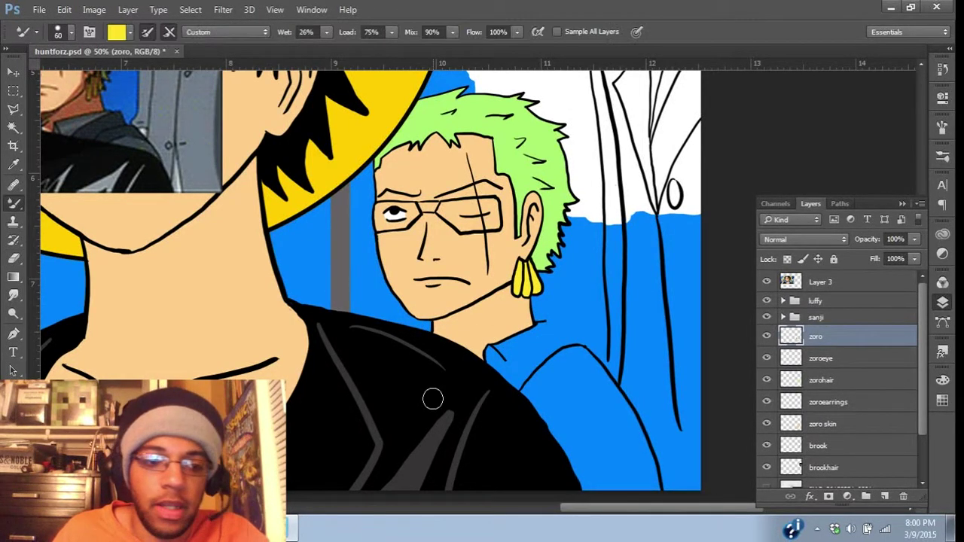
key(i)
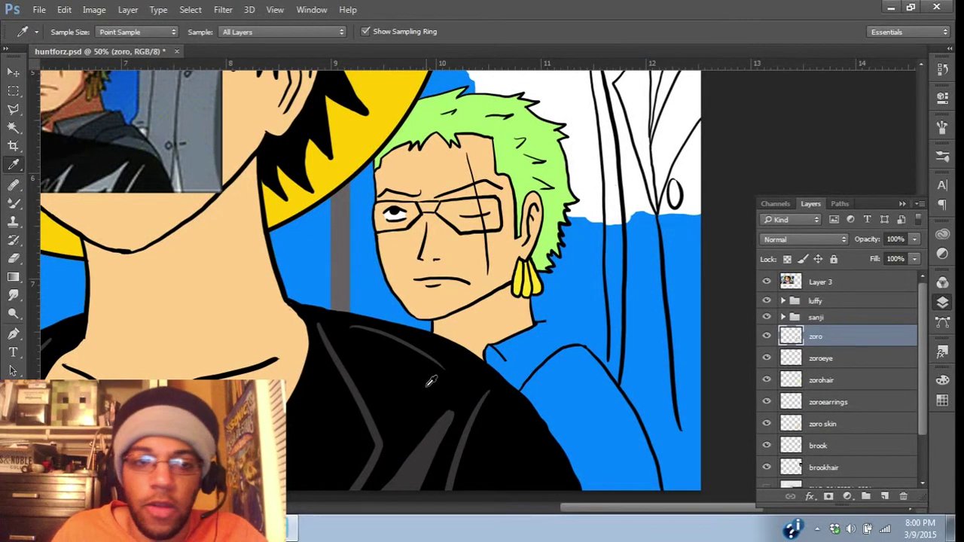
click(10, 455)
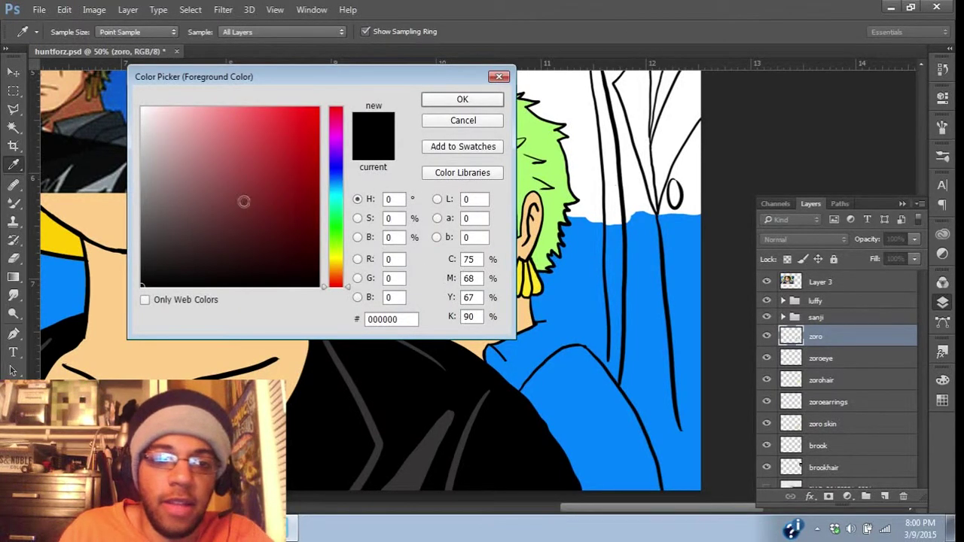
drag(153, 262, 142, 235)
click(435, 103)
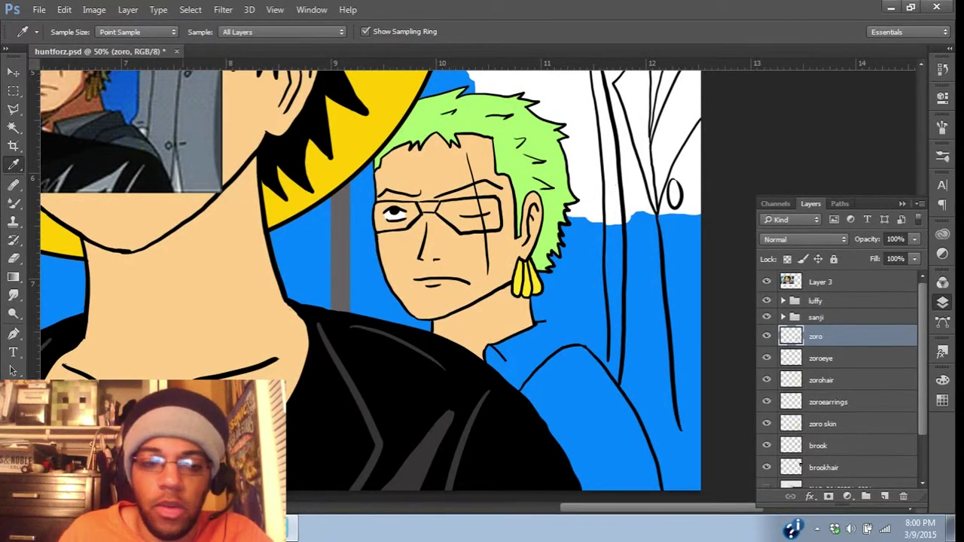
key(b)
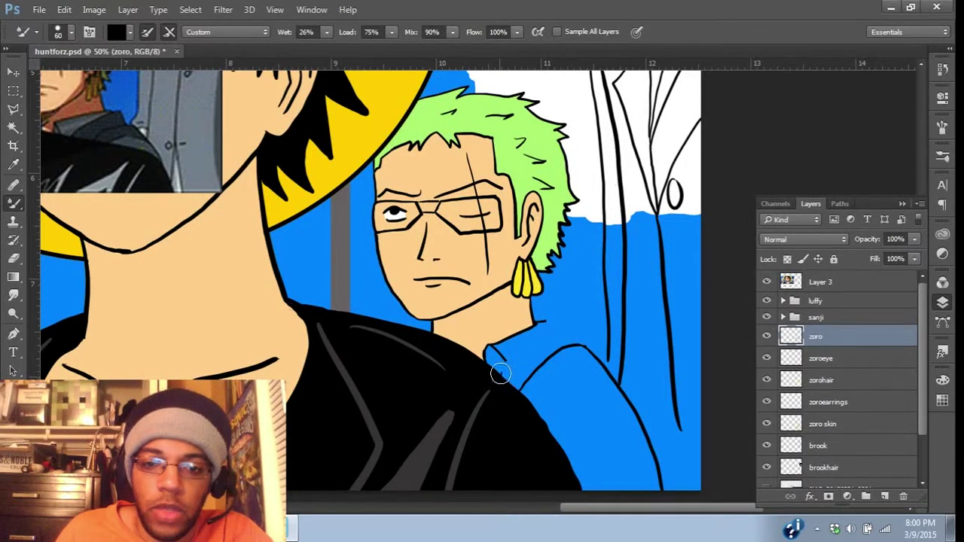
drag(500, 373, 571, 322)
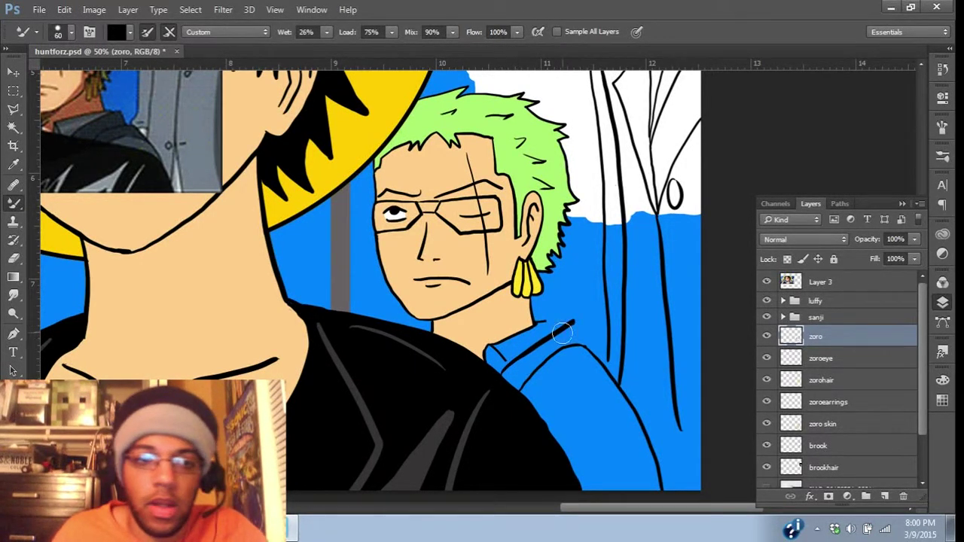
key(ctrl+z)
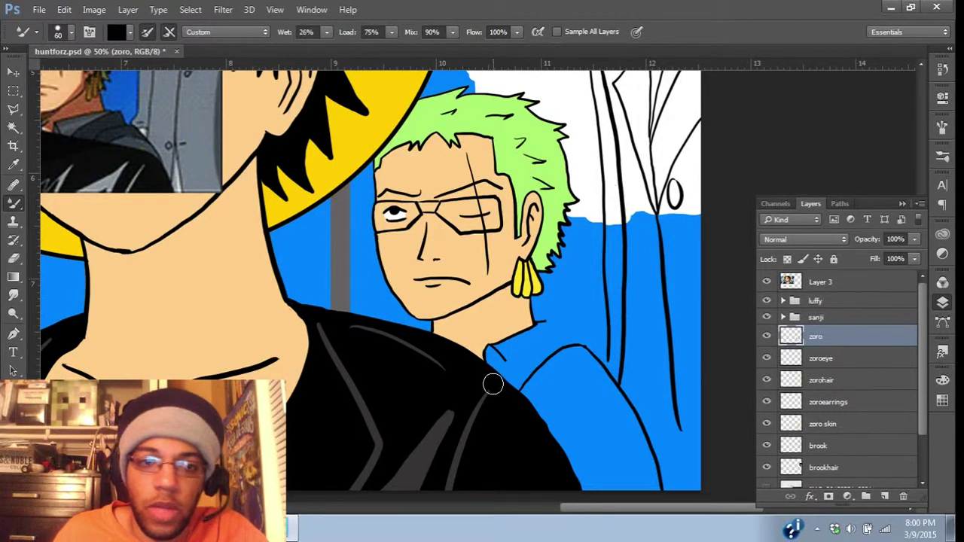
mouse_move(493, 384)
mouse_down()
mouse_move(566, 318)
mouse_move(589, 354)
mouse_up()
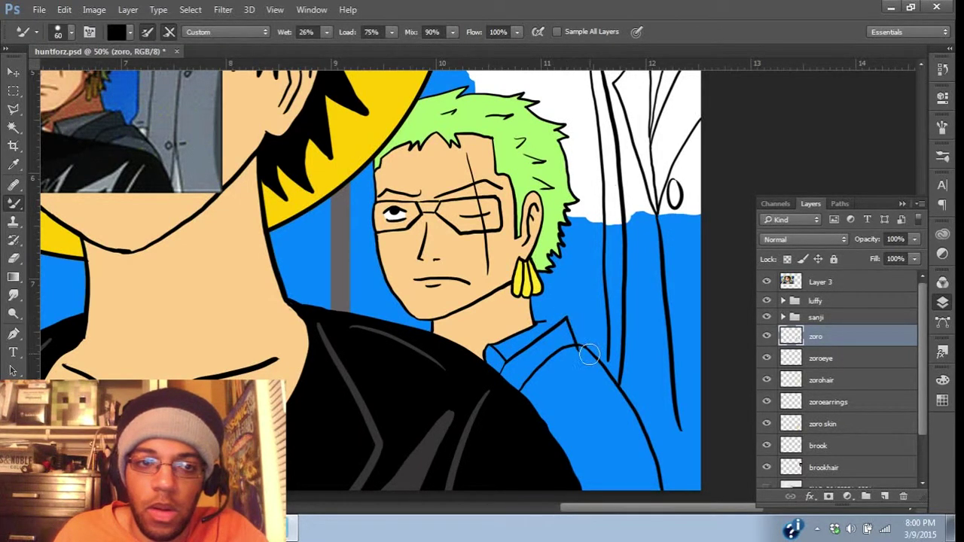
Step: Clean up the jacket's collar and shoulder line art with the Eraser and redraw the collar's back edge on the zoro layer
key(e)
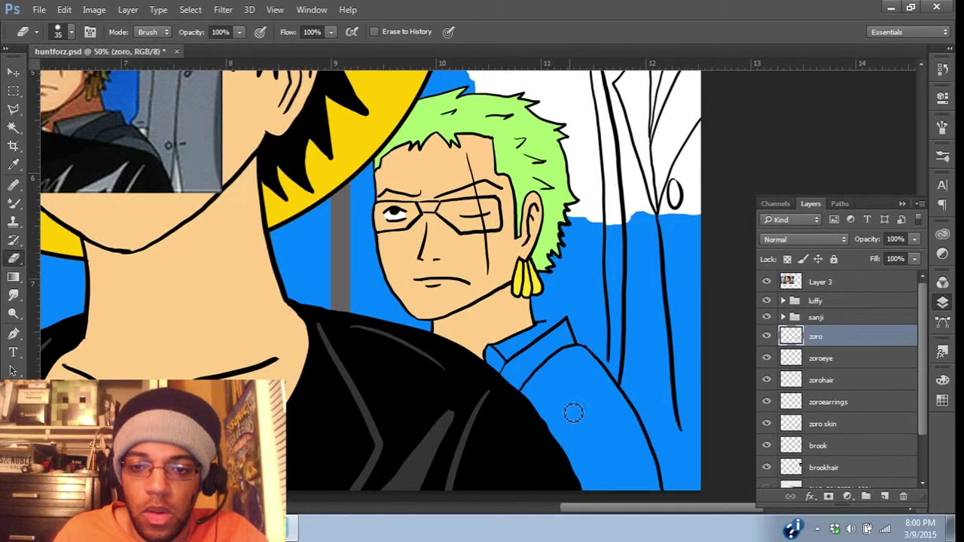
key(b)
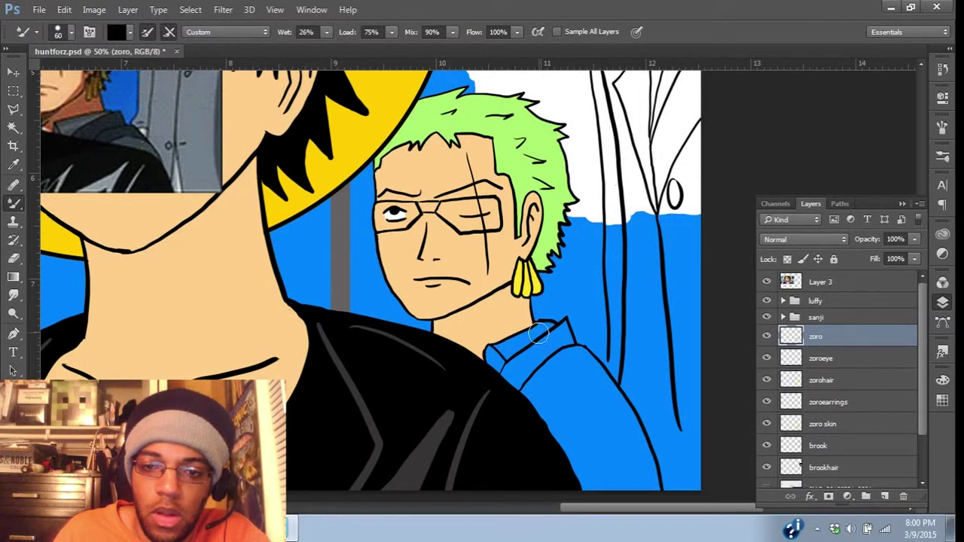
Step: Add a new layer directly below zoro skin and name it zoro jacket
click(883, 497)
drag(829, 343, 842, 456)
double_click(821, 445)
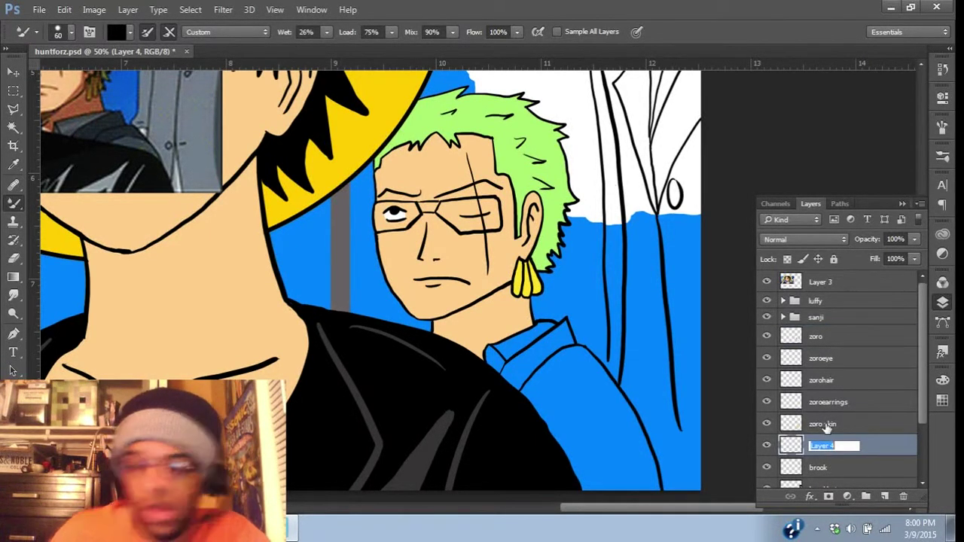
text(zoro j)
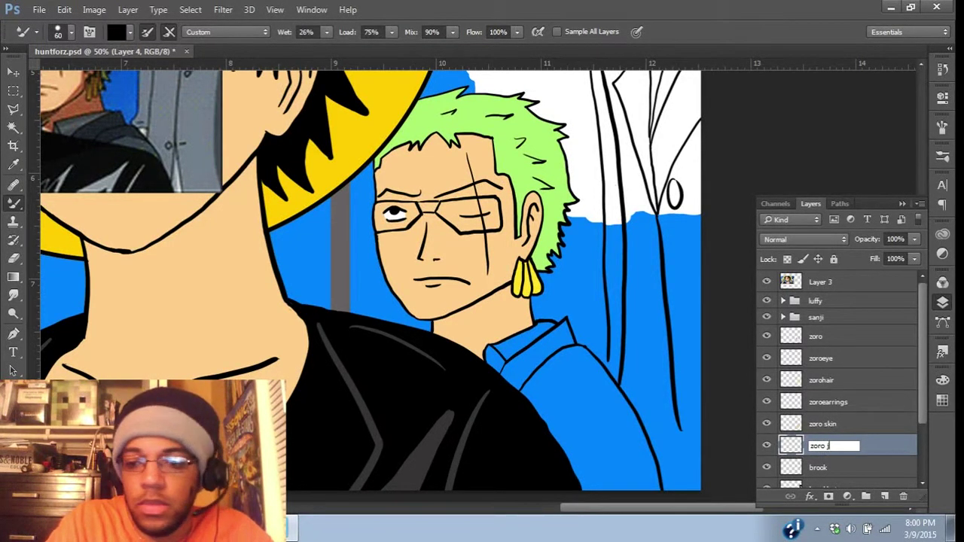
text(acket)
key(Return)
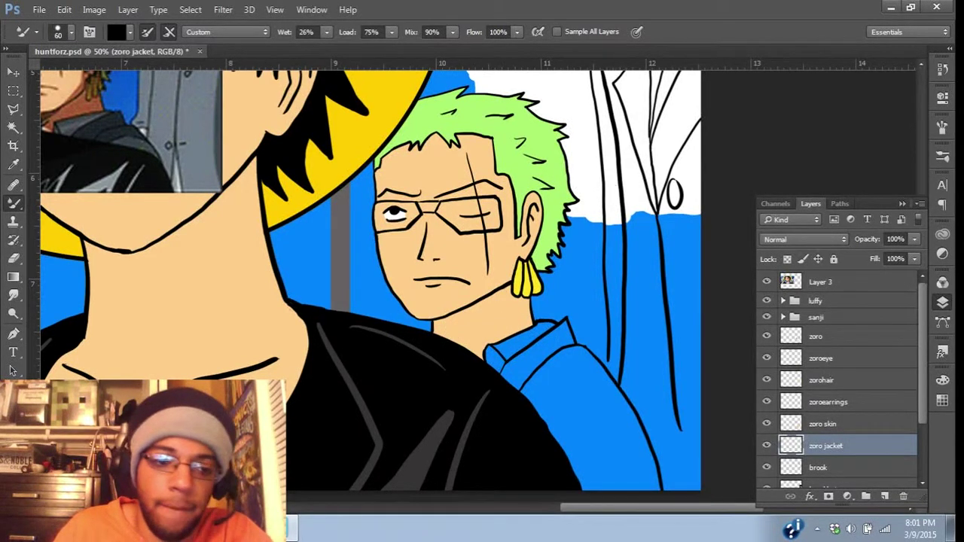
Step: Pick a slate grey based on the reference image's jacket and fill the inner collar on the zoro jacket layer
click(10, 453)
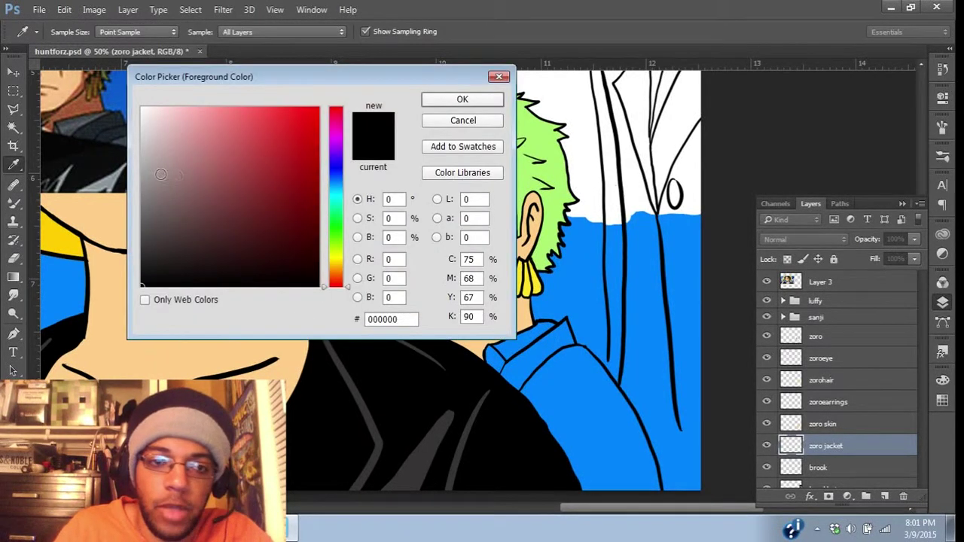
click(73, 120)
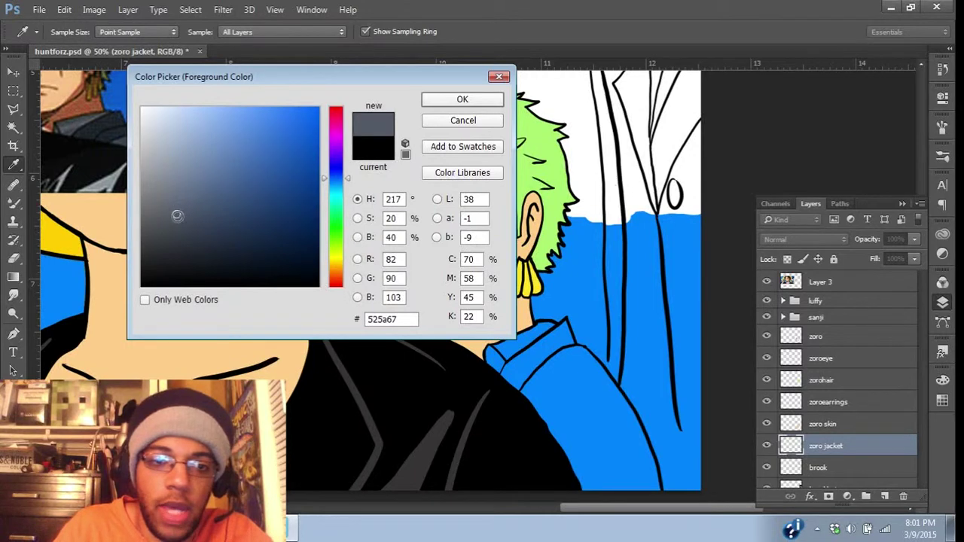
mouse_move(177, 216)
mouse_down()
mouse_move(150, 215)
mouse_move(164, 218)
mouse_move(162, 238)
mouse_move(164, 218)
mouse_up()
click(459, 99)
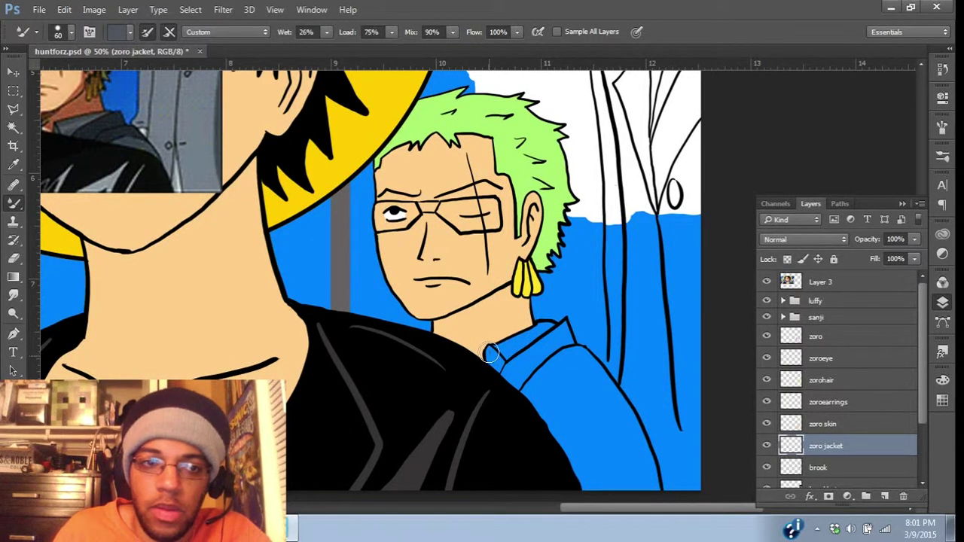
drag(489, 352, 487, 358)
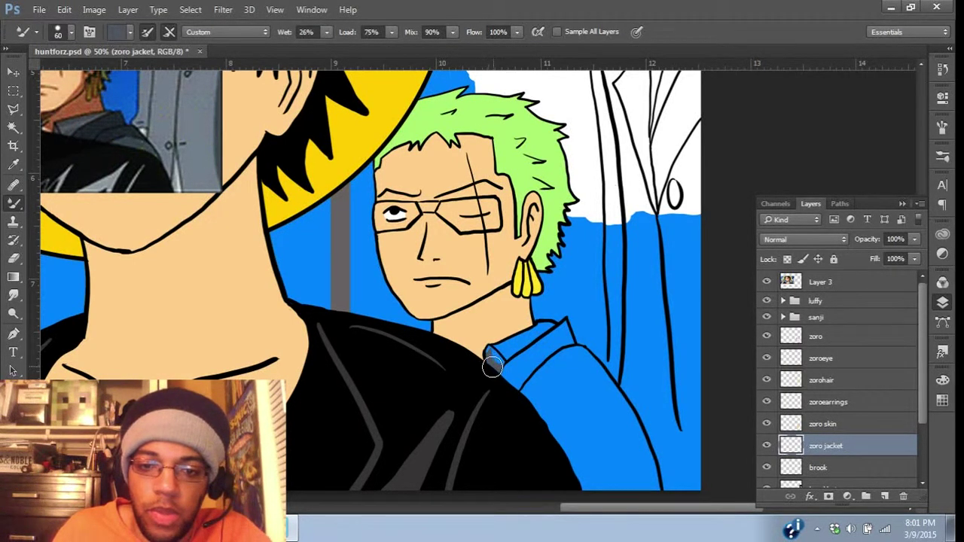
drag(486, 353, 497, 361)
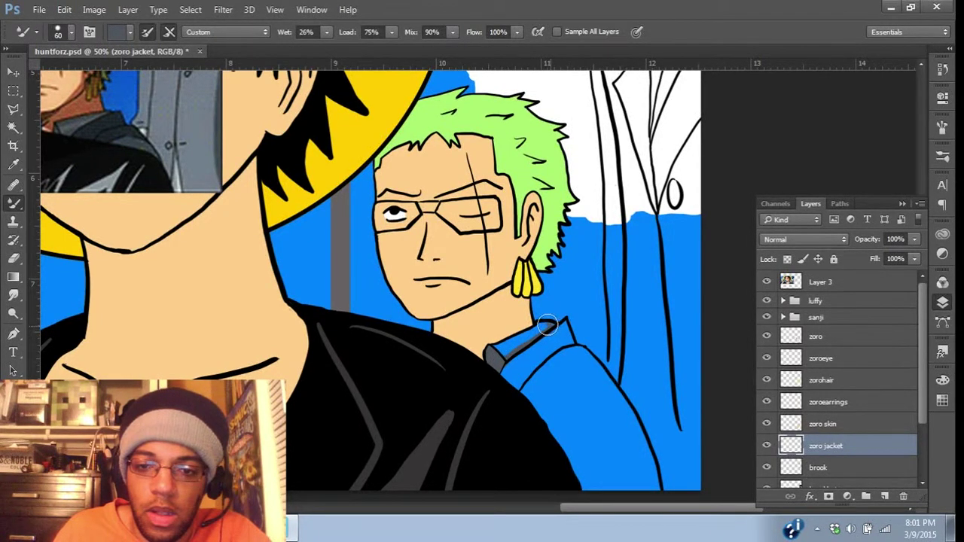
mouse_move(548, 325)
mouse_down()
mouse_move(498, 346)
mouse_move(543, 329)
mouse_move(497, 362)
mouse_move(542, 336)
mouse_up()
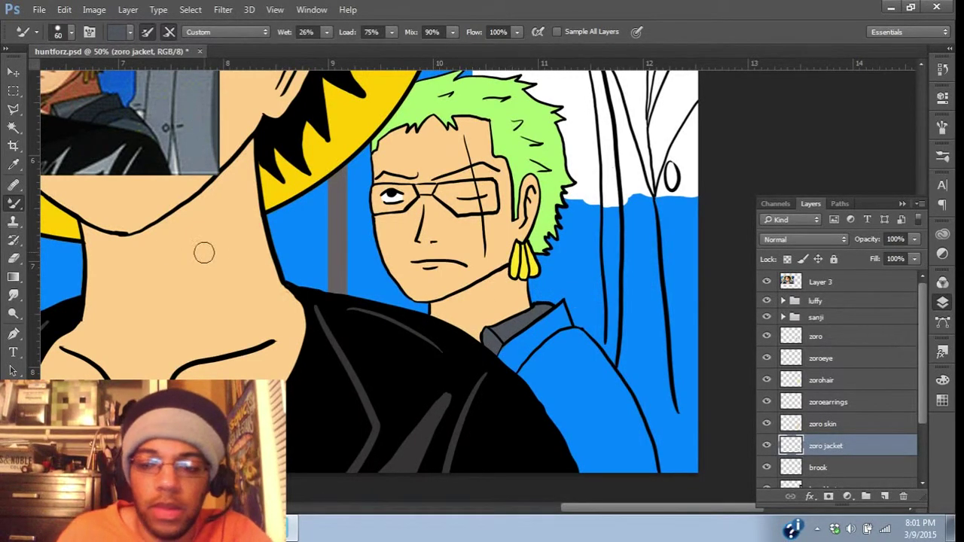
Step: Switch to the regular Brush at size 30, choose a darker grey and fill the folded outer collar up to its pointed corner
click(15, 205)
click(50, 202)
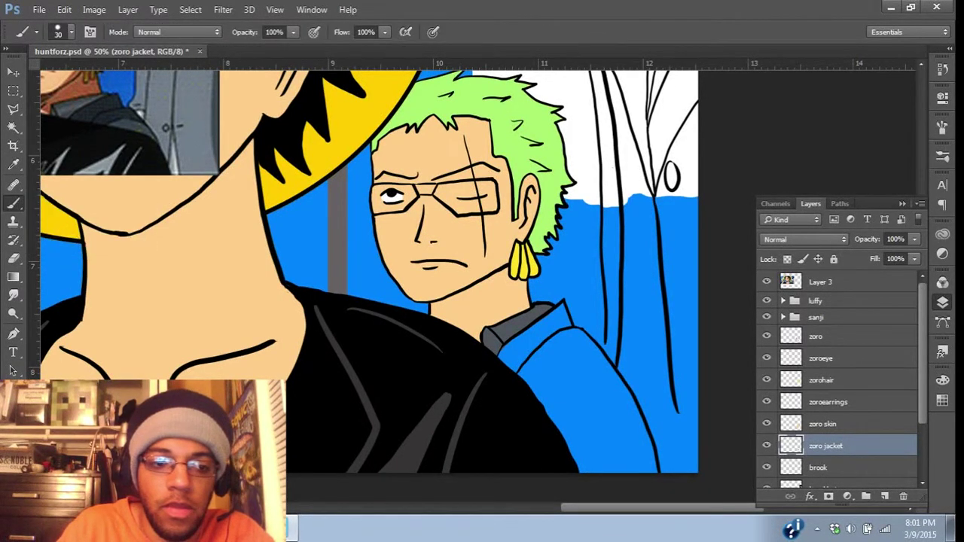
click(11, 453)
drag(164, 220, 164, 249)
click(442, 99)
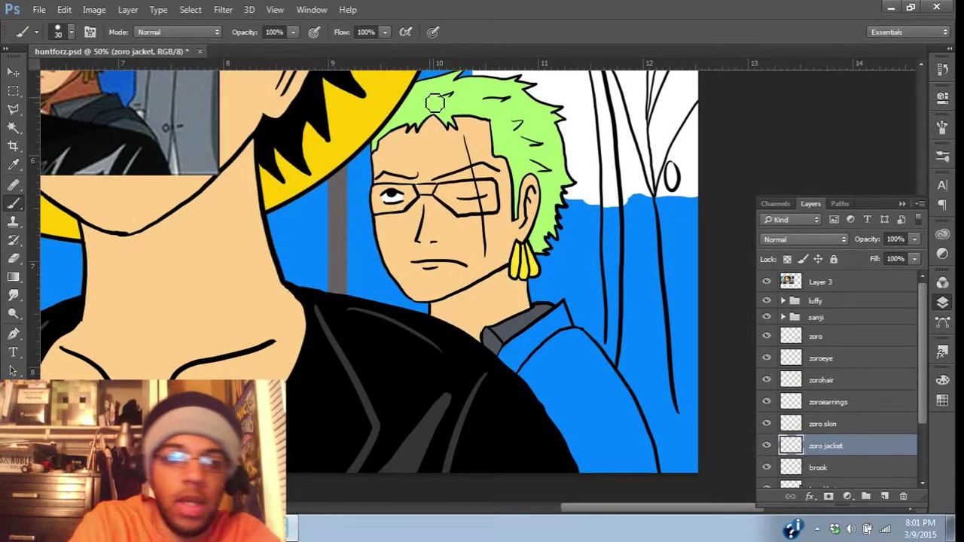
drag(330, 239, 475, 482)
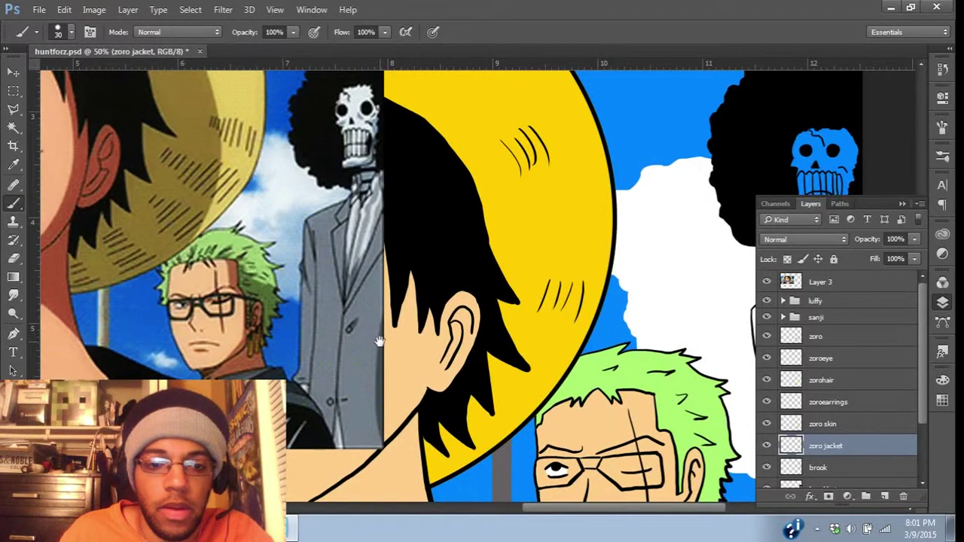
drag(380, 341, 366, 281)
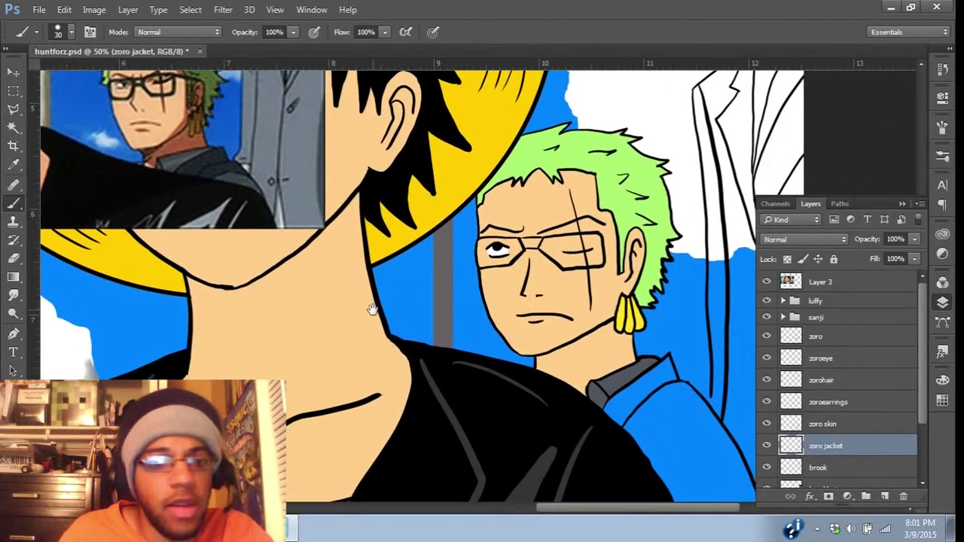
drag(584, 367, 573, 345)
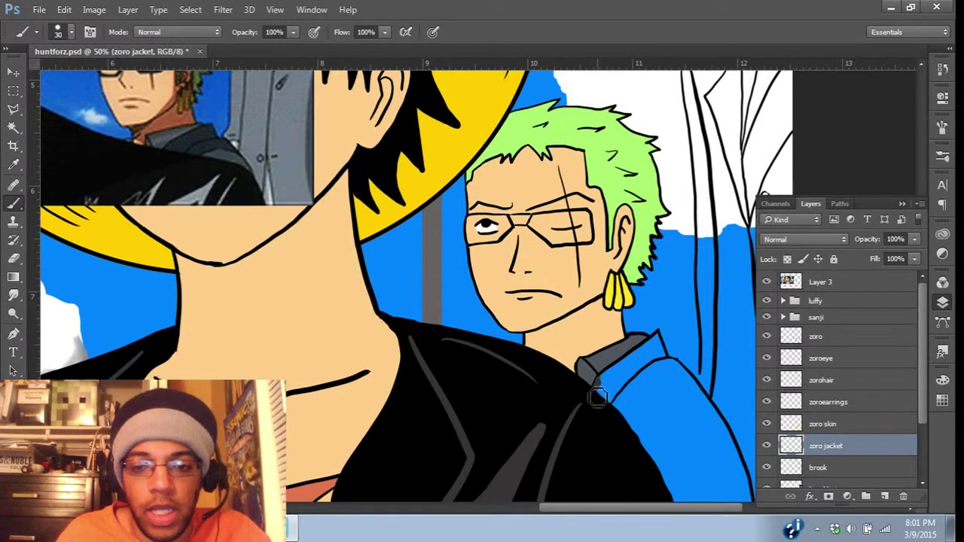
mouse_move(606, 397)
mouse_down()
mouse_move(670, 360)
mouse_move(663, 342)
mouse_move(599, 395)
mouse_move(646, 360)
mouse_up()
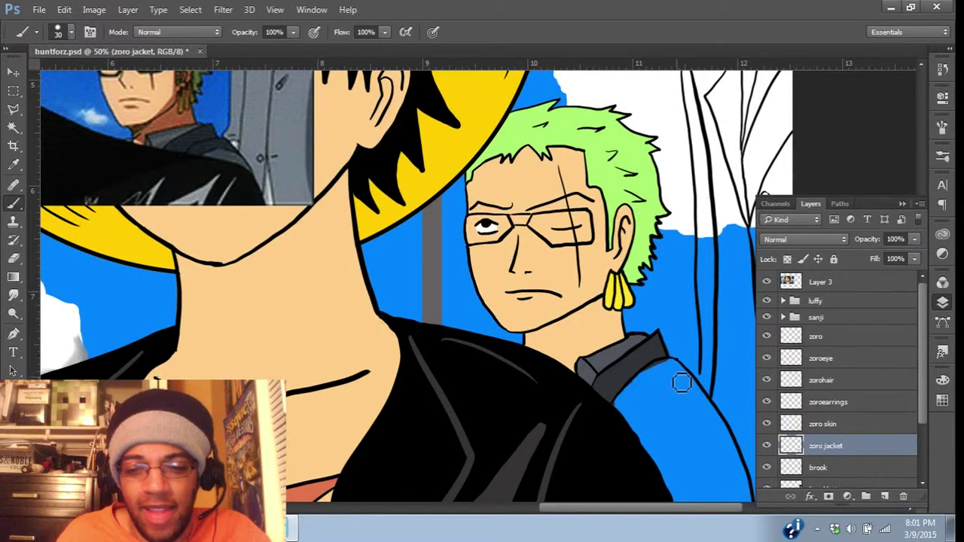
Step: Erase collar overspill and fill the jacket's shoulder and back with the lighter slate grey on the zoro jacket layer
key(e)
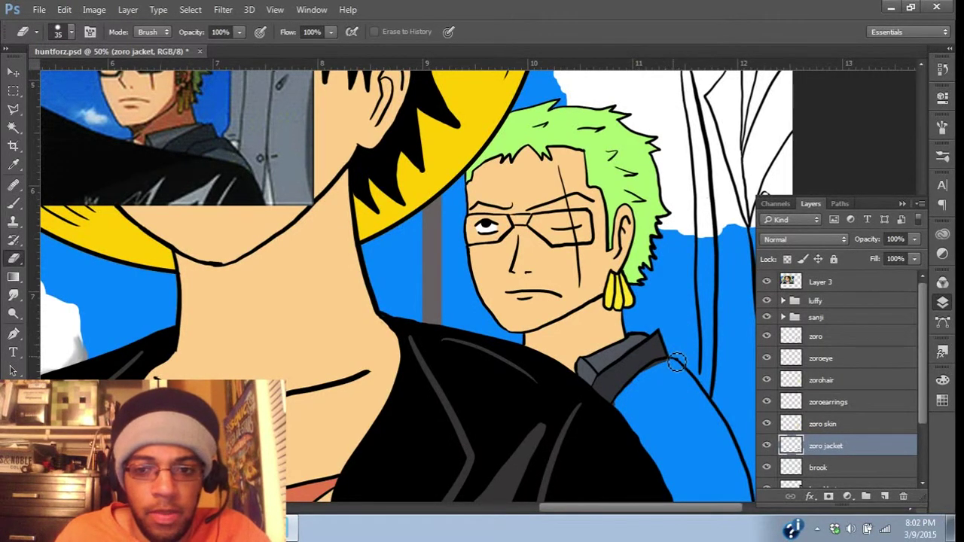
drag(657, 359, 646, 318)
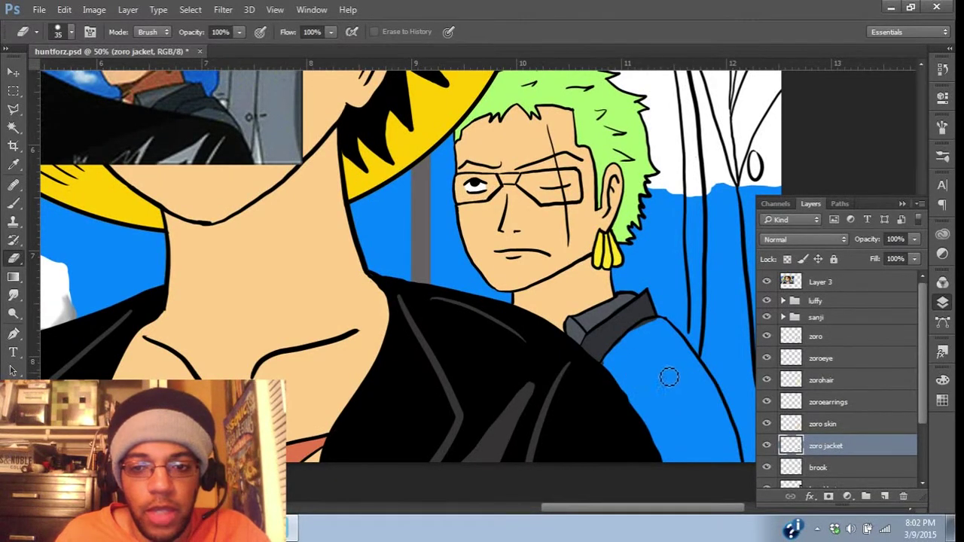
key(i)
click(620, 346)
key(b)
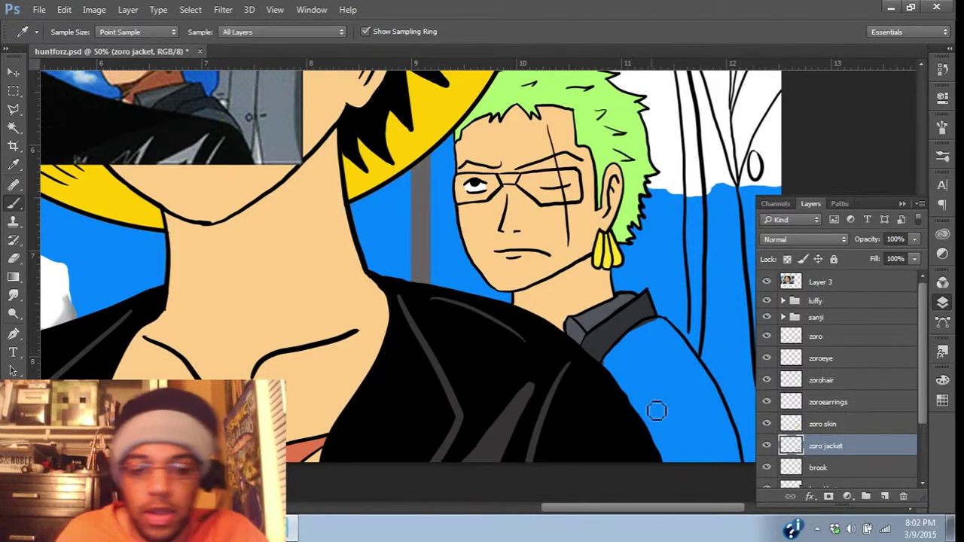
mouse_move(611, 366)
mouse_down()
mouse_move(672, 475)
mouse_move(611, 373)
mouse_move(625, 347)
mouse_move(653, 330)
mouse_move(673, 338)
mouse_move(719, 407)
mouse_move(737, 478)
mouse_move(706, 397)
mouse_move(666, 339)
mouse_move(725, 426)
mouse_move(709, 386)
mouse_move(693, 367)
mouse_move(731, 441)
mouse_move(719, 399)
mouse_move(665, 329)
mouse_move(715, 402)
mouse_move(666, 348)
mouse_move(609, 370)
mouse_move(658, 337)
mouse_move(614, 389)
mouse_move(637, 378)
mouse_move(640, 386)
mouse_move(667, 366)
mouse_move(652, 428)
mouse_move(672, 466)
mouse_move(678, 469)
mouse_move(671, 373)
mouse_move(726, 466)
mouse_move(672, 368)
mouse_move(740, 471)
mouse_move(730, 426)
mouse_move(740, 444)
mouse_move(737, 478)
mouse_move(657, 396)
mouse_move(705, 471)
mouse_move(665, 373)
mouse_move(716, 465)
mouse_move(673, 411)
mouse_move(701, 459)
mouse_move(739, 428)
mouse_up()
Step: Touch up the colour edges around the collar and top of the shoulder with the Eraser and Brush, resampling both jacket greys
key(e)
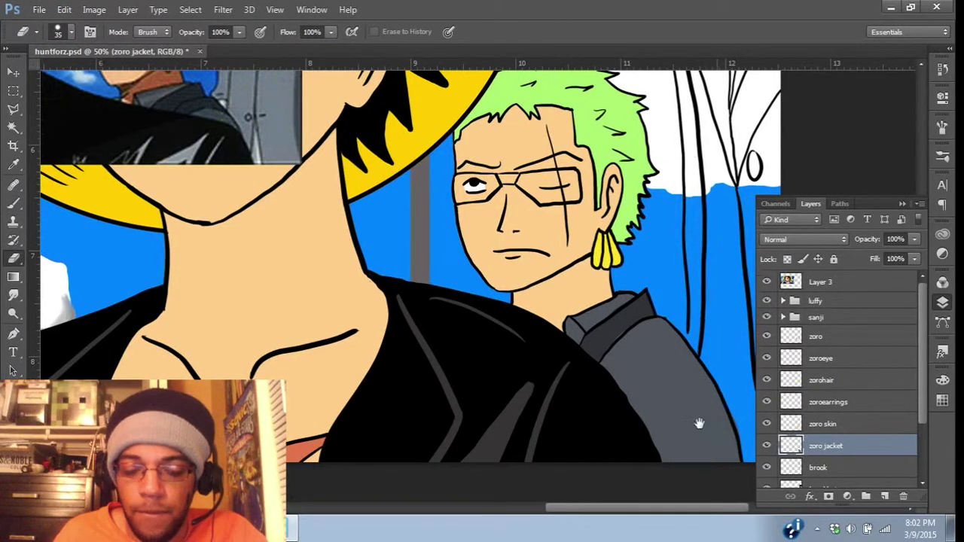
scroll(697, 421, down, 1)
scroll(697, 422, right, 2)
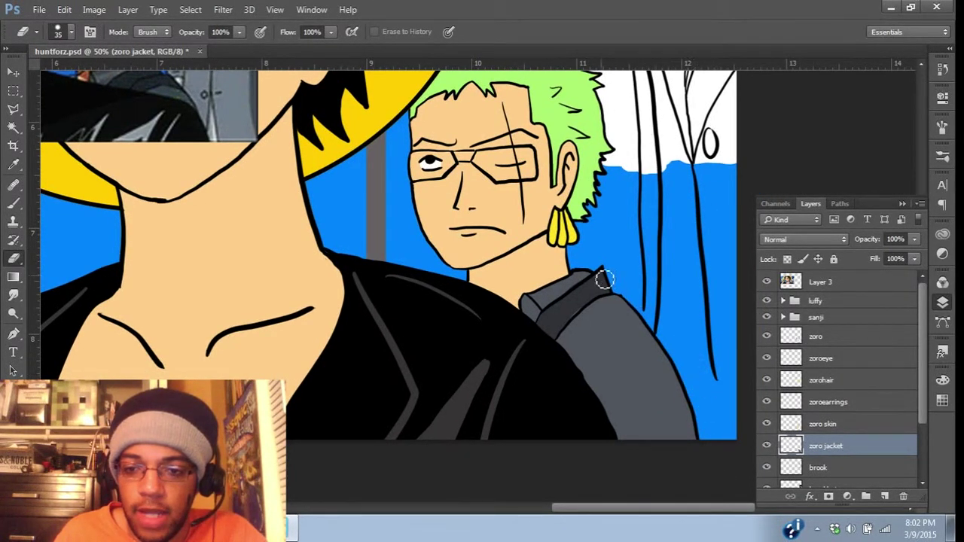
key(i)
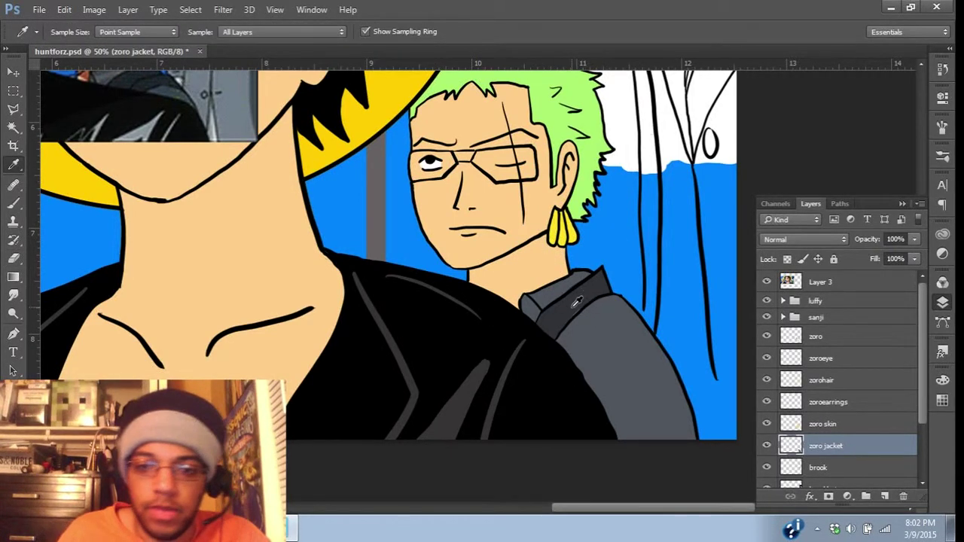
key(b)
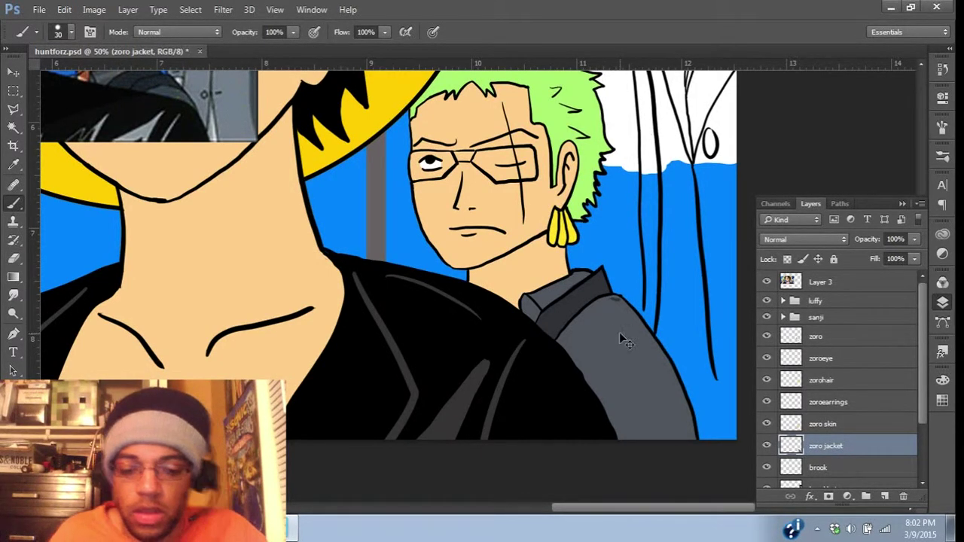
key(i)
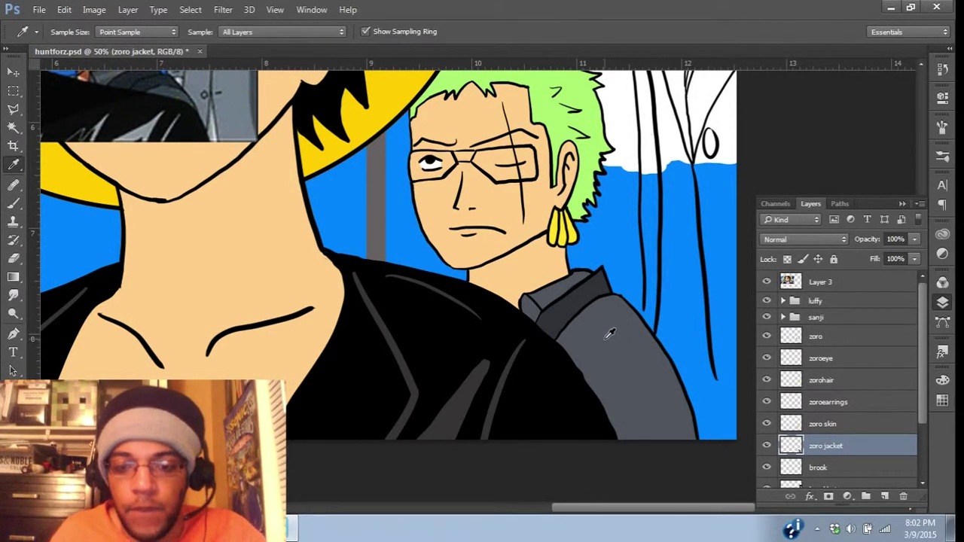
key(b)
scroll(612, 319, up, 2)
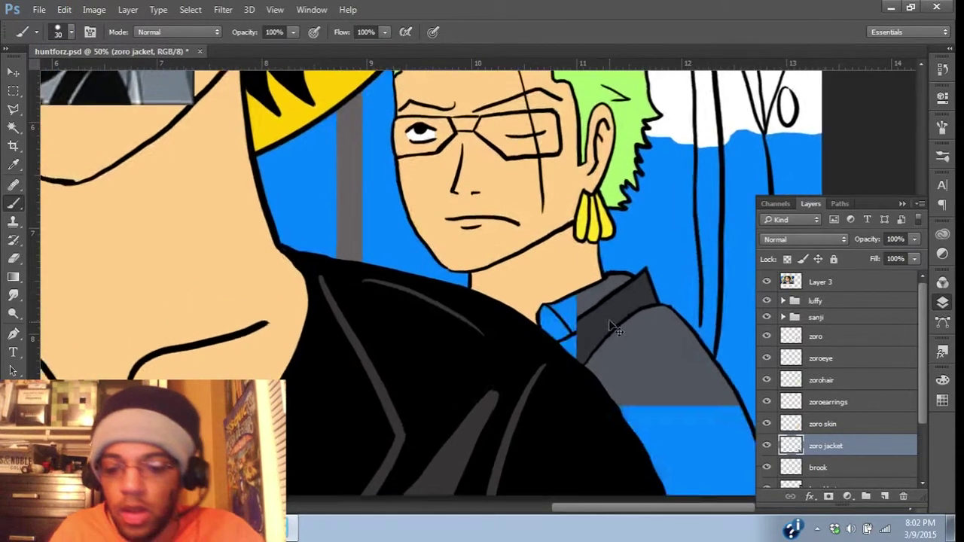
drag(624, 324, 592, 316)
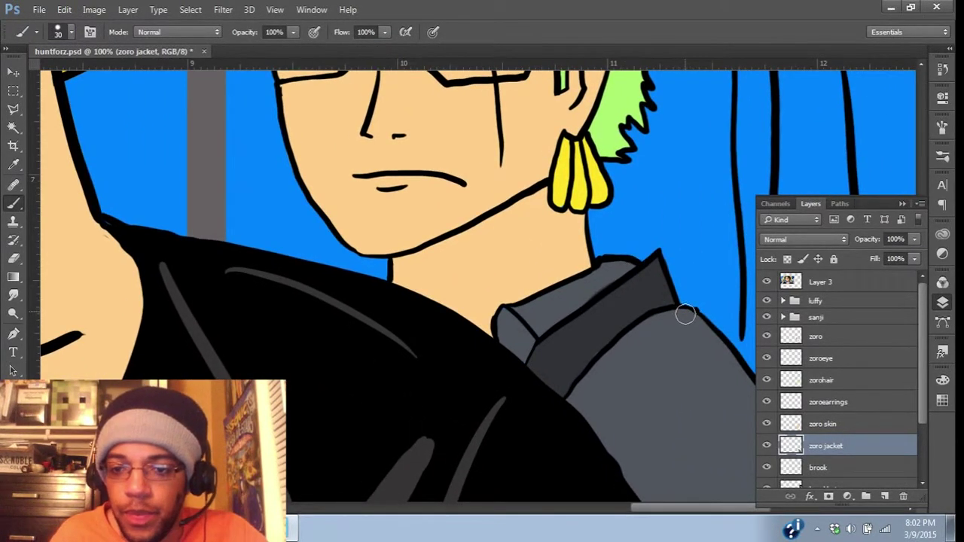
key(i)
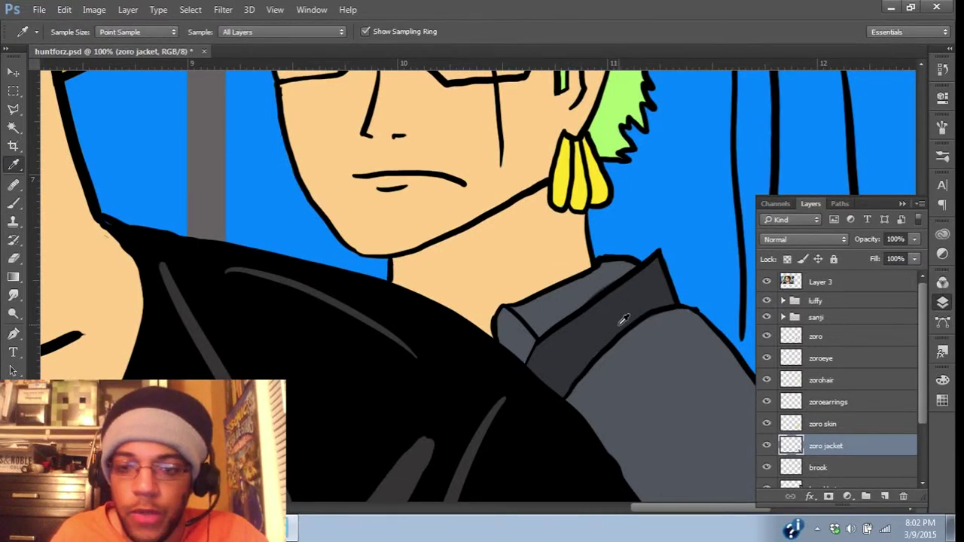
key(b)
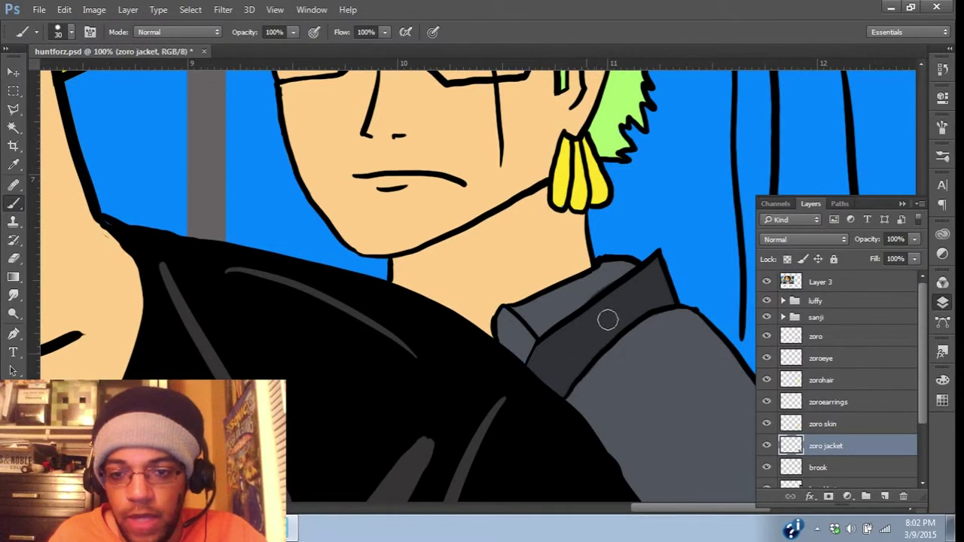
alt+click(579, 304)
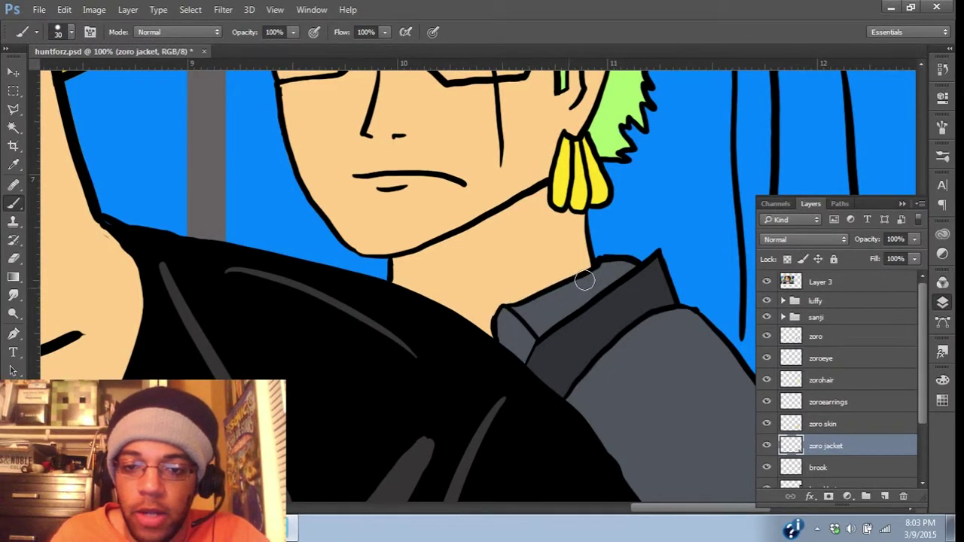
Step: Erase skin colour spilling past the neck's edge at the jacket collar on the zoro skin layer and reselect the zoro jacket layer
click(819, 425)
key(e)
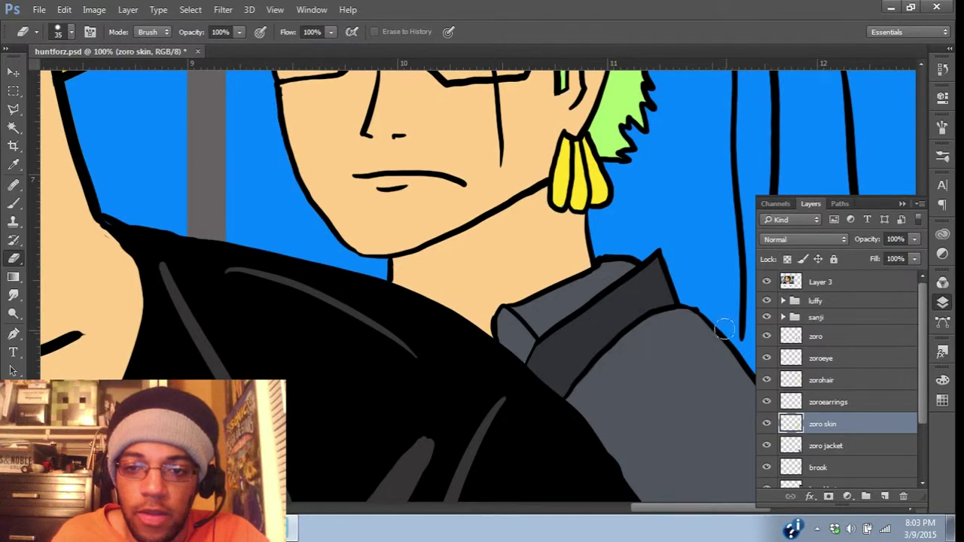
drag(692, 331, 681, 281)
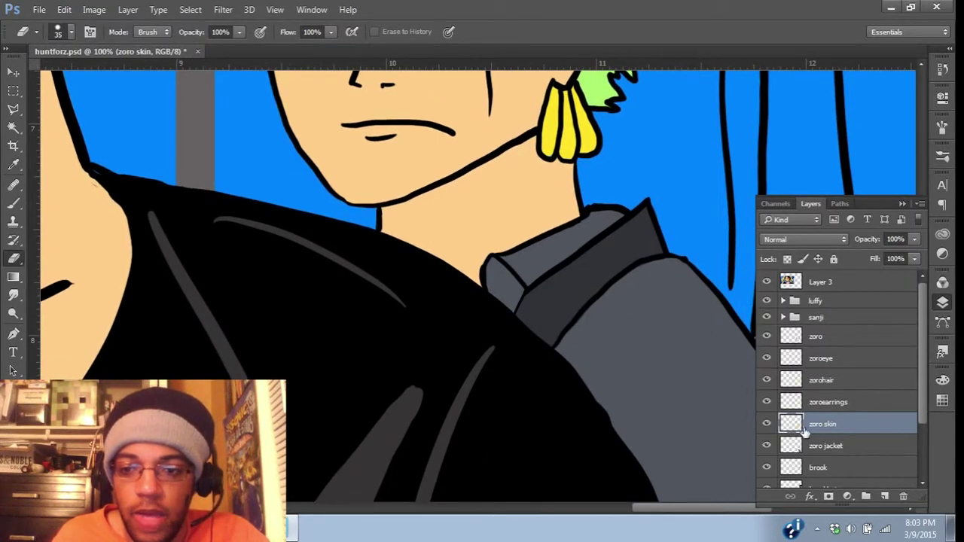
click(826, 448)
scroll(637, 322, down, 4)
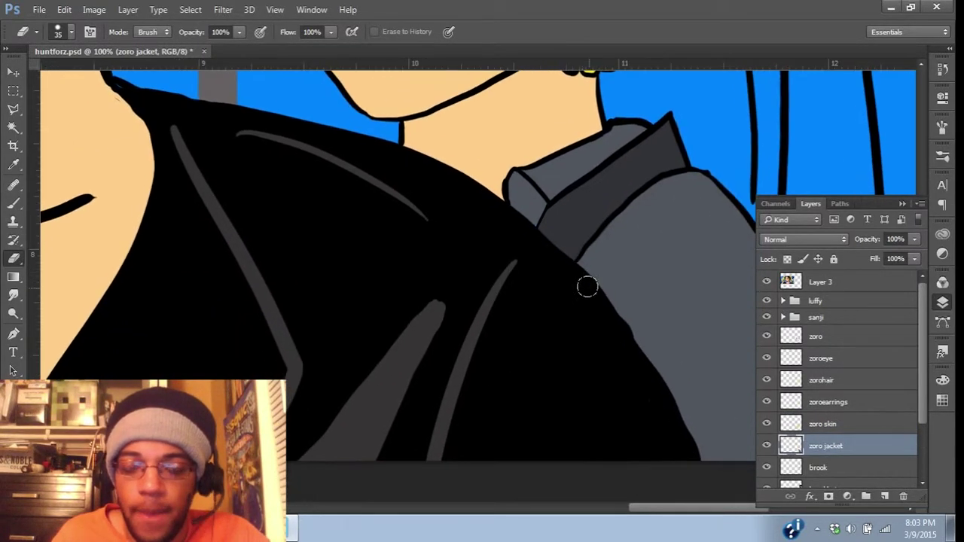
scroll(543, 257, down, 1)
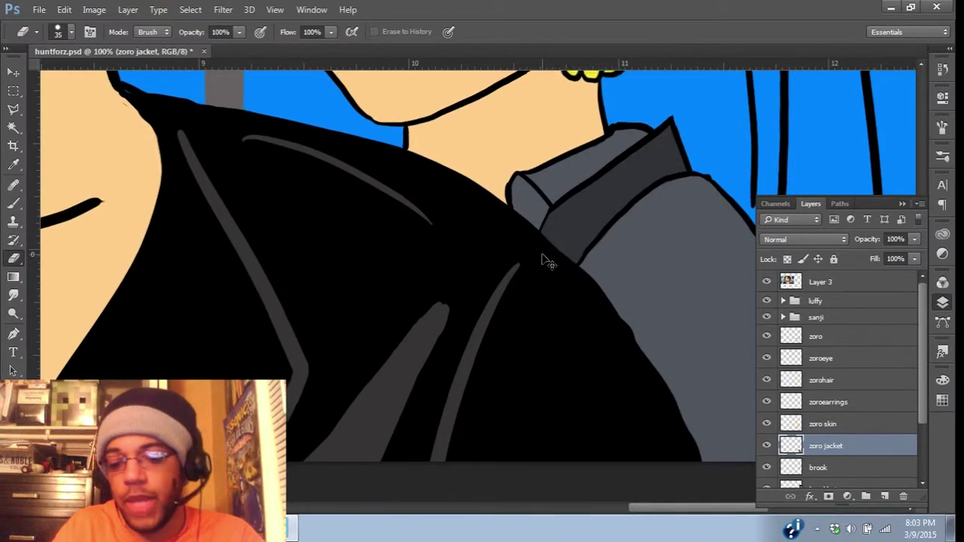
key(ctrl+minus)
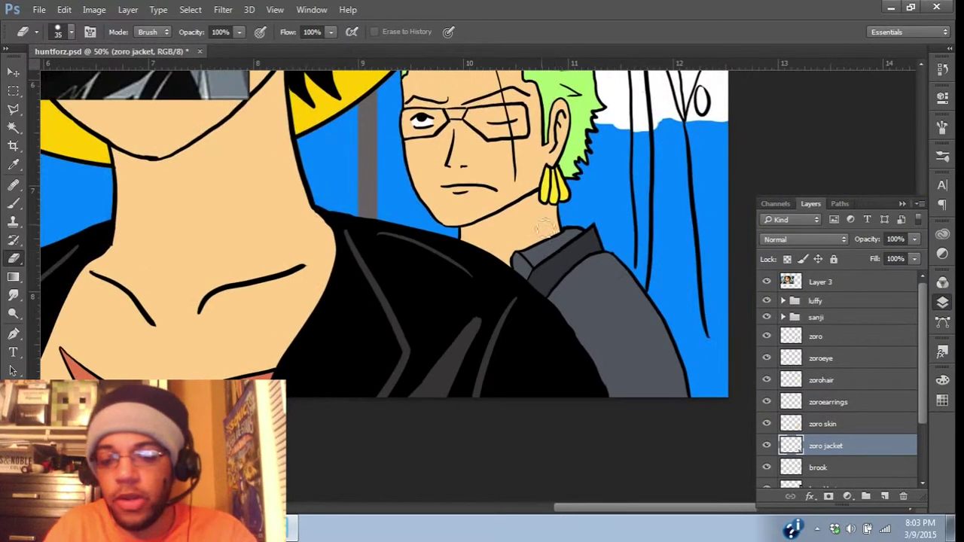
Step: Resample the darker collar grey and draw a curved shade boundary across Zoro's shoulder with the Brush on the zoro jacket layer
mouse_move(541, 229)
mouse_down()
mouse_move(577, 304)
mouse_move(569, 299)
mouse_up()
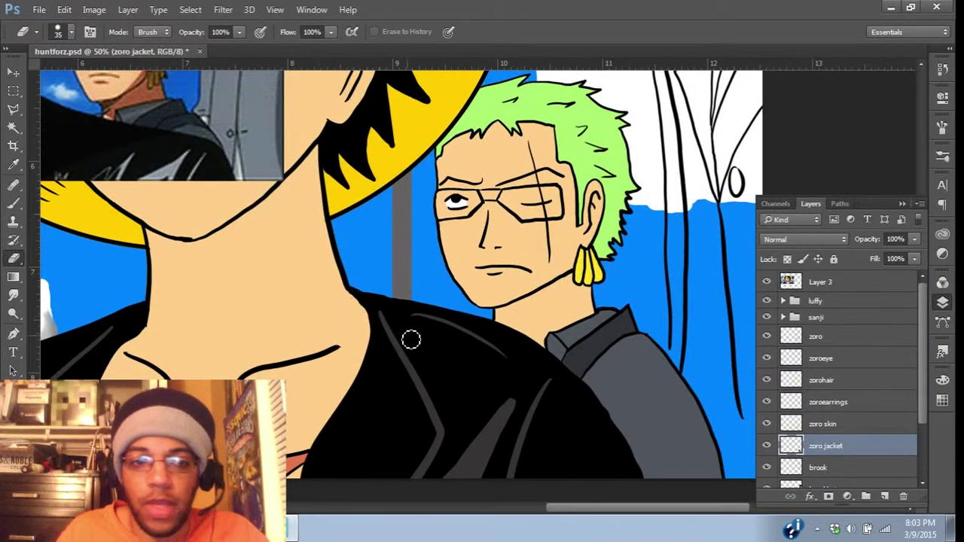
key(i)
click(599, 343)
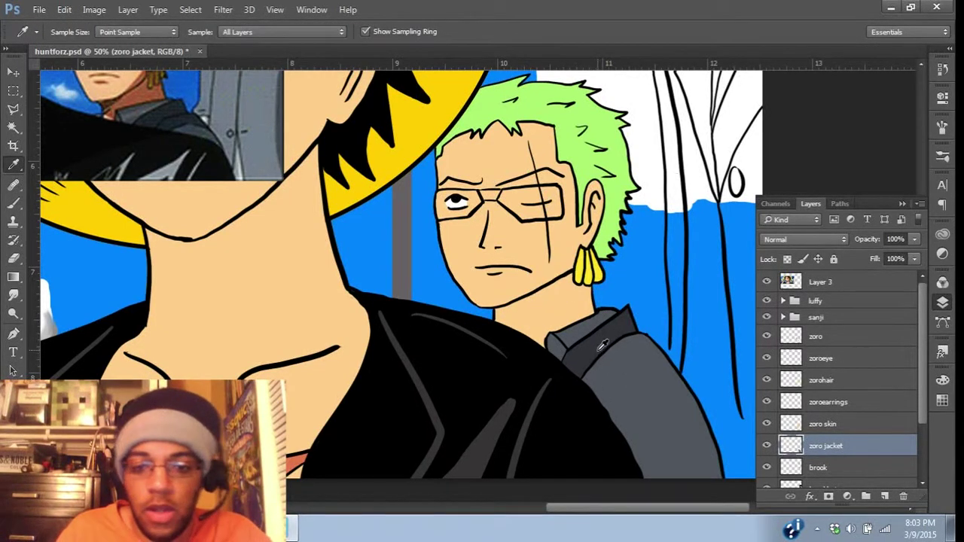
key(b)
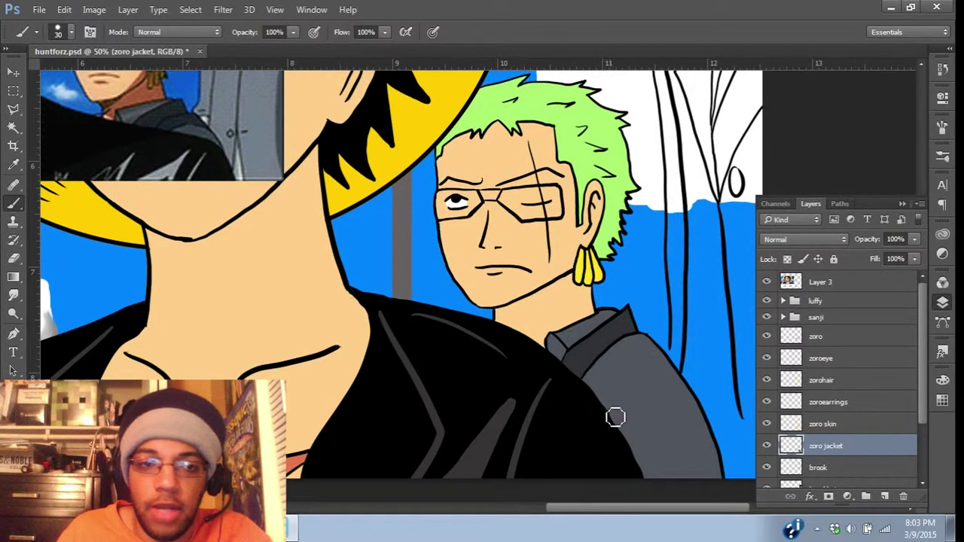
mouse_move(610, 408)
mouse_down()
mouse_move(634, 382)
mouse_move(691, 384)
mouse_up()
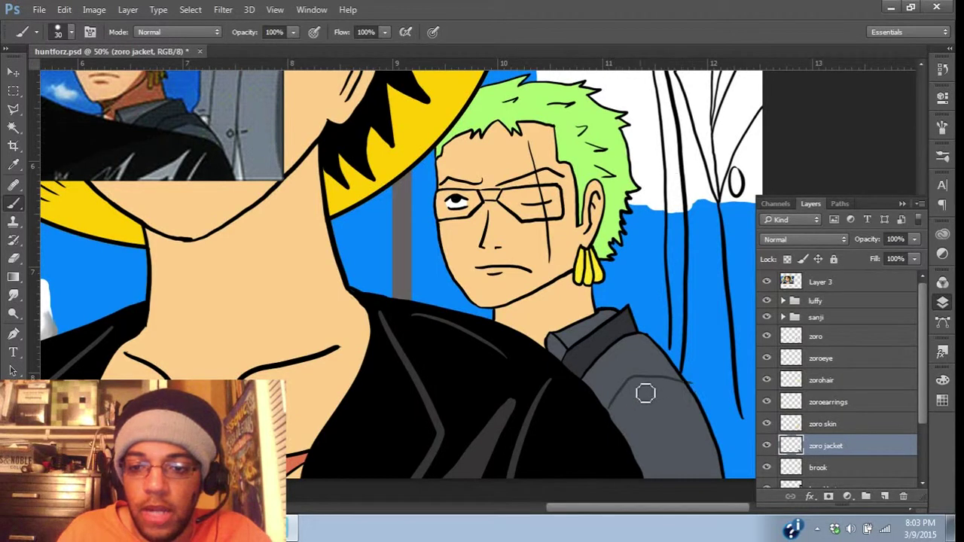
Step: Clean up the jacket edge beside Luffy's shoulder and fill Zoro's shoulder above the shade line with the darker grey
key(e)
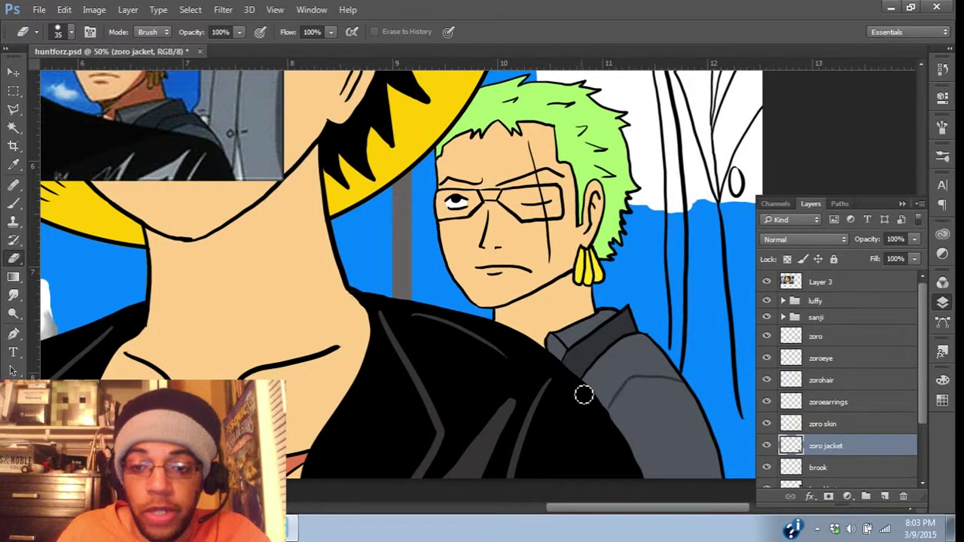
drag(585, 381, 604, 403)
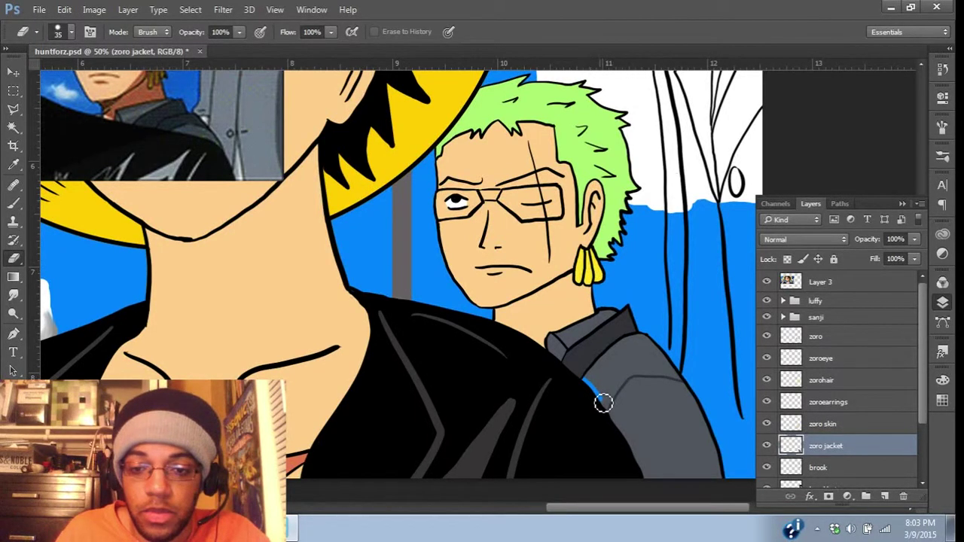
key(b)
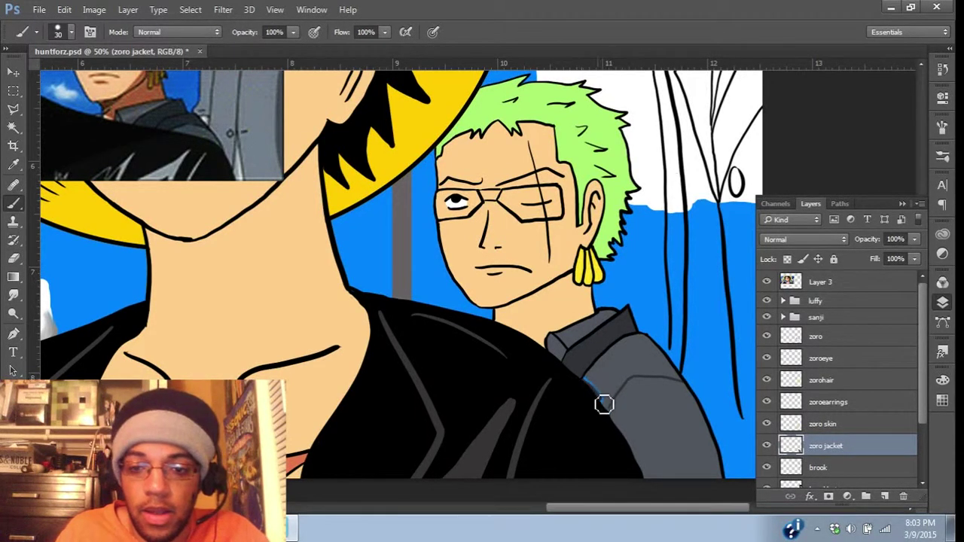
mouse_move(609, 412)
mouse_down()
mouse_move(609, 415)
mouse_move(632, 382)
mouse_move(682, 382)
mouse_move(642, 349)
mouse_move(593, 391)
mouse_move(630, 351)
mouse_move(603, 397)
mouse_move(631, 358)
mouse_move(662, 365)
mouse_move(618, 382)
mouse_move(654, 371)
mouse_move(616, 363)
mouse_move(625, 350)
mouse_move(650, 348)
mouse_move(664, 361)
mouse_move(634, 346)
mouse_move(643, 344)
mouse_move(668, 370)
mouse_move(630, 371)
mouse_move(607, 391)
mouse_move(611, 375)
mouse_move(603, 406)
mouse_move(592, 385)
mouse_up()
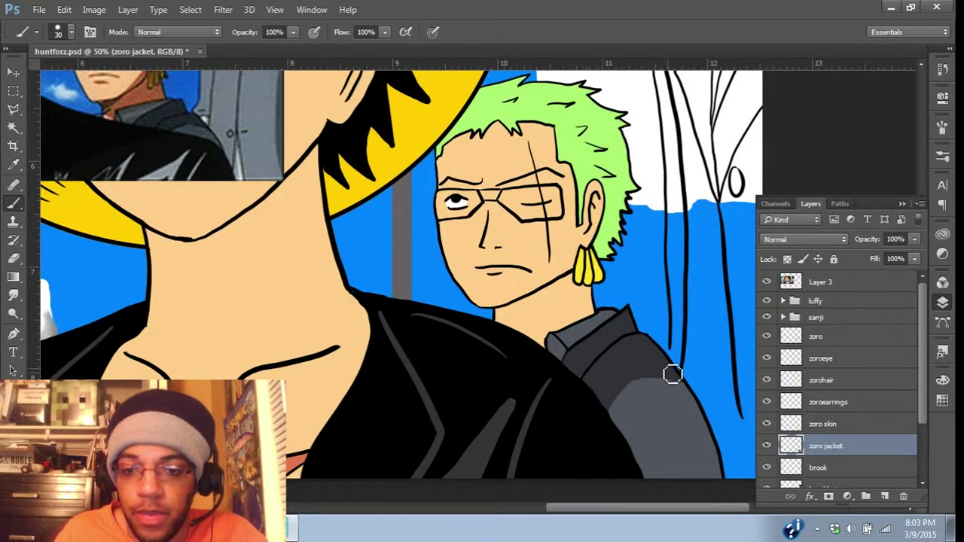
Step: Blend the boundary between the dark and light greys on Zoro's shoulder with the Mixer Brush and save the file
right_click(13, 203)
click(83, 244)
mouse_move(609, 397)
mouse_down()
mouse_move(632, 378)
mouse_move(677, 387)
mouse_move(648, 379)
mouse_move(614, 411)
mouse_move(659, 382)
mouse_up()
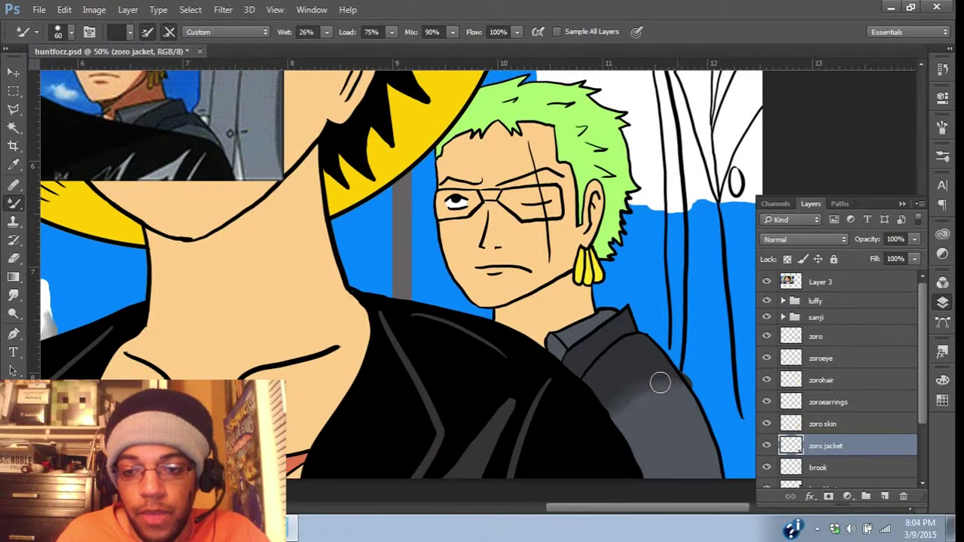
mouse_move(613, 407)
mouse_down()
mouse_move(656, 385)
mouse_move(681, 387)
mouse_up()
key(e)
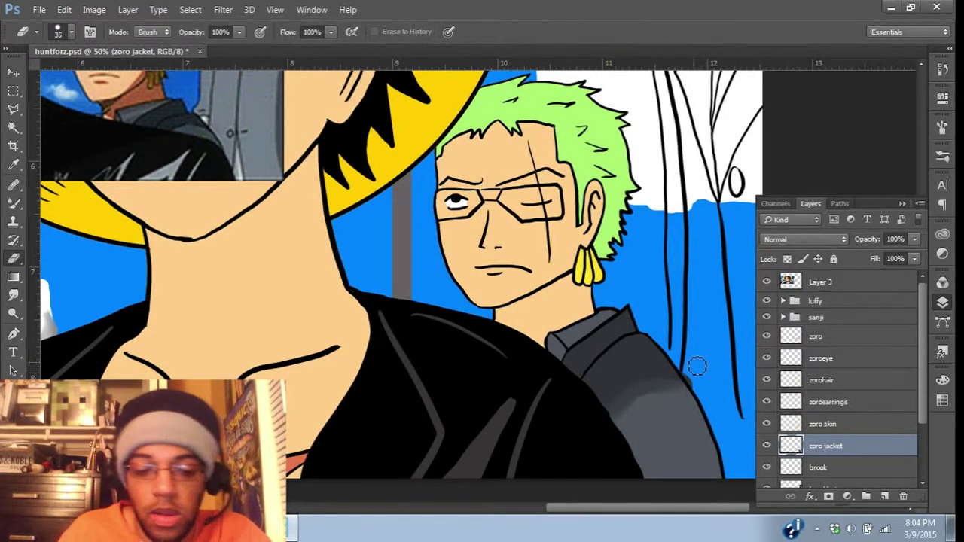
drag(695, 325, 706, 339)
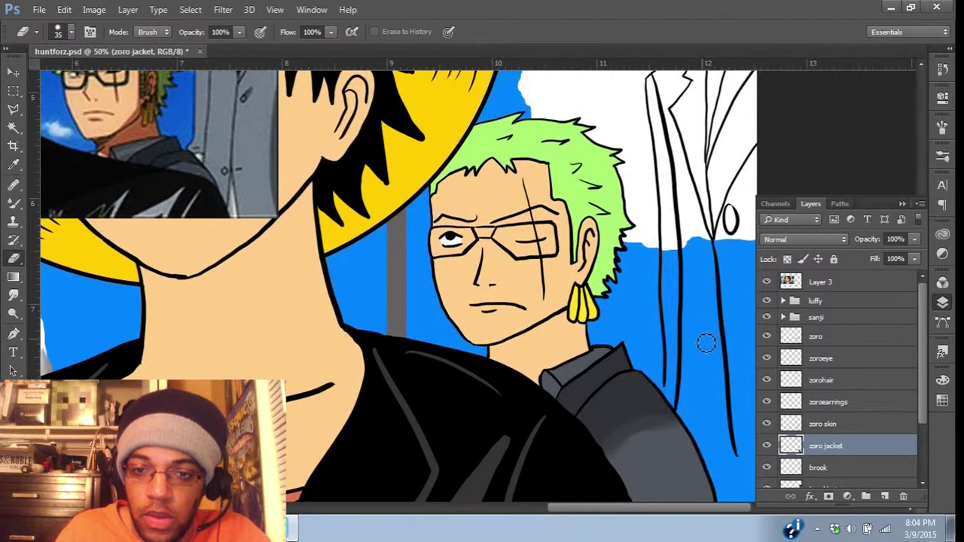
key(ctrl+s)
Step: Group all layers from zoro down to zoro jacket and name the group zoro
drag(652, 280, 601, 257)
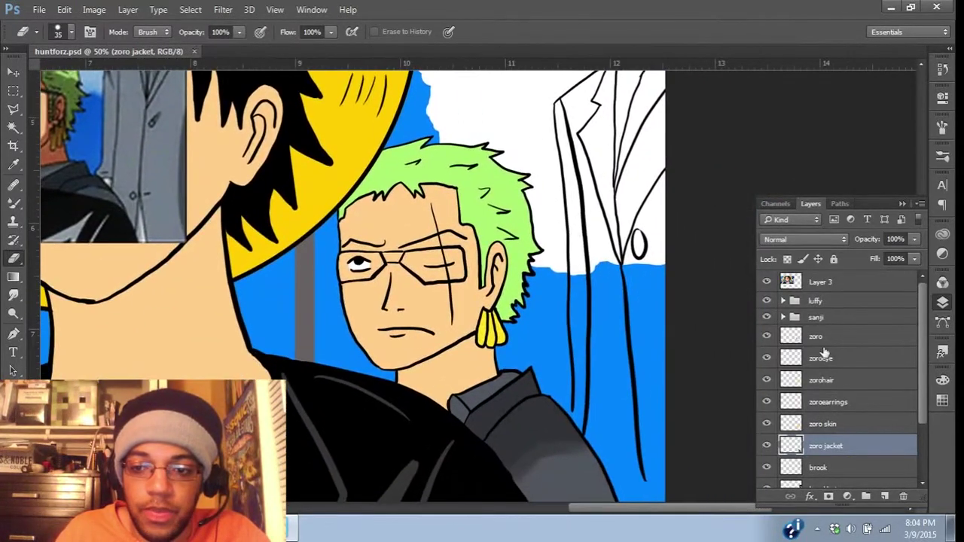
shift+click(824, 341)
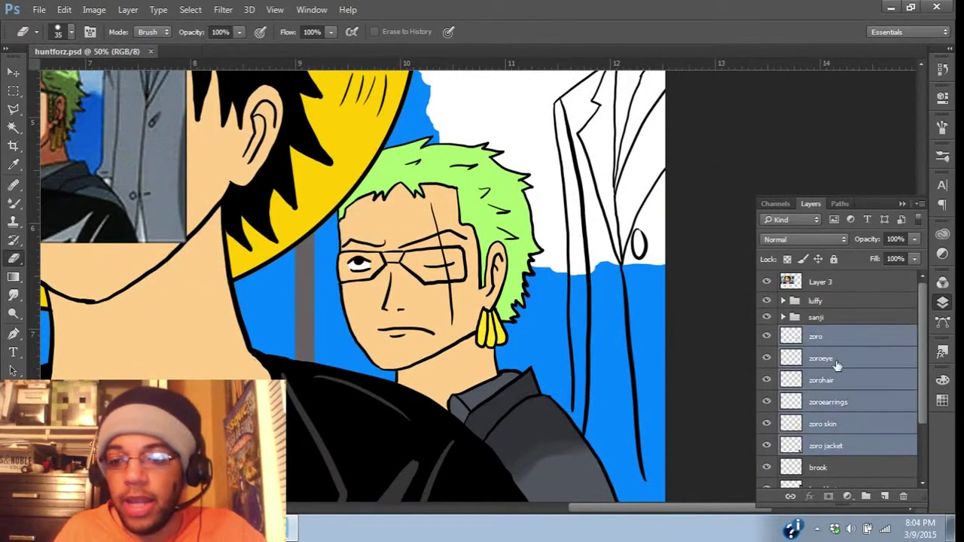
click(866, 496)
double_click(823, 334)
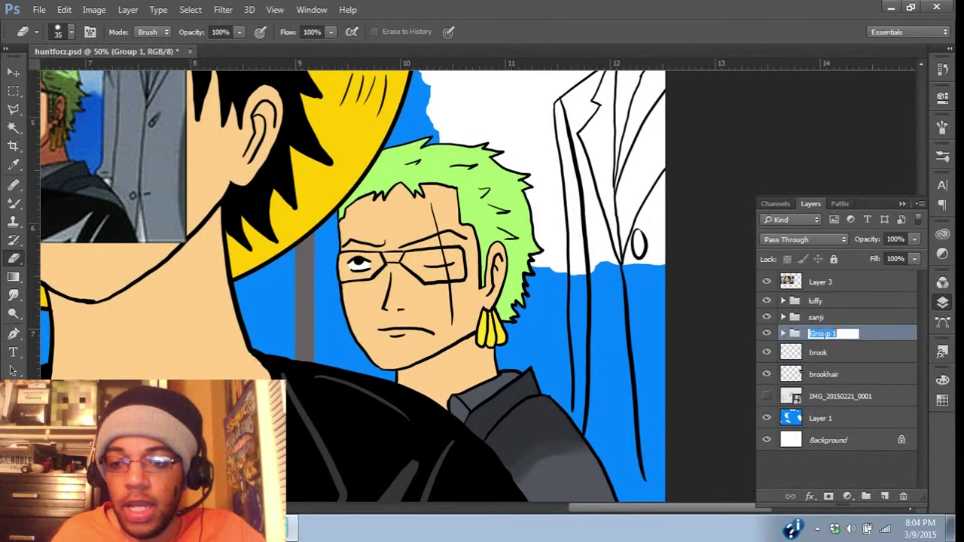
text(zoro)
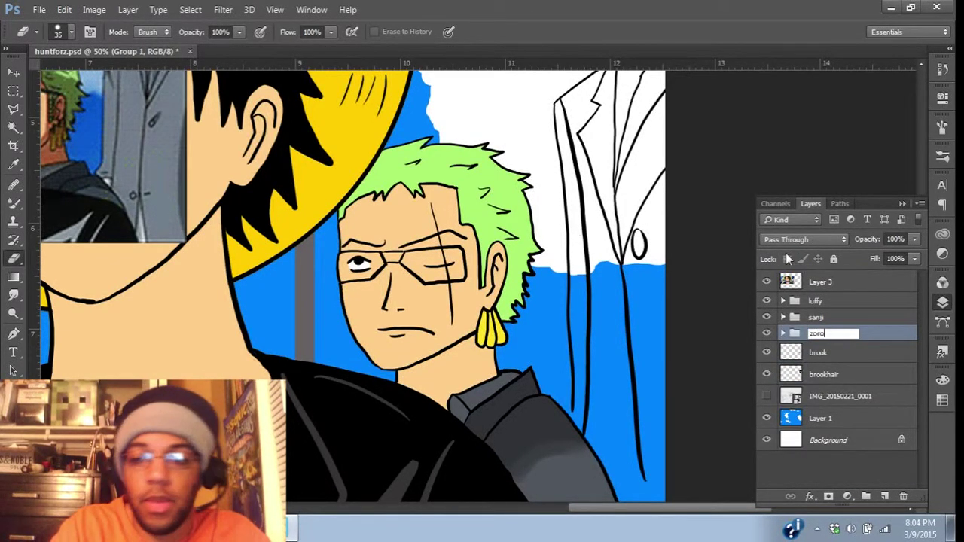
key(Return)
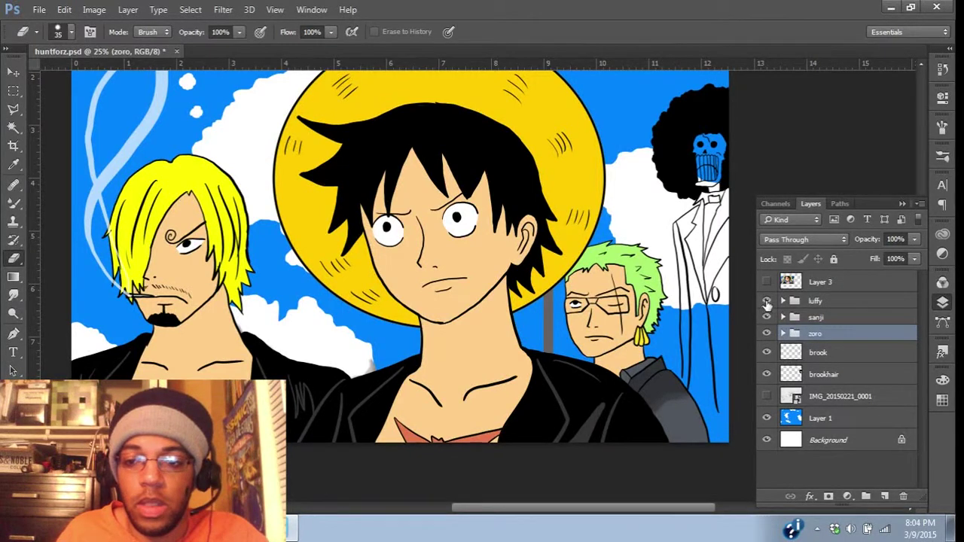
Step: Check the luffy and sanji groups by toggling their visibility and look over the coloured characters
click(767, 301)
click(767, 301)
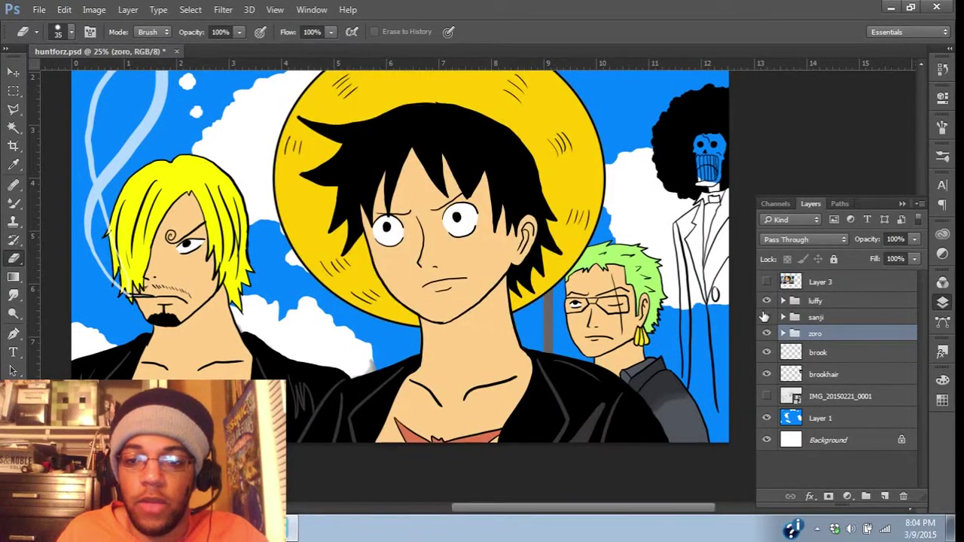
click(766, 317)
click(766, 317)
drag(723, 274, 648, 353)
drag(721, 328, 709, 295)
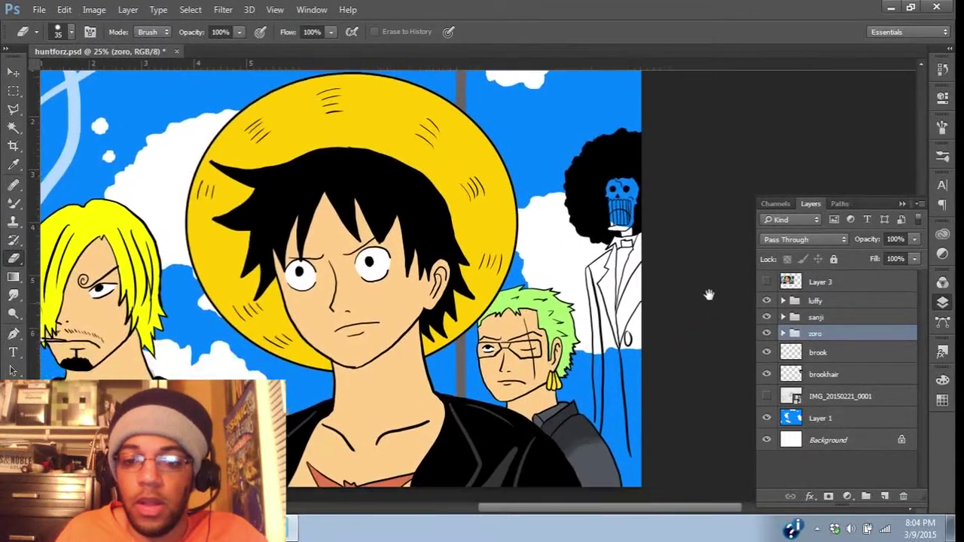
scroll(713, 303, down, 2)
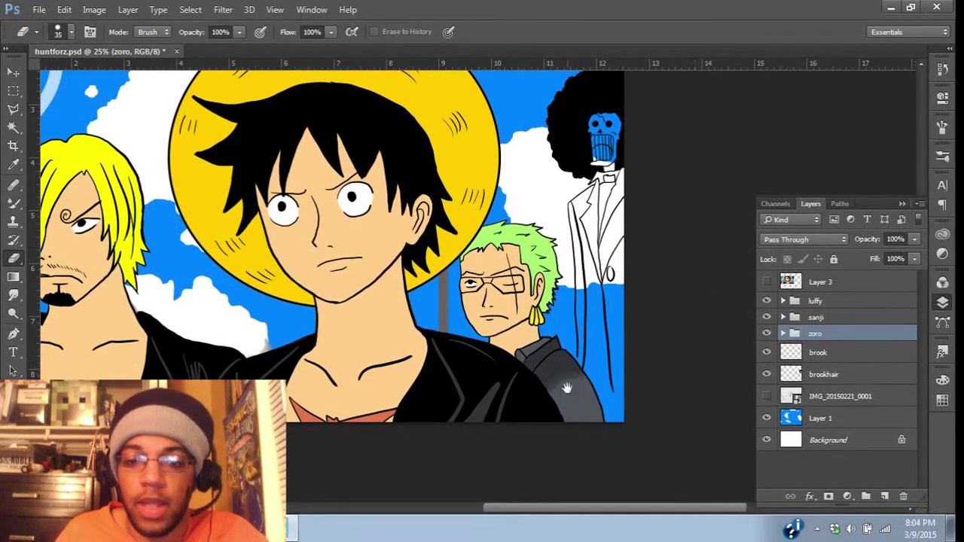
drag(561, 363, 566, 327)
drag(556, 385, 596, 398)
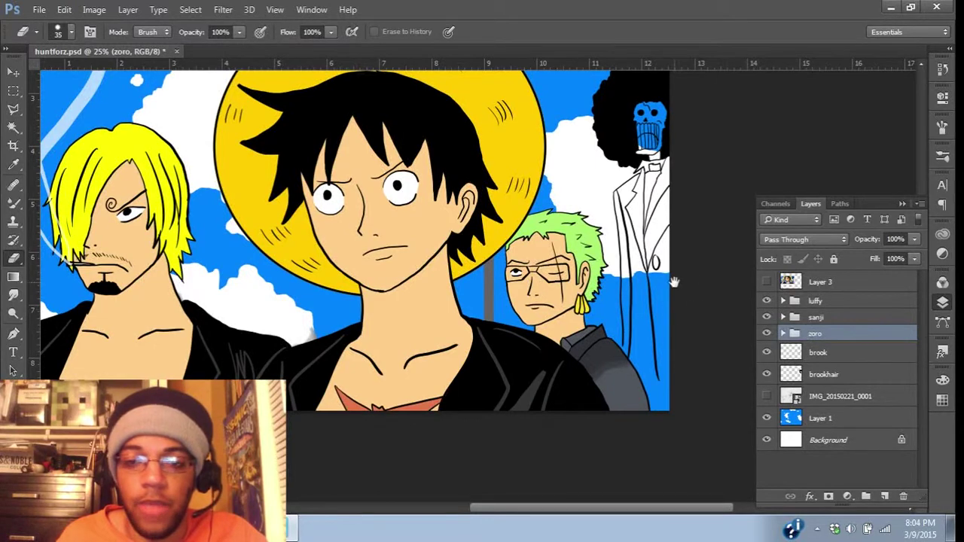
scroll(678, 301, up, 4)
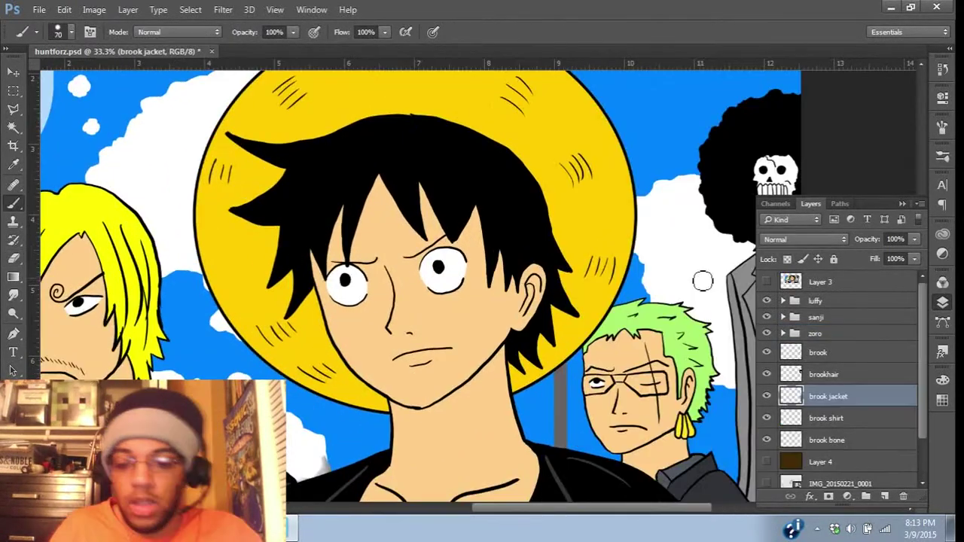
Step: Expand the luffy group and select the luffyskin layer
key(ctrl+minus)
key(ctrl+minus)
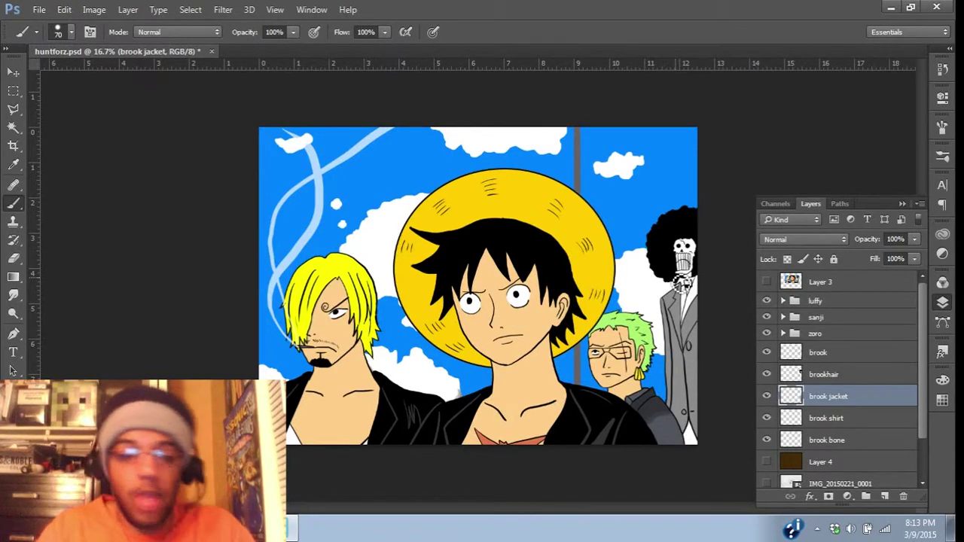
key(ctrl+plus)
click(809, 302)
click(783, 300)
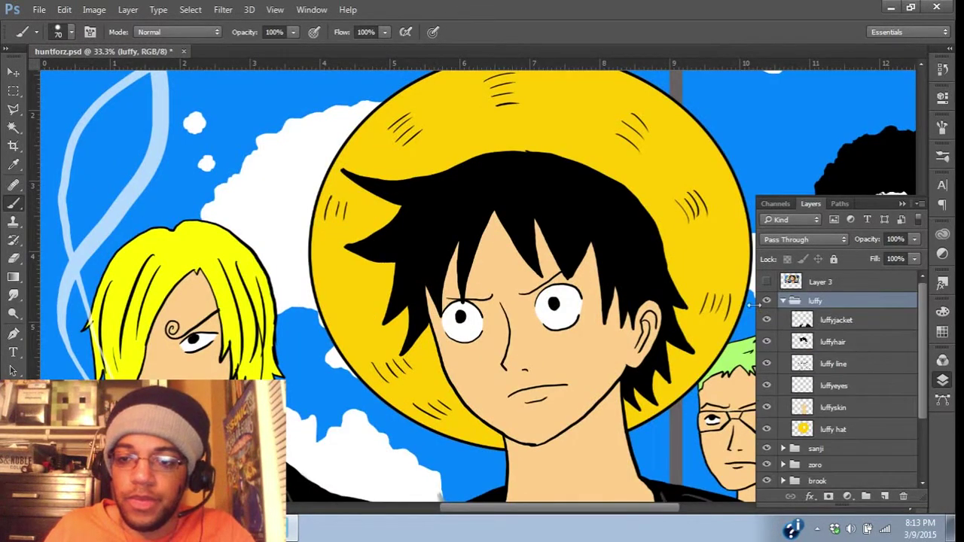
key(ctrl+minus)
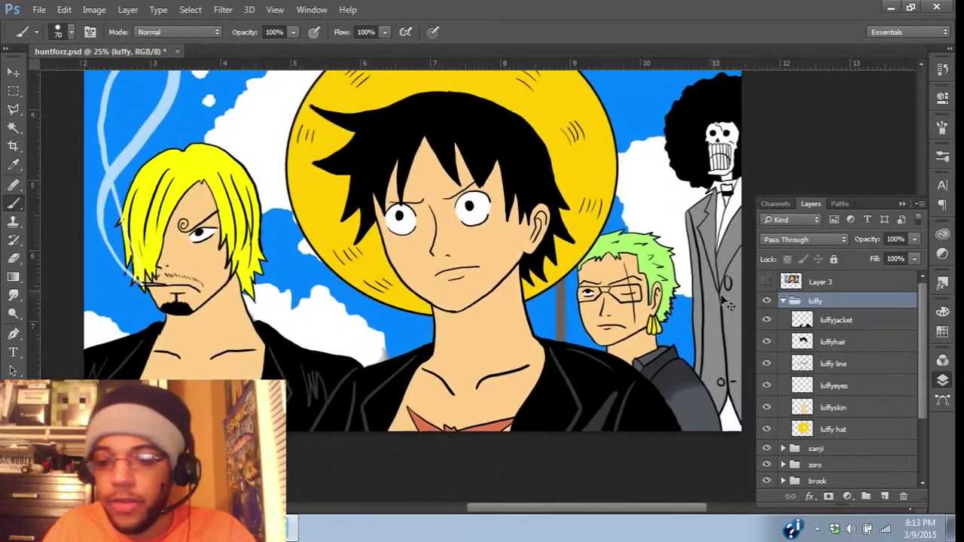
click(858, 408)
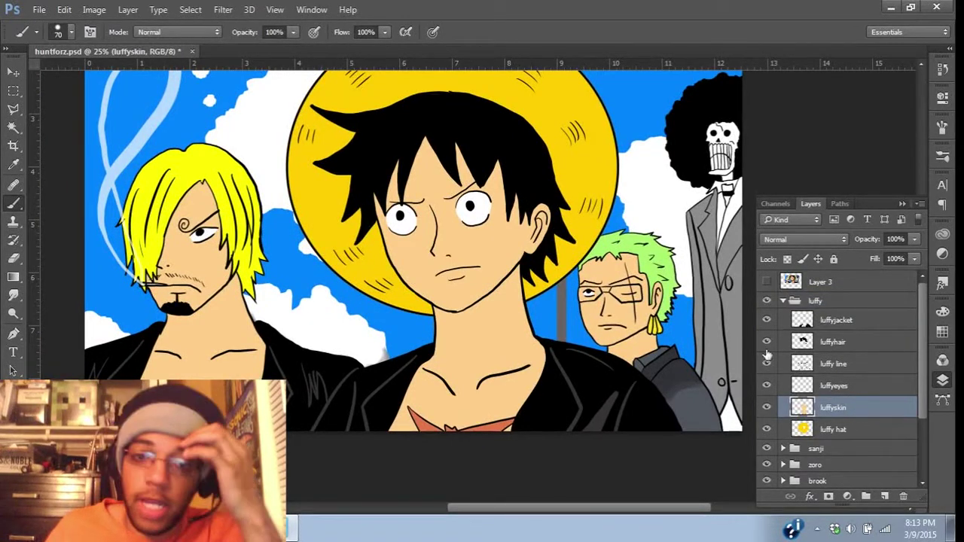
Step: Sample Luffy's skin colour, choose a darker skin shade as the foreground colour and return to the Brush
key(ctrl+plus)
drag(438, 166, 448, 187)
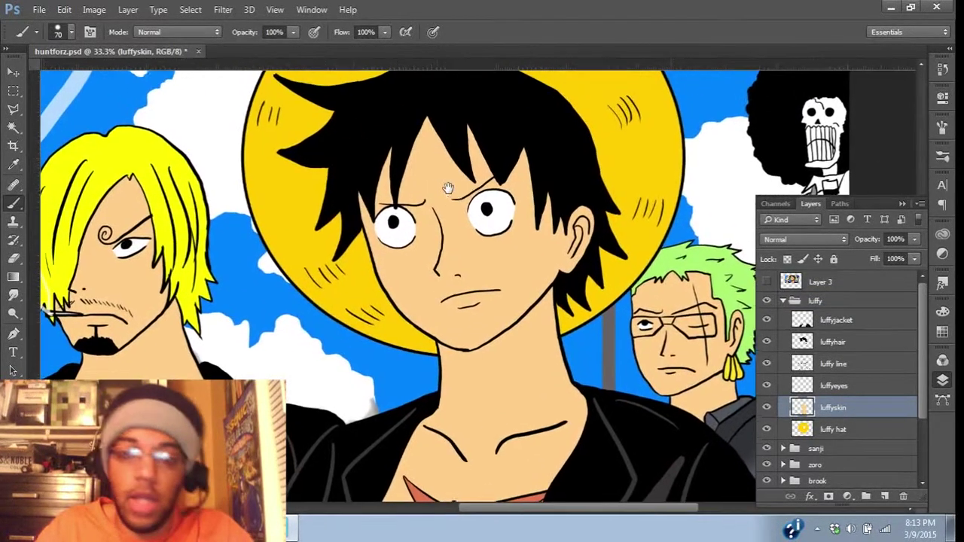
alt+click(442, 184)
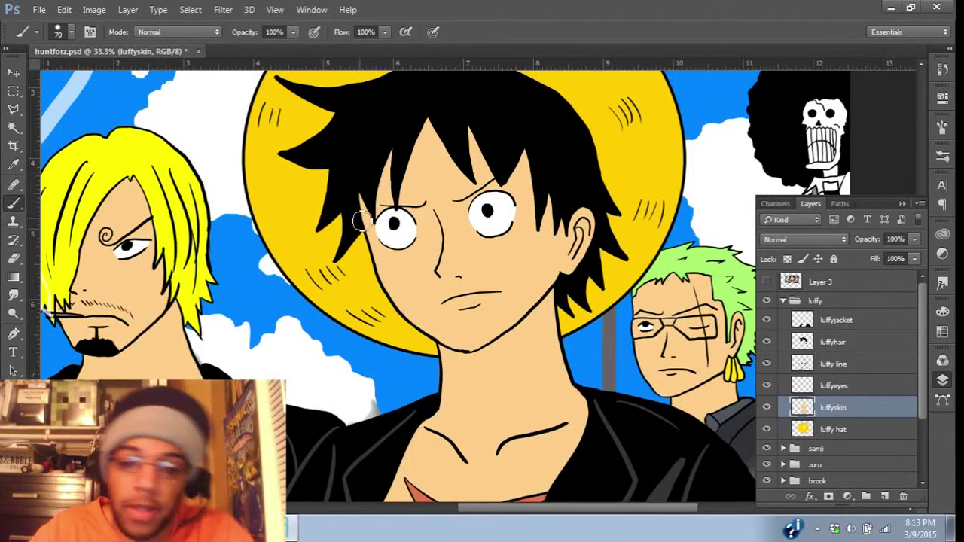
key(ctrl+plus)
drag(335, 174, 341, 222)
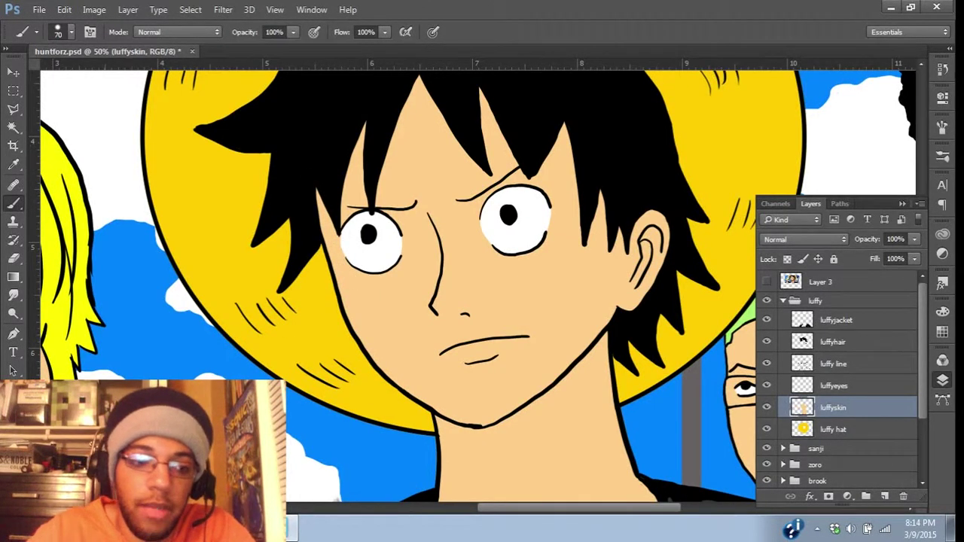
click(11, 455)
mouse_move(217, 129)
mouse_down()
mouse_move(226, 117)
mouse_move(226, 151)
mouse_up()
click(448, 105)
key(b)
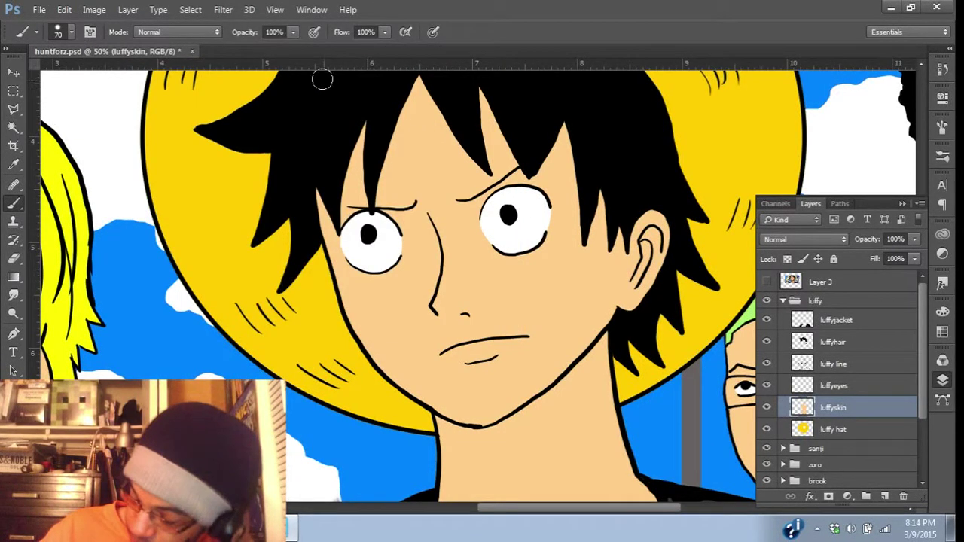
Step: Paint a few diagonal test strokes in the darker skin shade across the sky above Sanji
key(ctrl+minus)
key(ctrl+minus)
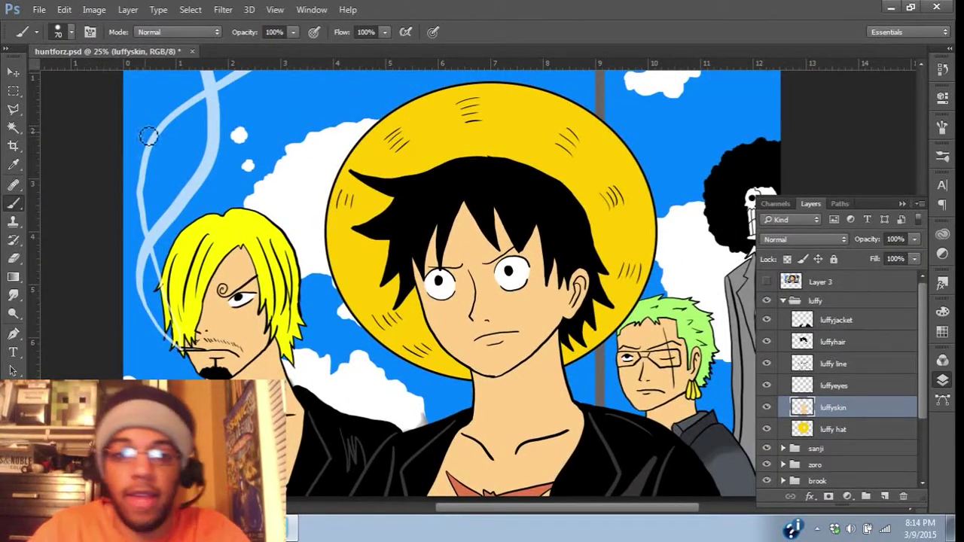
drag(125, 111, 304, 189)
drag(198, 137, 308, 183)
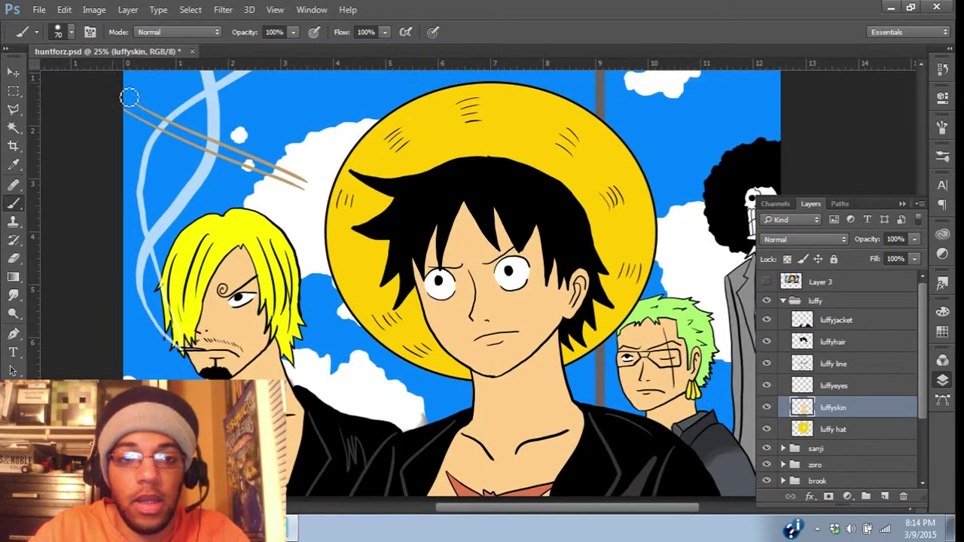
drag(125, 94, 241, 163)
drag(141, 89, 304, 213)
Step: Save the file and undo the test strokes in the sky
key(ctrl+s)
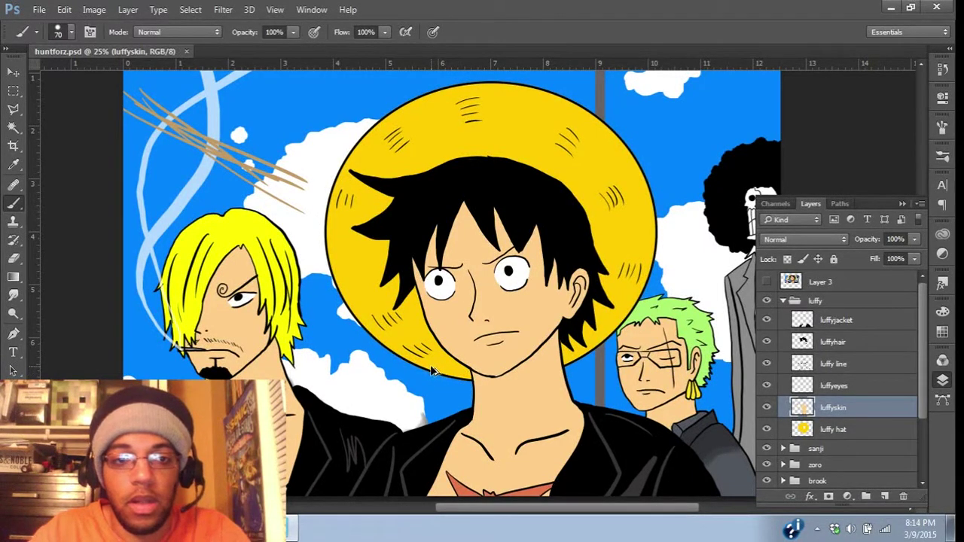
key(ctrl+alt+z)
key(ctrl+alt+z)
key(ctrl+alt+z)
key(ctrl+alt+z)
key(ctrl+alt+z)
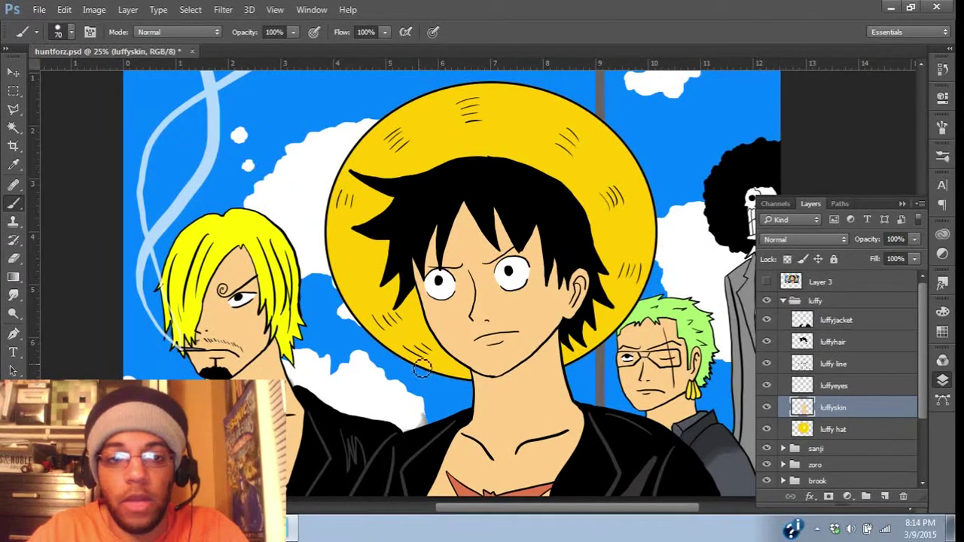
Step: Paint darker skin shading along the hair strands above Luffy's eye on Sanji's side, redoing the first stroke beside the face outline
drag(442, 283, 413, 253)
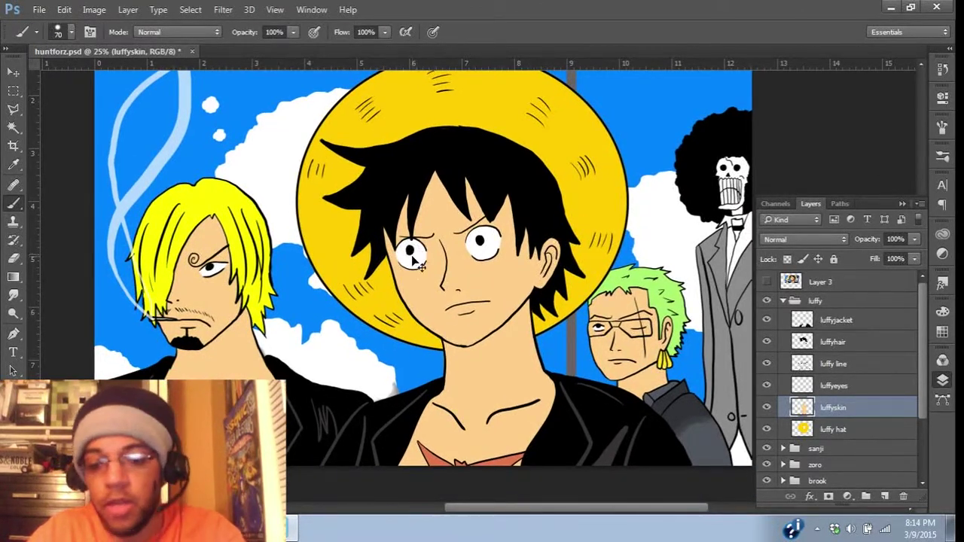
scroll(413, 260, up, 3)
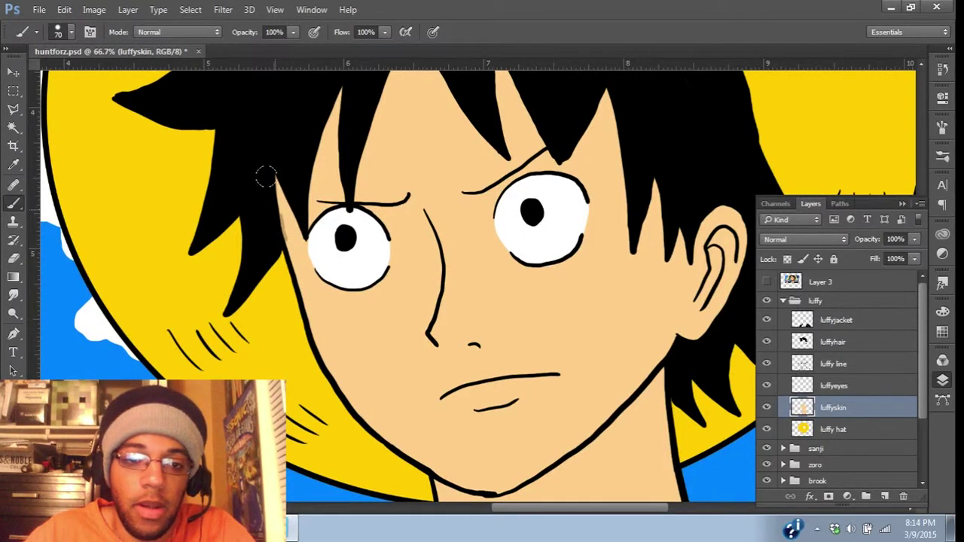
drag(265, 177, 273, 210)
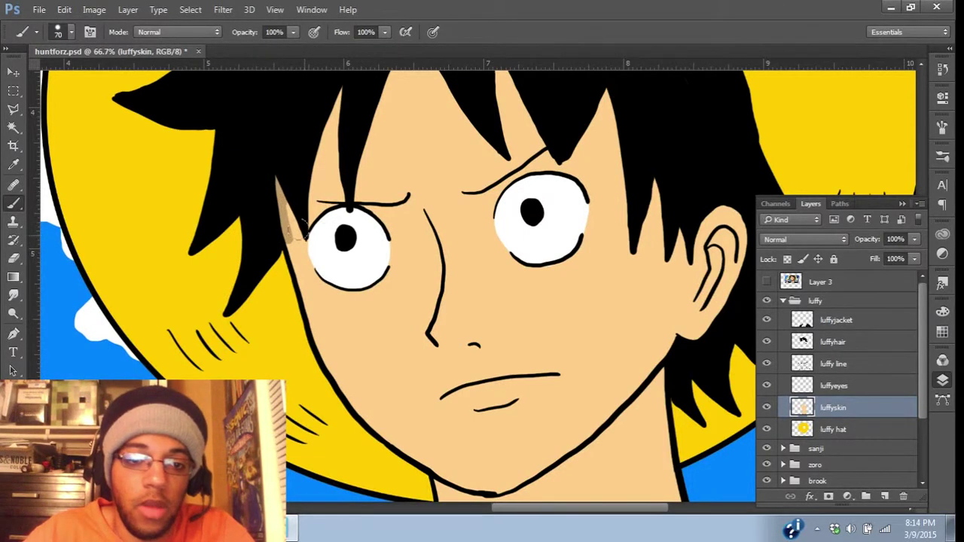
key(ctrl+z)
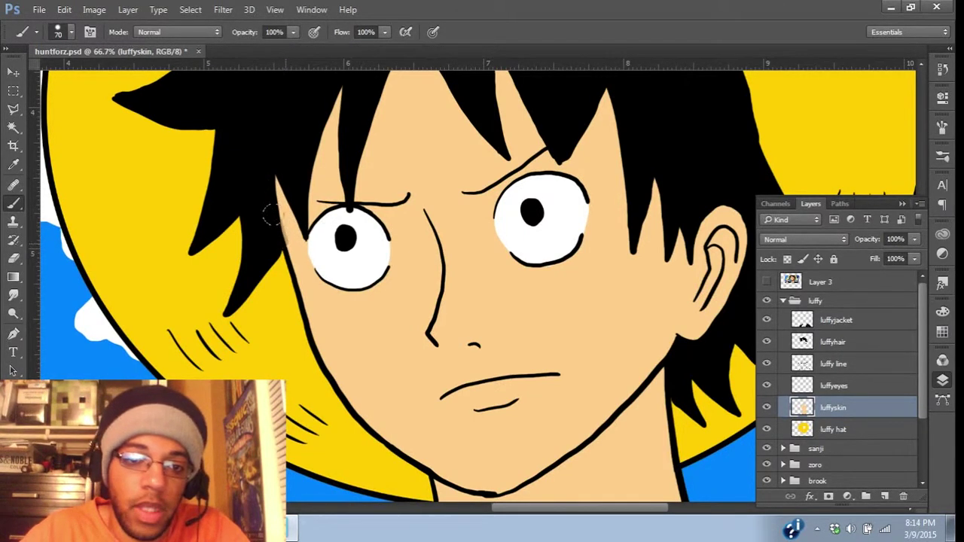
drag(271, 215, 268, 163)
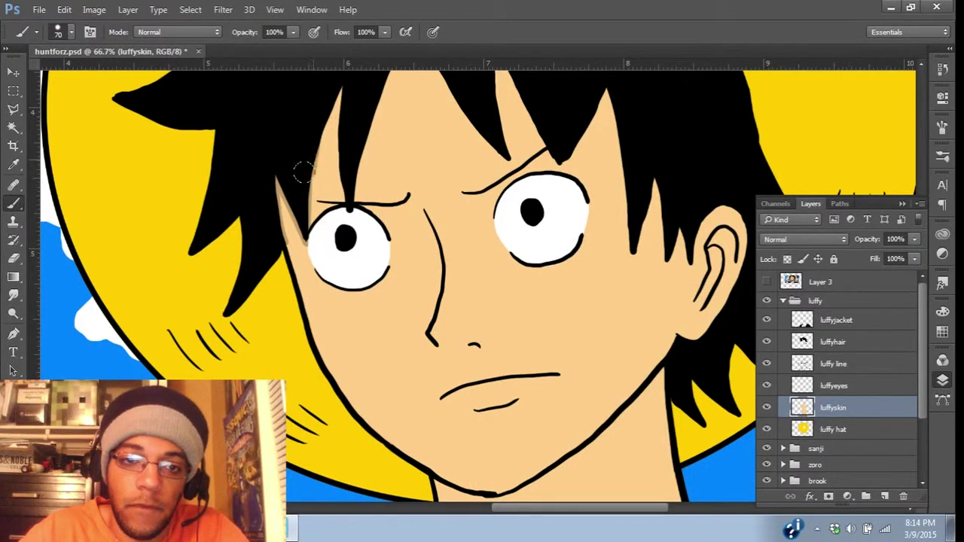
drag(300, 183, 322, 109)
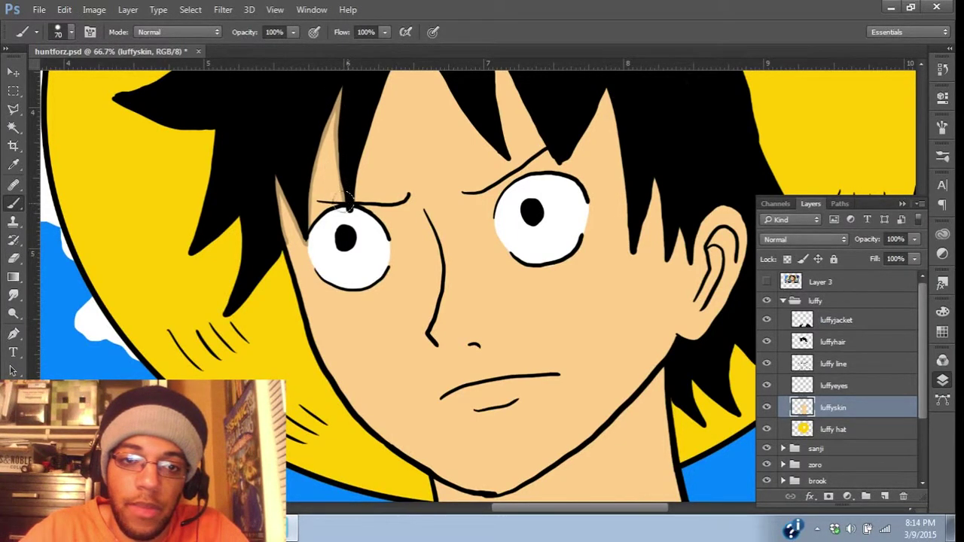
drag(348, 201, 337, 139)
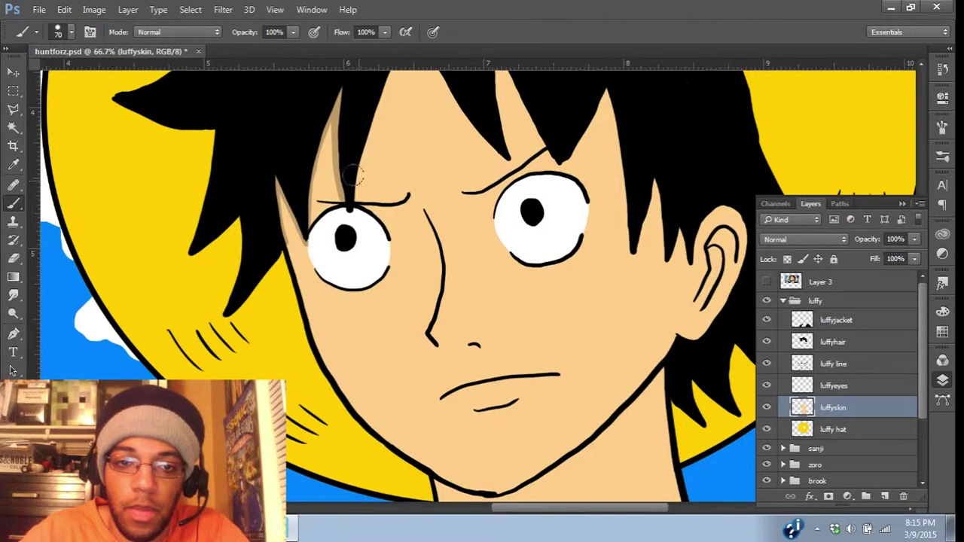
mouse_move(354, 162)
mouse_down()
mouse_move(363, 119)
mouse_move(372, 120)
mouse_move(354, 198)
mouse_move(401, 84)
mouse_move(346, 231)
mouse_move(363, 207)
mouse_up()
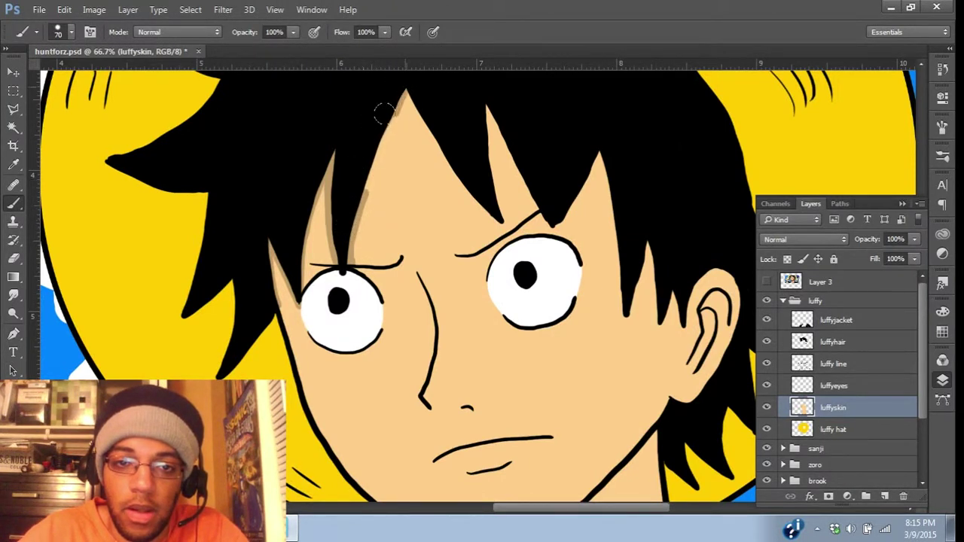
Step: Paint the darker skin shade along the edges of the bangs over the middle of Luffy's forehead
drag(383, 112, 354, 196)
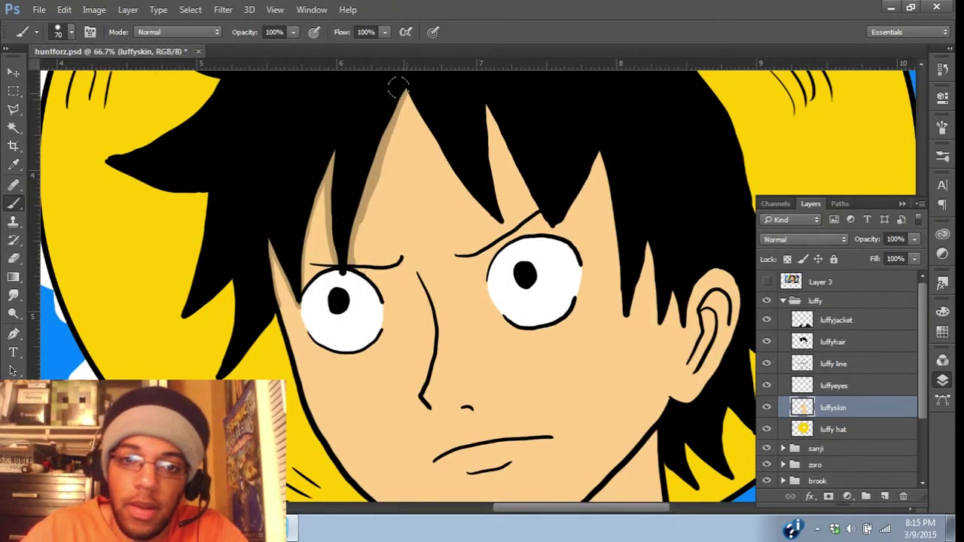
drag(397, 82, 474, 198)
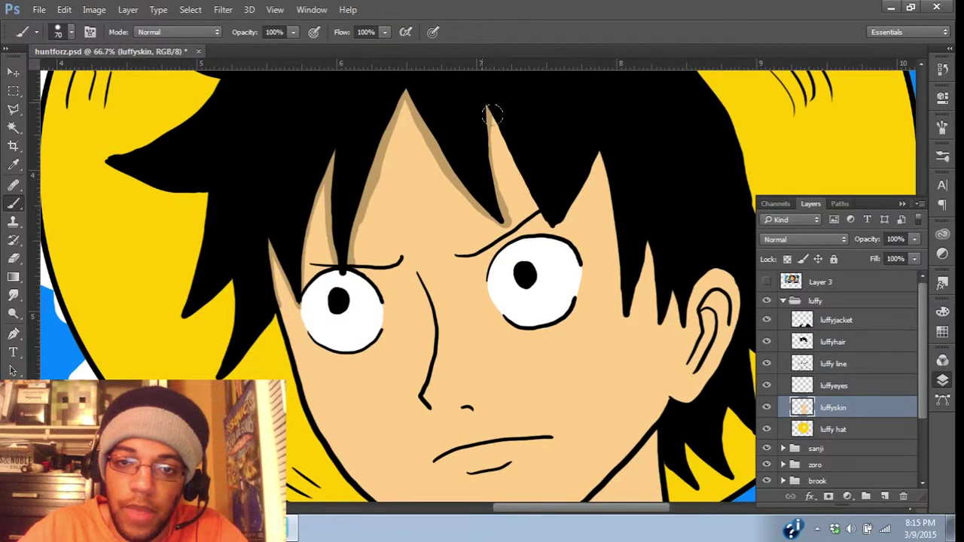
mouse_move(480, 106)
mouse_down()
mouse_move(540, 194)
mouse_move(484, 113)
mouse_move(541, 205)
mouse_up()
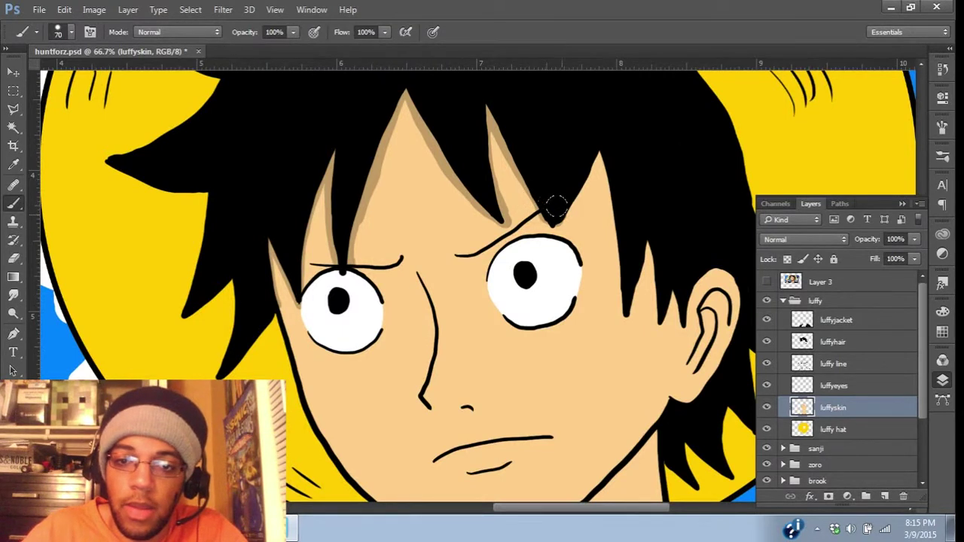
Step: Shade the skin beside the hair strands between Luffy's other eye and his ear, redoing the overly wide strokes more narrowly
mouse_move(573, 190)
mouse_down()
mouse_move(601, 146)
mouse_move(577, 172)
mouse_move(598, 130)
mouse_move(593, 178)
mouse_move(591, 157)
mouse_move(604, 307)
mouse_up()
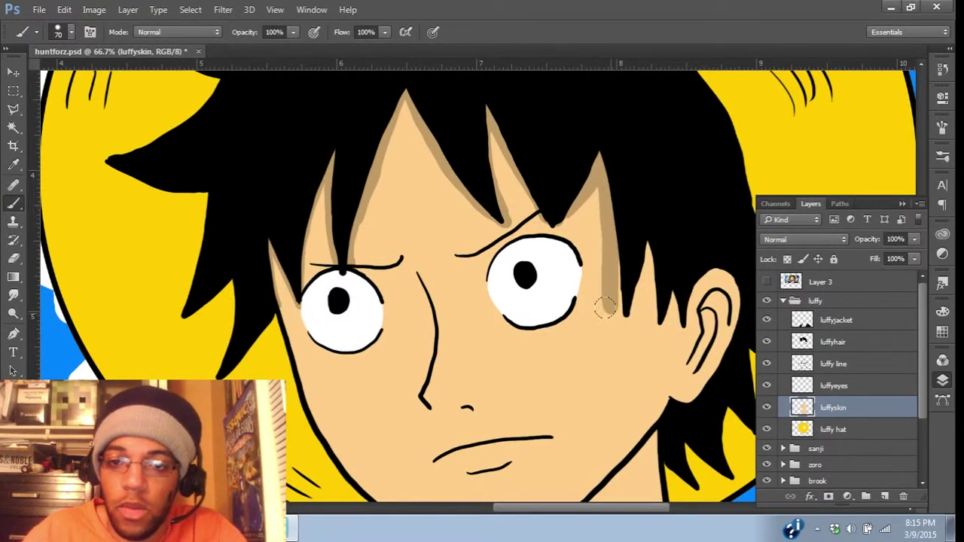
key(ctrl+z)
drag(593, 164, 612, 311)
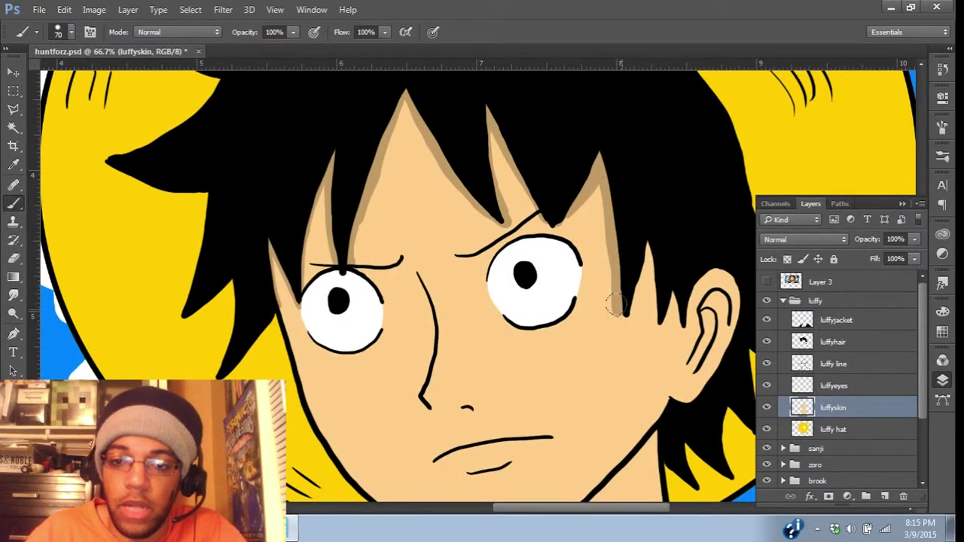
drag(634, 286, 613, 246)
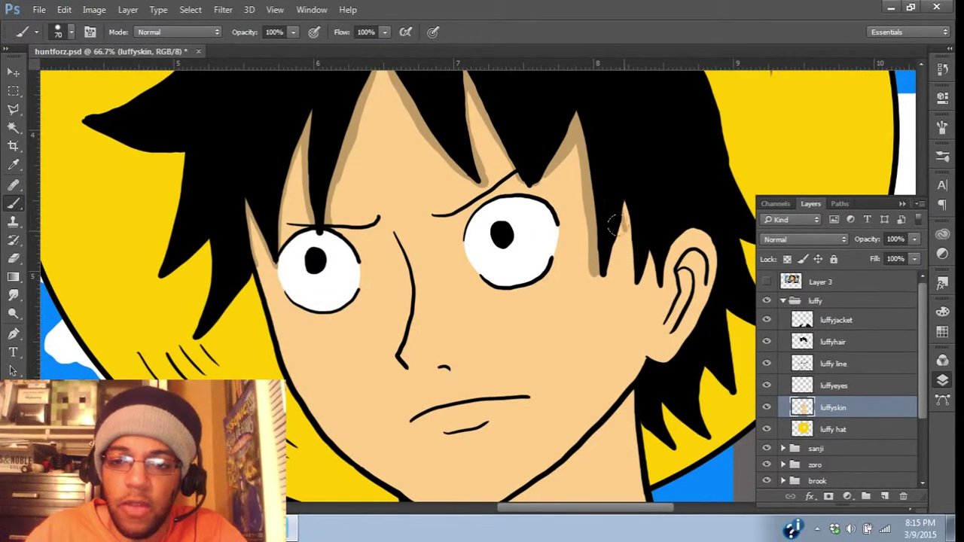
drag(614, 222, 623, 267)
key(ctrl+z)
drag(622, 208, 622, 273)
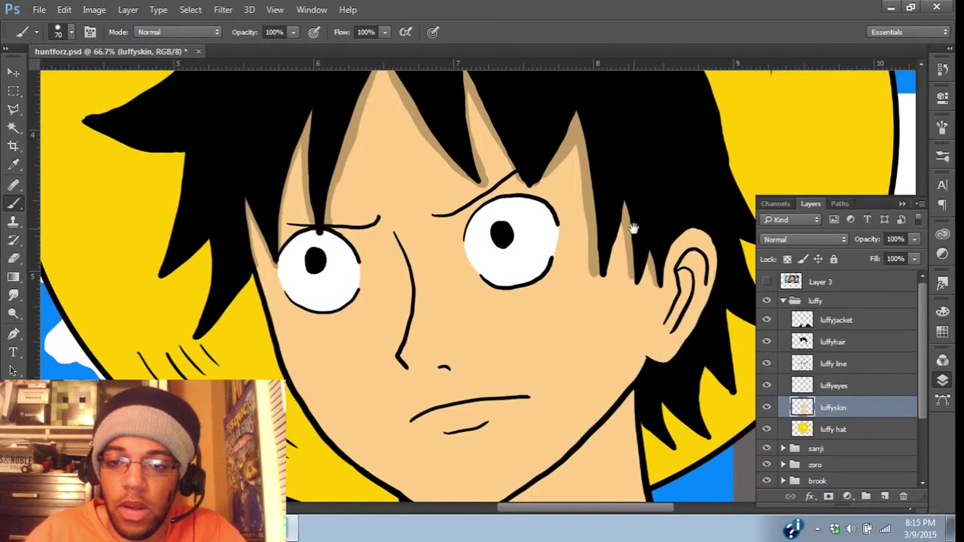
Step: Switch to the Mixer Brush and blend the shading along the hair strands above Luffy's eye on Sanji's side
drag(633, 228, 659, 285)
right_click(17, 206)
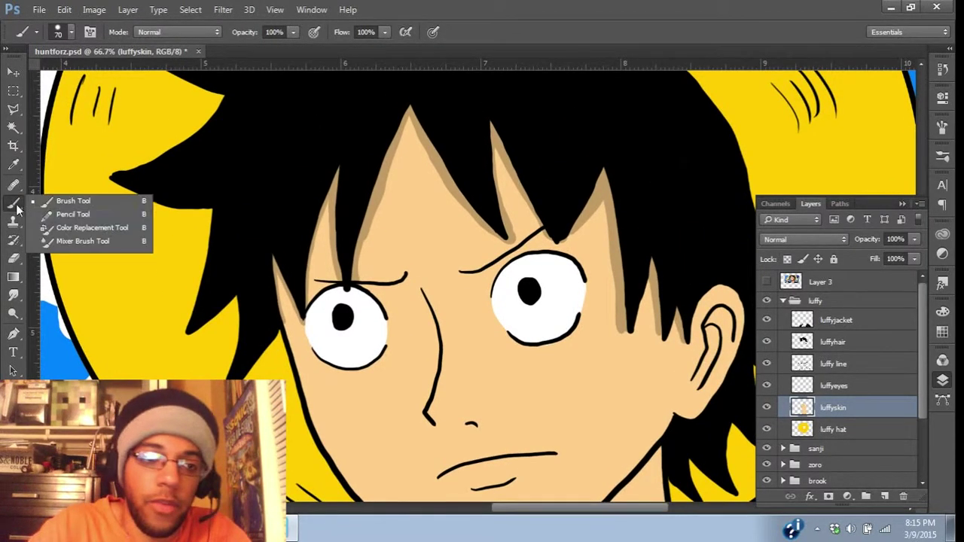
click(83, 241)
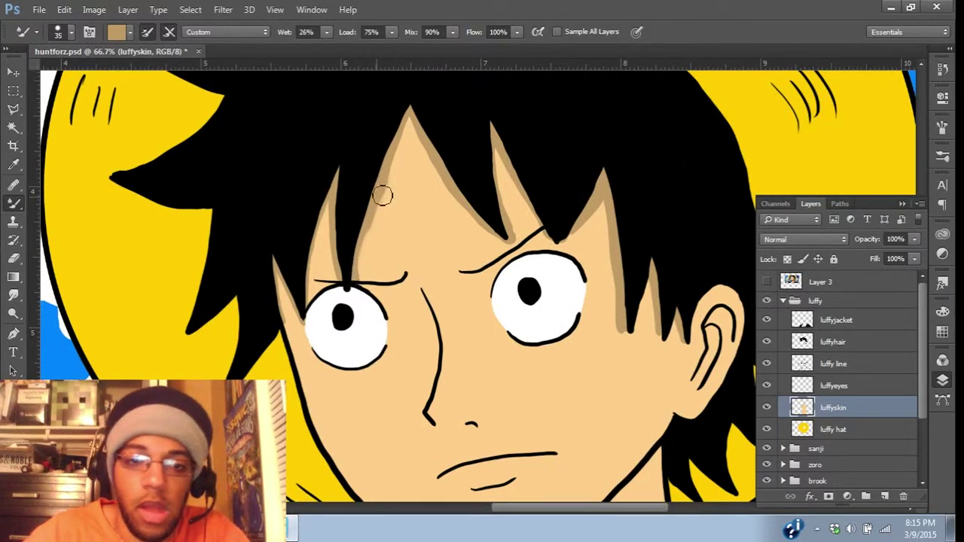
mouse_move(381, 195)
mouse_down()
mouse_move(369, 246)
mouse_move(409, 122)
mouse_move(381, 210)
mouse_move(408, 125)
mouse_move(383, 188)
mouse_move(399, 155)
mouse_move(366, 294)
mouse_up()
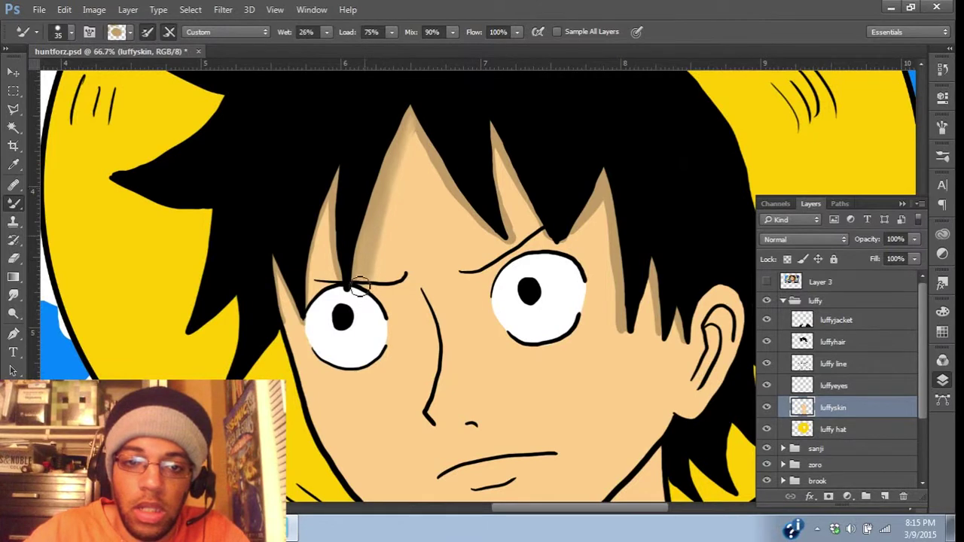
mouse_move(395, 159)
mouse_down()
mouse_move(379, 271)
mouse_move(396, 162)
mouse_move(375, 134)
mouse_move(353, 235)
mouse_move(330, 212)
mouse_move(337, 283)
mouse_move(315, 314)
mouse_move(315, 244)
mouse_move(320, 232)
mouse_move(310, 320)
mouse_move(325, 216)
mouse_move(312, 326)
mouse_move(319, 249)
mouse_move(308, 319)
mouse_move(282, 279)
mouse_move(307, 323)
mouse_move(281, 283)
mouse_move(301, 326)
mouse_move(287, 305)
mouse_move(298, 366)
mouse_move(272, 310)
mouse_up()
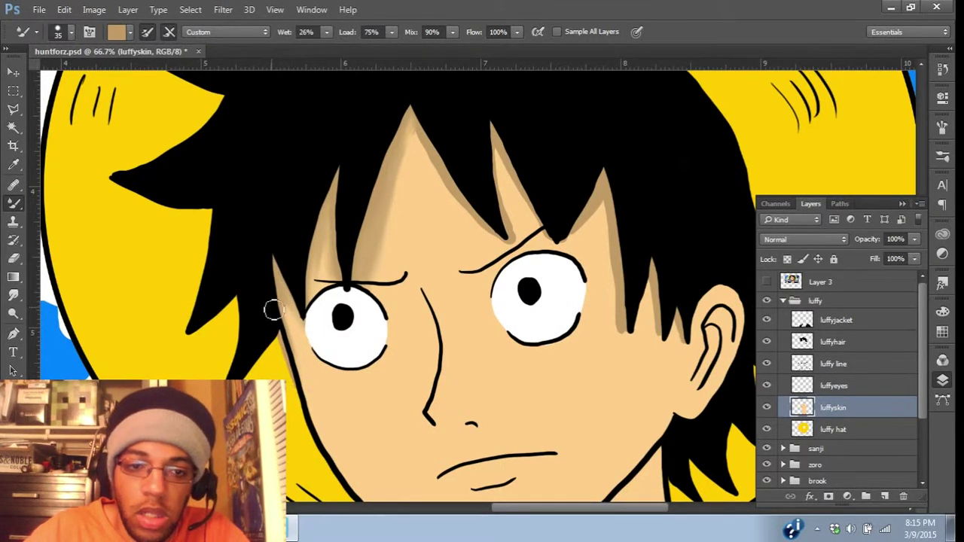
Step: Erase the blended skin colour that spilled past Luffy's face outline onto the hat
key(e)
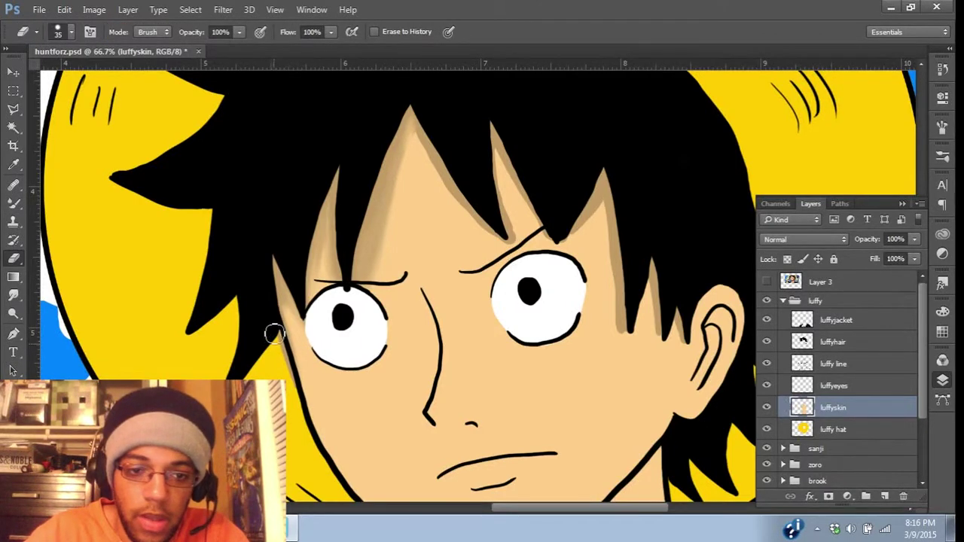
drag(367, 198, 402, 269)
scroll(348, 210, down, 2)
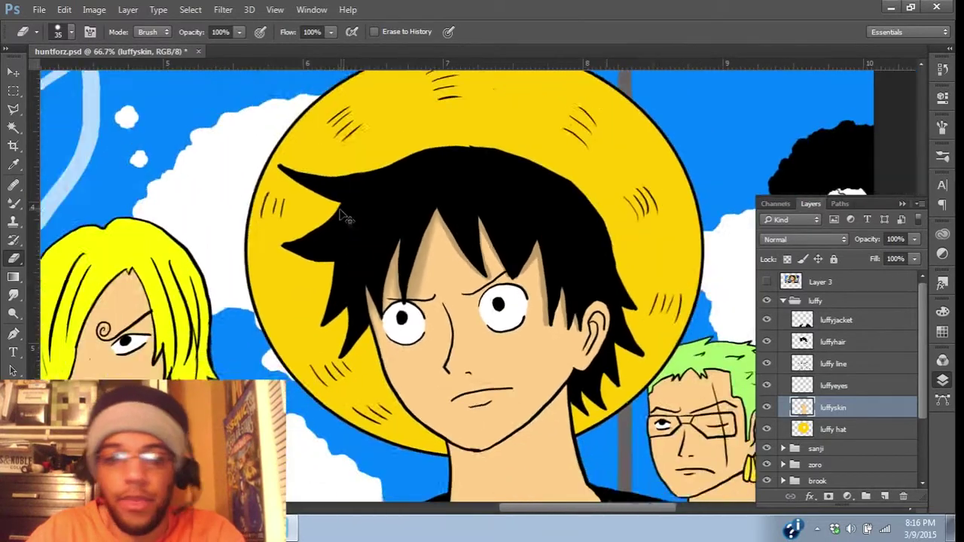
scroll(341, 218, up, 1)
scroll(340, 219, up, 1)
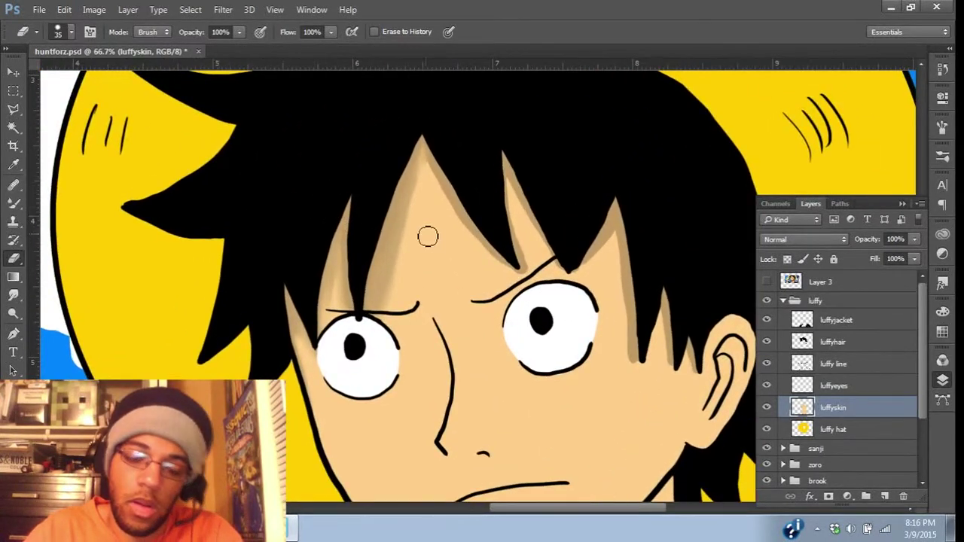
Step: Blend the remaining shading under the middle bangs and the strands near Luffy's ear with the Mixer Brush
key(shift+b)
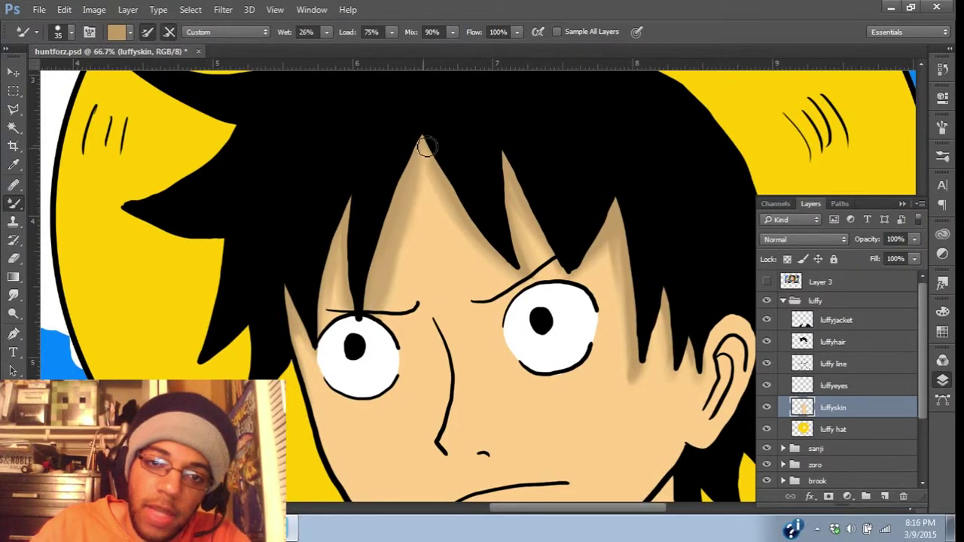
drag(588, 298, 479, 154)
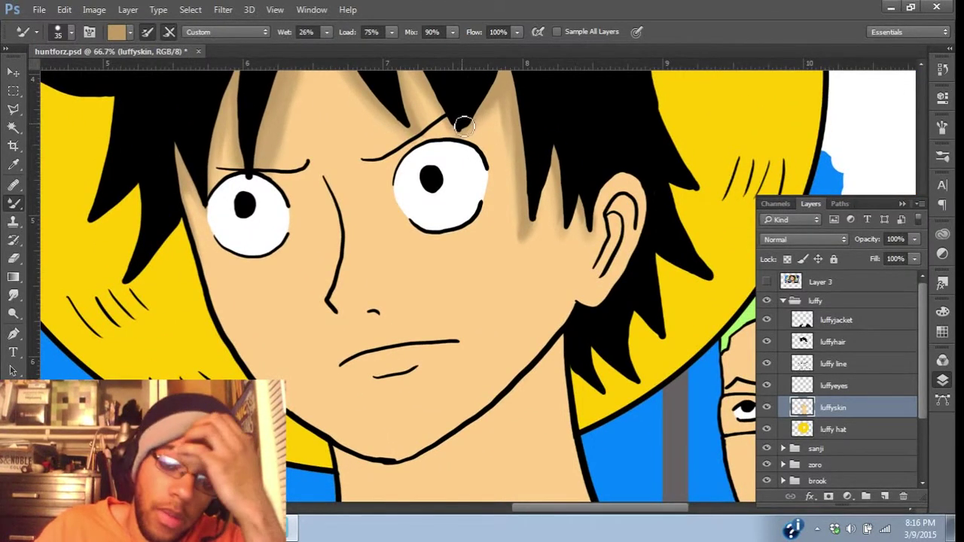
drag(471, 146, 492, 213)
key(ctrl+minus)
key(ctrl+minus)
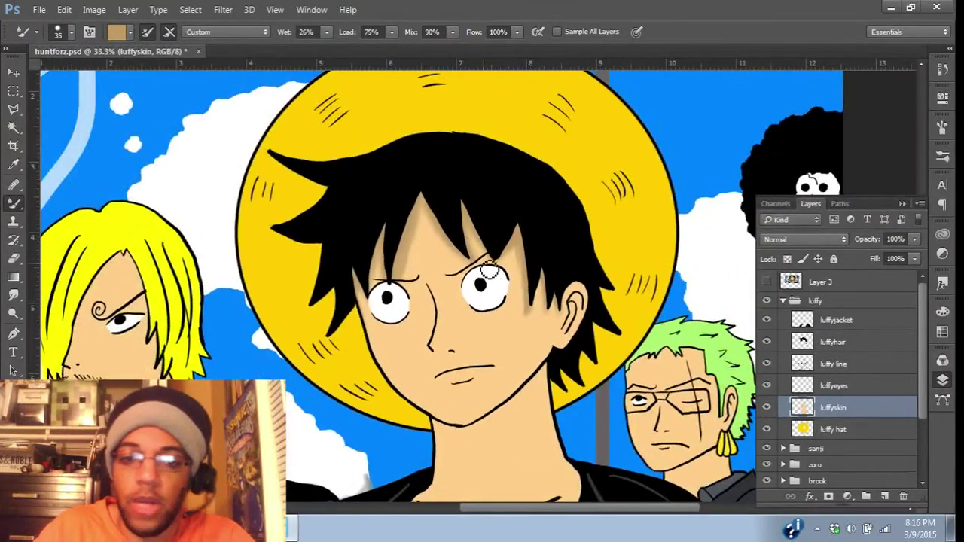
drag(490, 269, 472, 189)
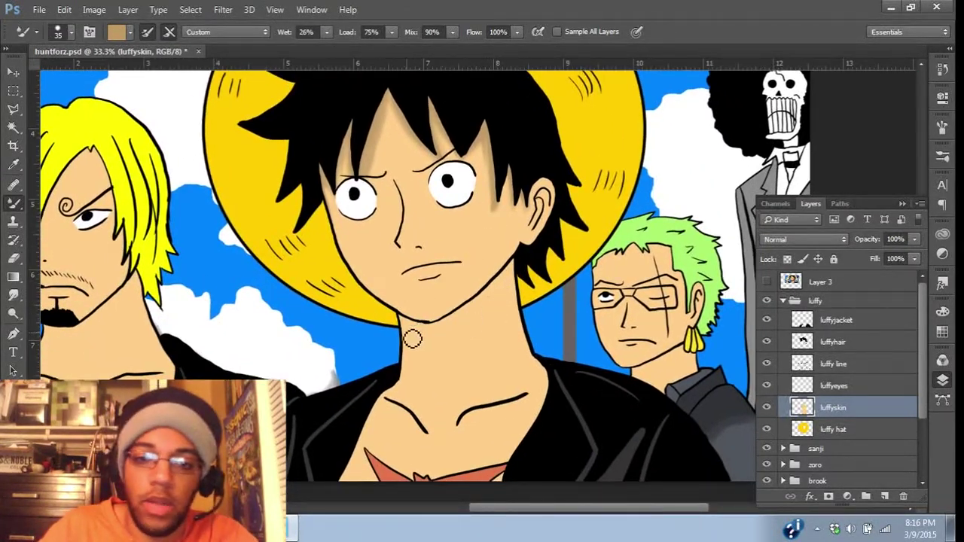
Step: Return to the regular Brush and paint a solid darker shadow on Luffy's neck beneath the chin and jaw
right_click(13, 203)
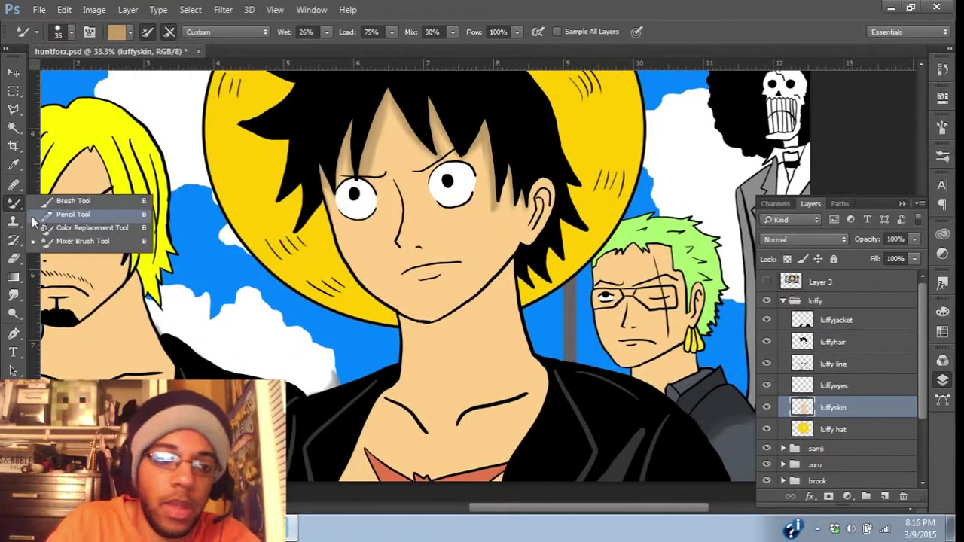
click(52, 199)
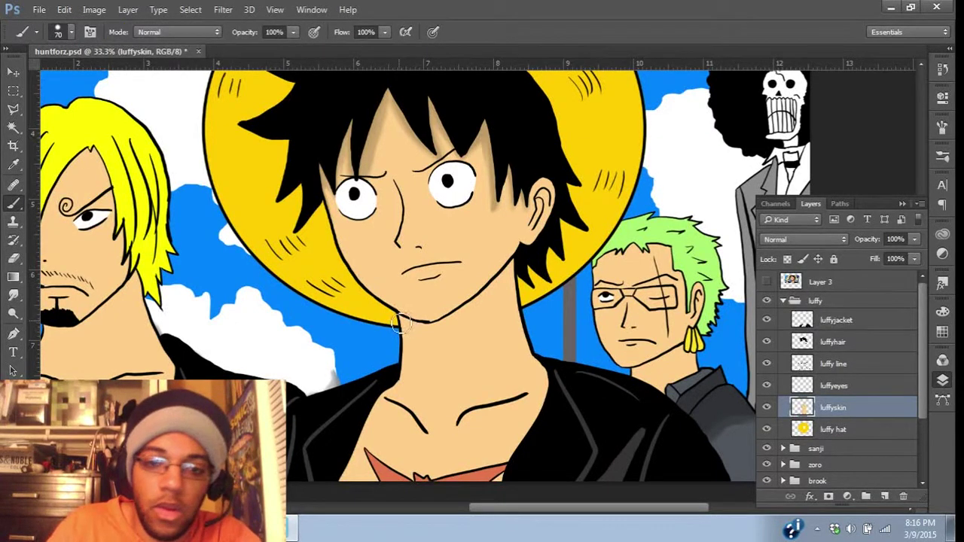
mouse_move(404, 323)
mouse_down()
mouse_move(424, 360)
mouse_move(442, 343)
mouse_move(457, 353)
mouse_move(433, 356)
mouse_move(496, 315)
mouse_move(516, 285)
mouse_move(514, 262)
mouse_move(473, 313)
mouse_up()
drag(507, 274, 458, 324)
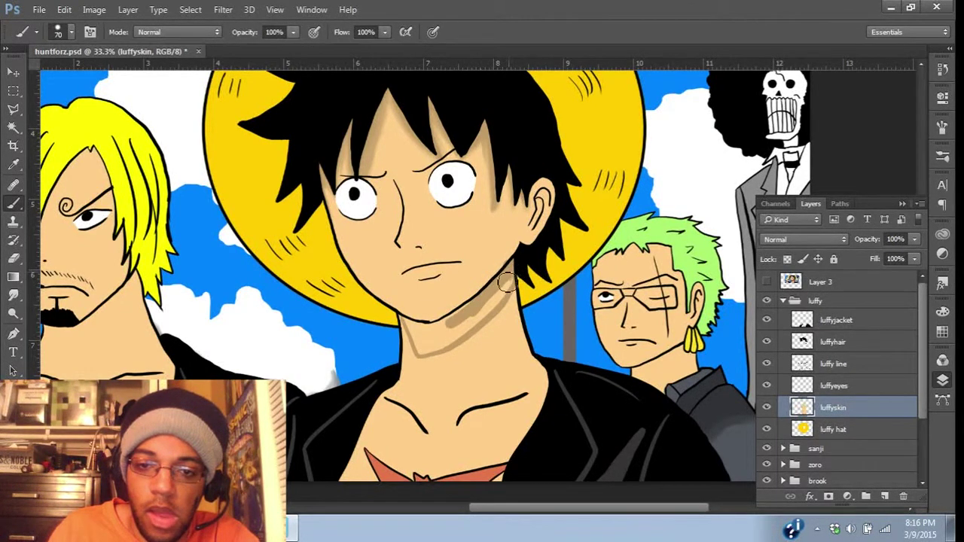
drag(504, 282, 459, 332)
mouse_move(499, 299)
mouse_down()
mouse_move(450, 335)
mouse_move(428, 339)
mouse_move(409, 323)
mouse_move(460, 319)
mouse_move(417, 341)
mouse_move(455, 345)
mouse_up()
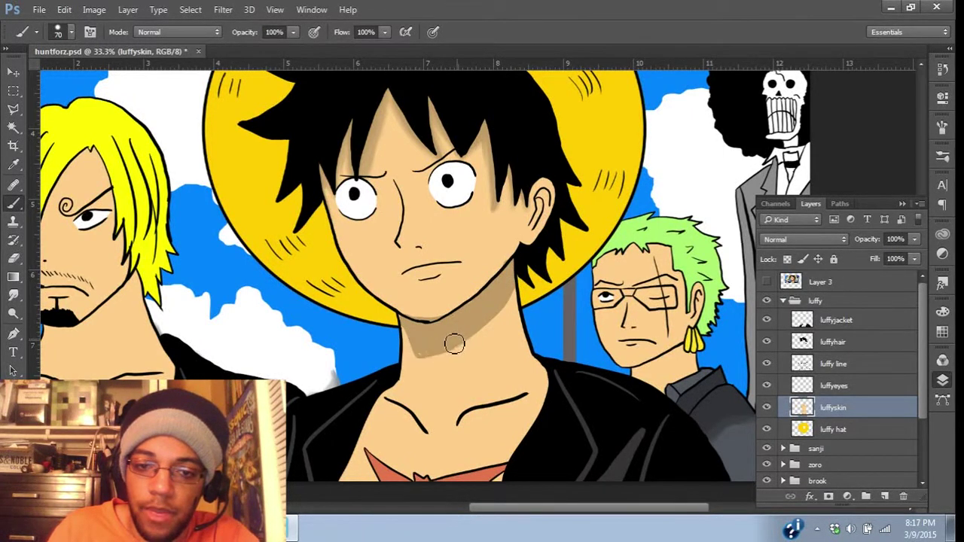
drag(407, 323, 417, 333)
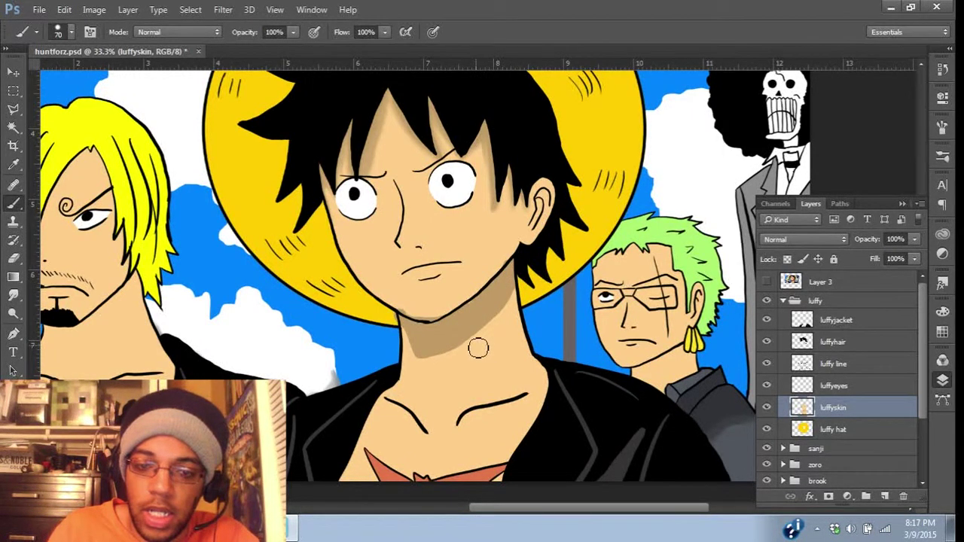
Step: Sample Luffy's base skin colour and paint over the neck shading that spilled onto the chin and jaw
key(ctrl+plus)
key(ctrl+plus)
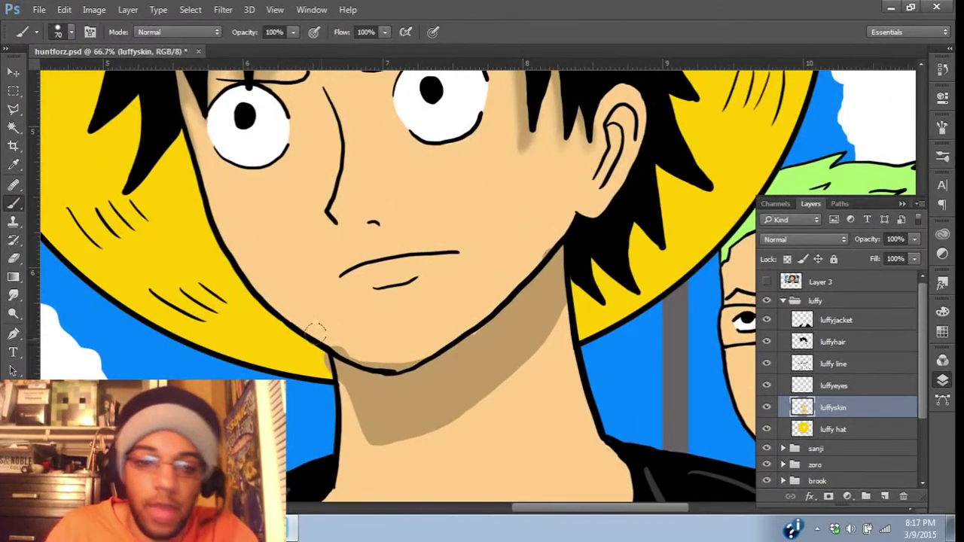
key(e)
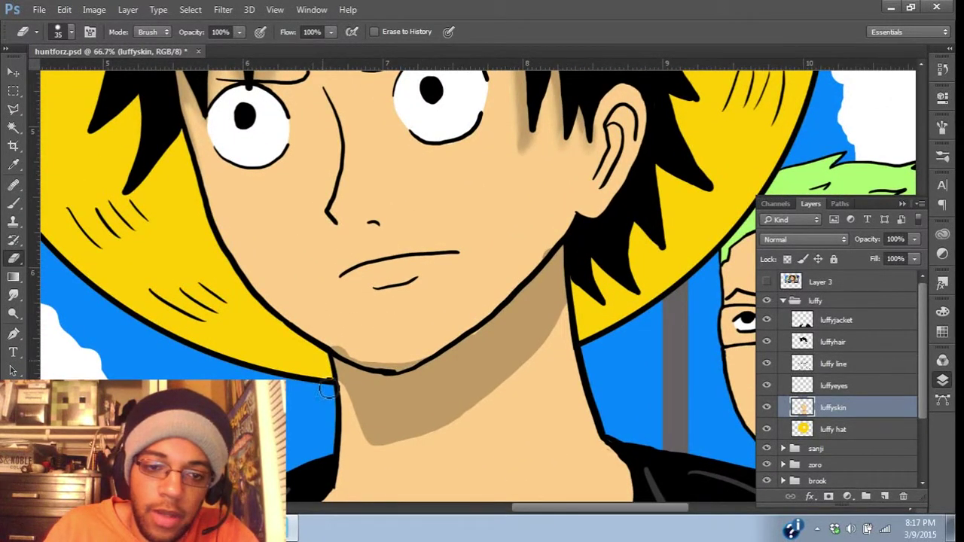
key(i)
key(e)
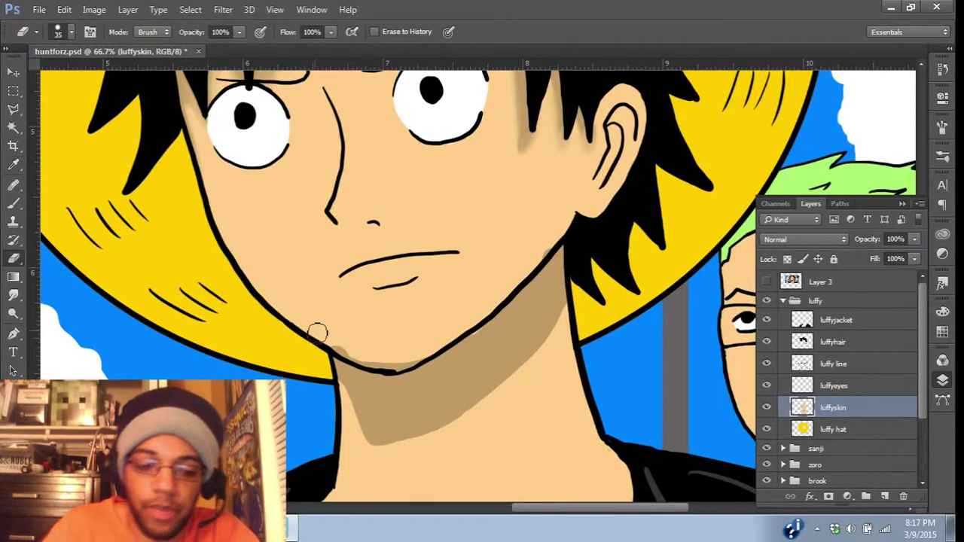
key(b)
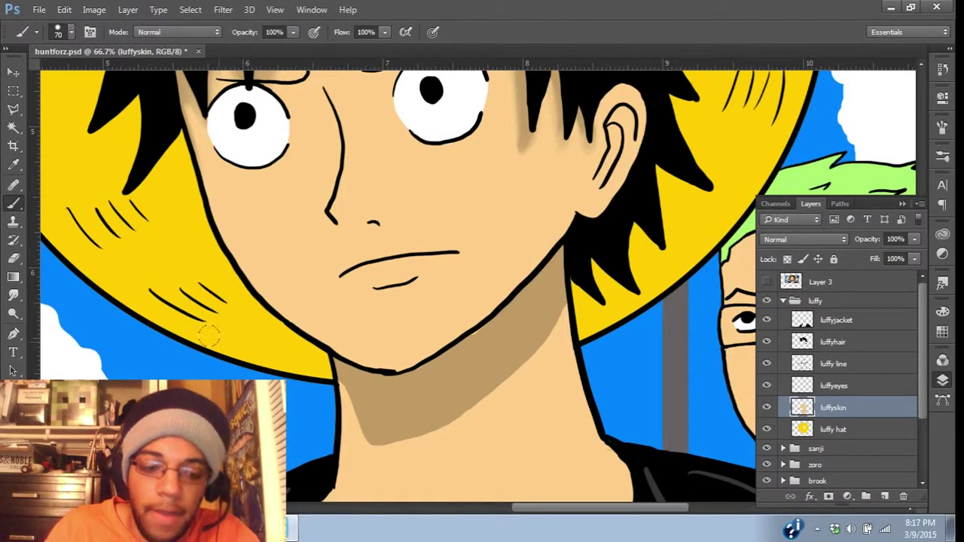
Step: Blend the lower and side edges of Luffy's neck shadow into the base skin with the Mixer Brush
right_click(15, 204)
click(83, 241)
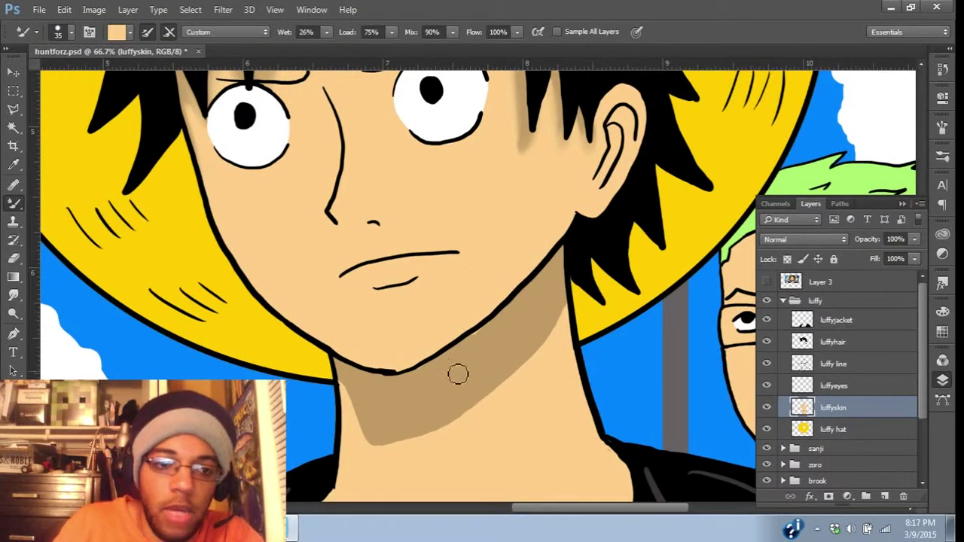
mouse_move(344, 392)
mouse_down()
mouse_move(366, 448)
mouse_move(346, 395)
mouse_move(371, 447)
mouse_move(388, 452)
mouse_move(428, 439)
mouse_move(480, 402)
mouse_move(464, 420)
mouse_move(381, 450)
mouse_up()
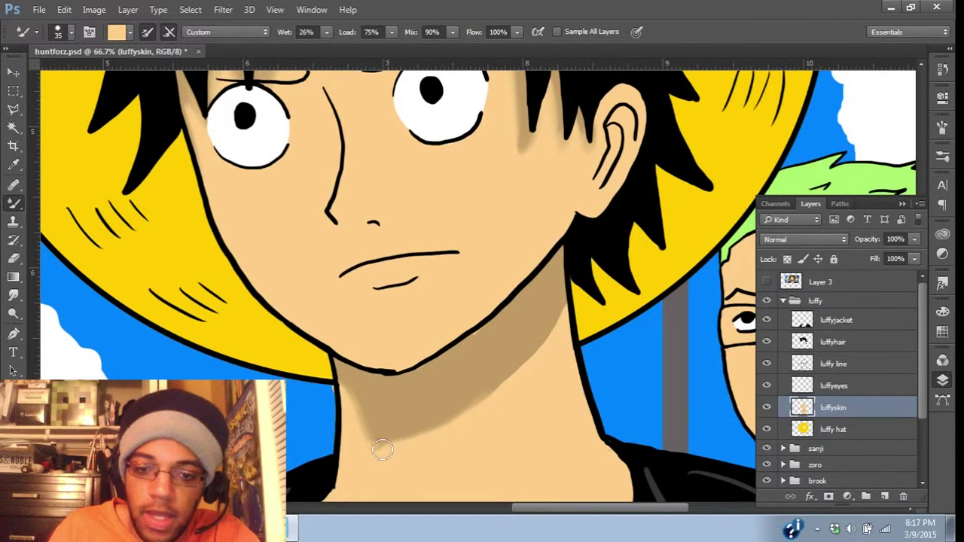
mouse_move(477, 410)
mouse_down()
mouse_move(567, 305)
mouse_move(481, 399)
mouse_move(422, 435)
mouse_move(493, 394)
mouse_move(563, 315)
mouse_move(444, 425)
mouse_move(368, 439)
mouse_up()
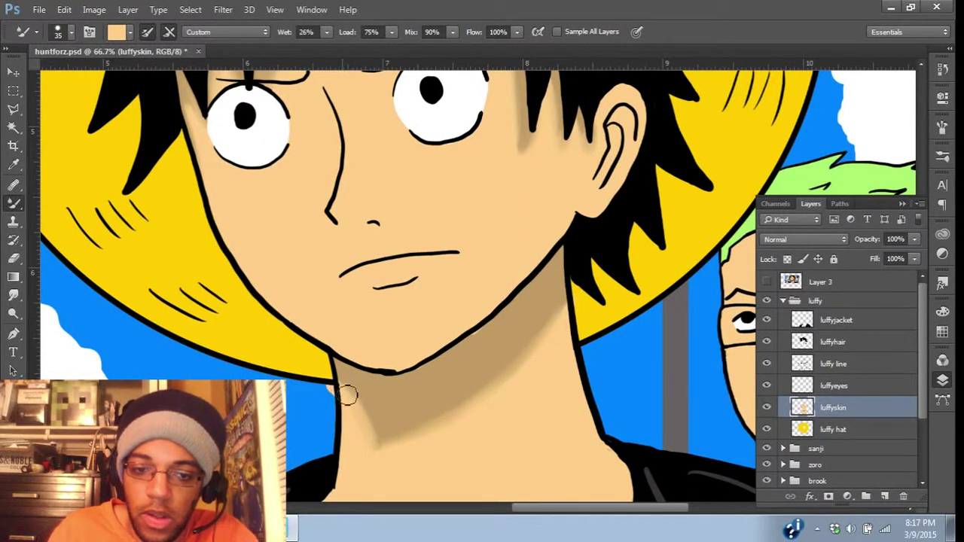
mouse_move(347, 395)
mouse_down()
mouse_move(377, 441)
mouse_move(428, 433)
mouse_move(372, 444)
mouse_move(433, 436)
mouse_move(489, 397)
mouse_up()
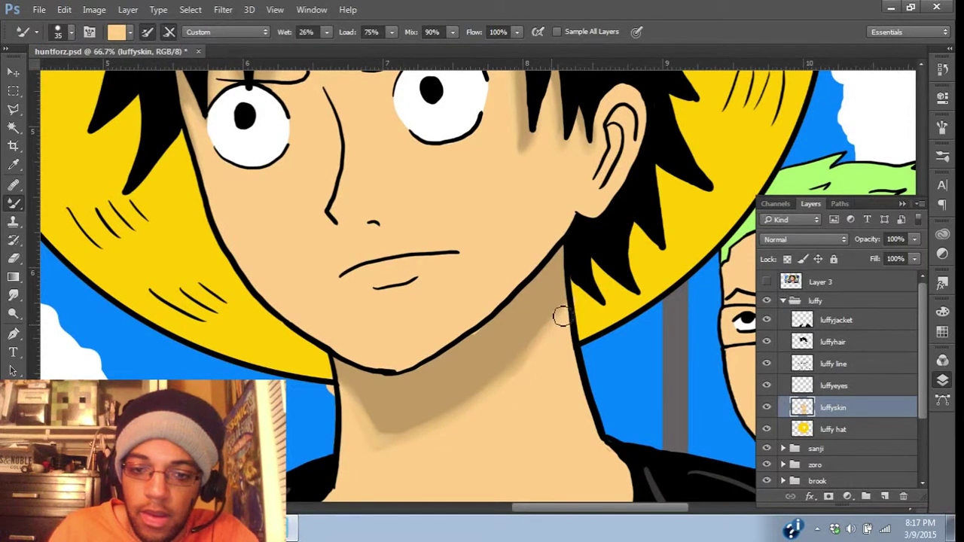
mouse_move(545, 332)
mouse_down()
mouse_move(454, 420)
mouse_move(399, 438)
mouse_move(516, 363)
mouse_up()
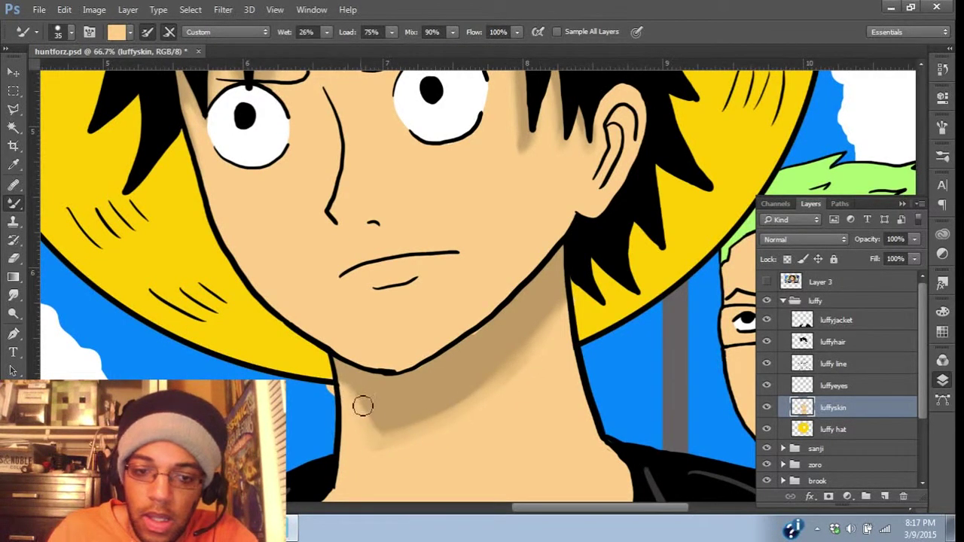
mouse_move(363, 406)
mouse_down()
mouse_move(369, 429)
mouse_move(352, 384)
mouse_move(370, 421)
mouse_move(405, 420)
mouse_up()
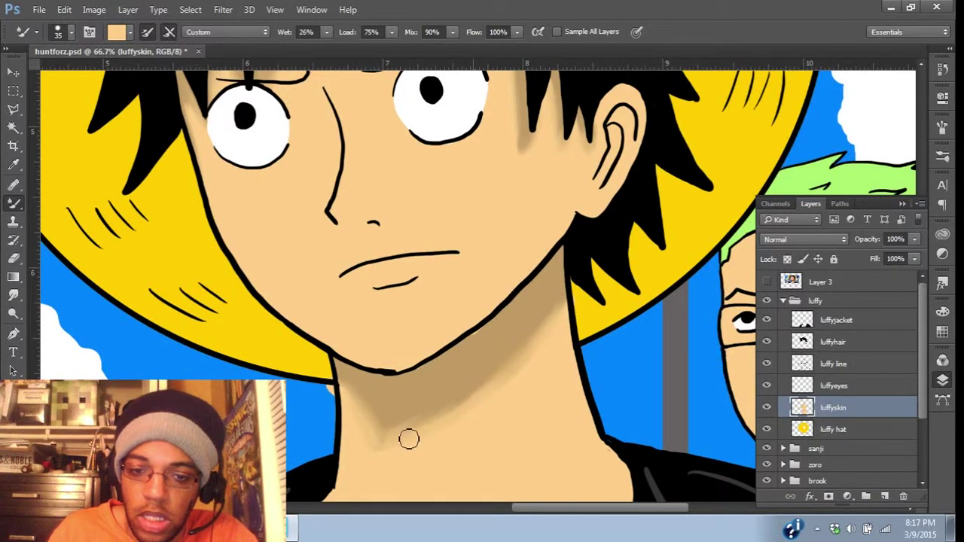
mouse_move(491, 371)
mouse_down()
mouse_move(456, 413)
mouse_move(515, 351)
mouse_move(457, 400)
mouse_move(546, 326)
mouse_move(490, 388)
mouse_move(478, 373)
mouse_move(527, 321)
mouse_move(485, 380)
mouse_up()
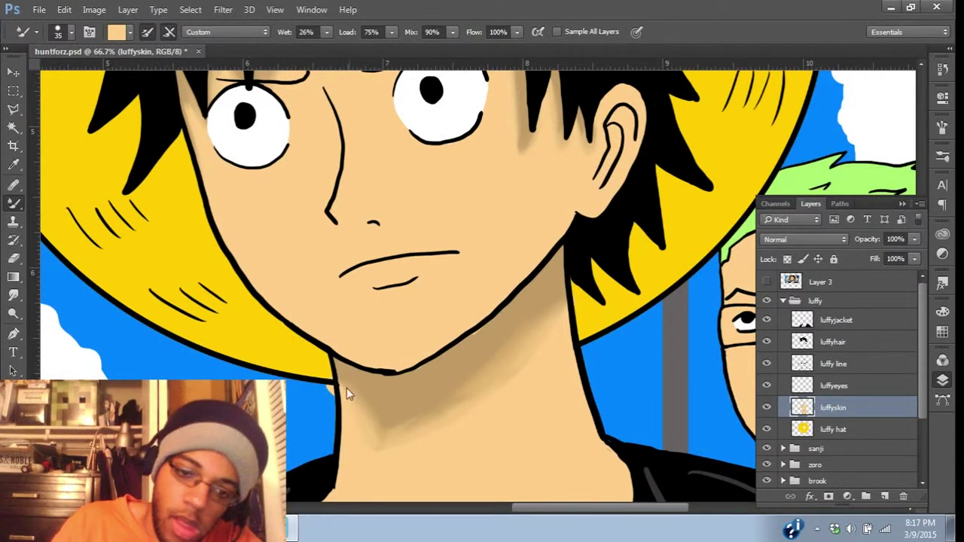
drag(504, 375, 496, 344)
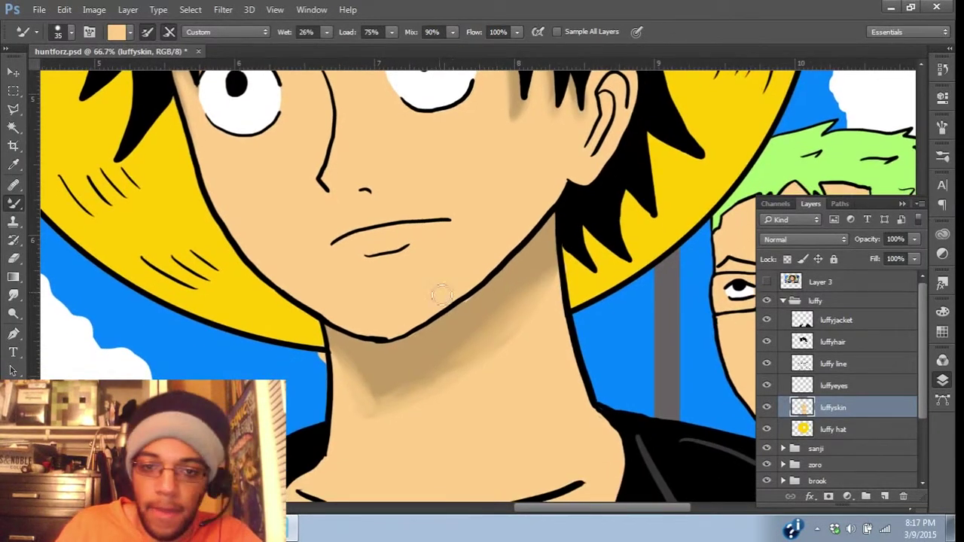
mouse_move(464, 301)
mouse_down()
mouse_move(475, 309)
mouse_move(460, 306)
mouse_move(488, 291)
mouse_move(456, 309)
mouse_up()
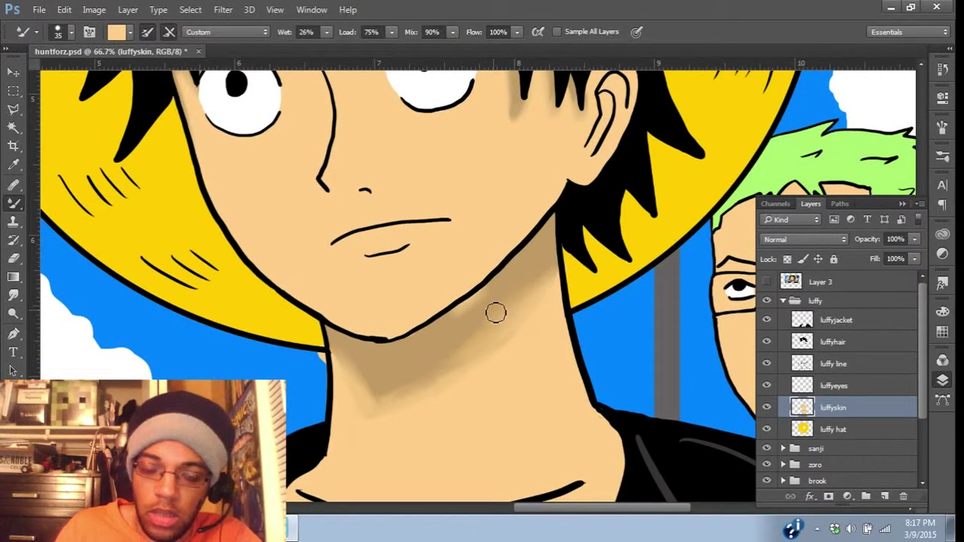
Step: Sample the dark neck shade, smooth the shadow beneath Luffy's chin with the Mixer Brush, and switch to the Eraser for overspill
key(i)
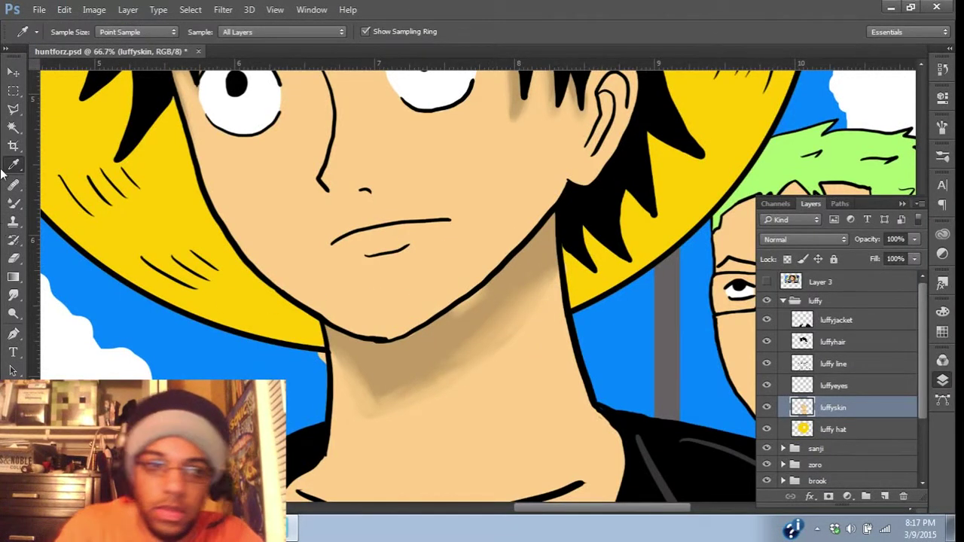
drag(13, 204, 49, 201)
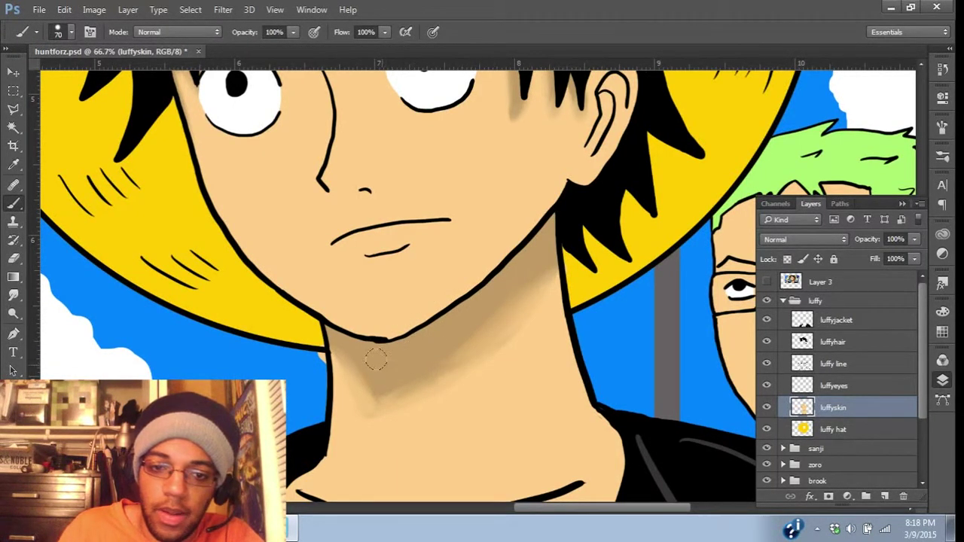
scroll(372, 360, down, 3)
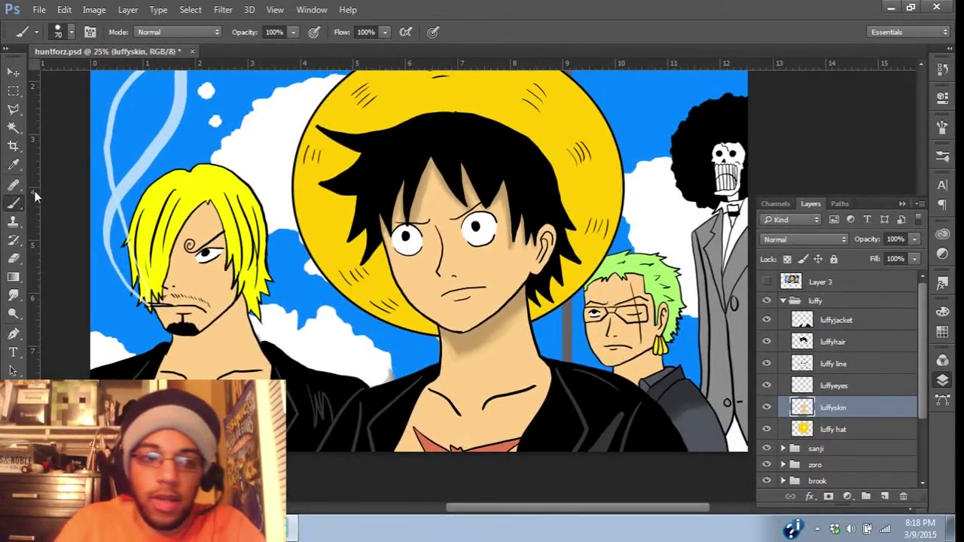
right_click(17, 207)
click(105, 245)
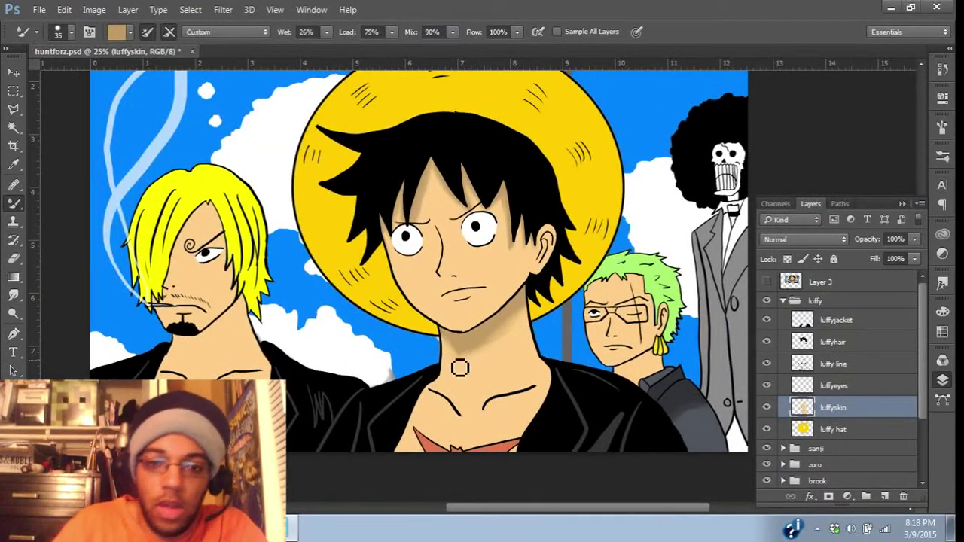
key(Tab)
key(Tab)
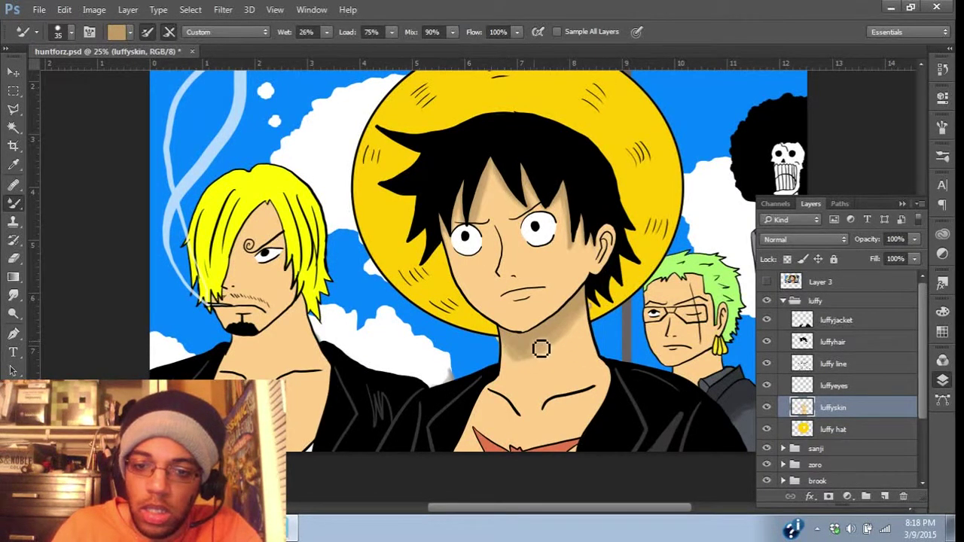
key(e)
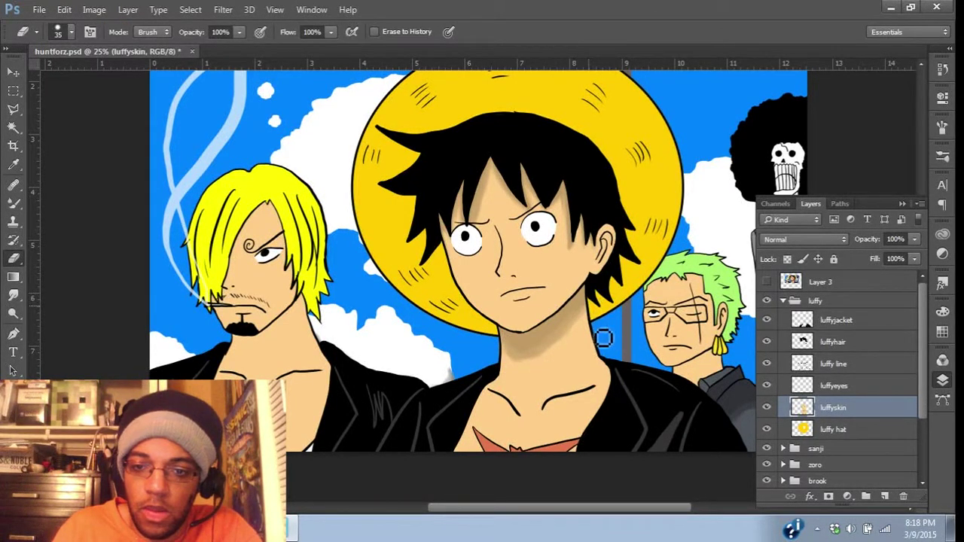
Step: Temporarily show the Layer 3 reference image to compare its shading with the drawing, and hide it again
scroll(617, 345, up, 2)
drag(644, 296, 615, 266)
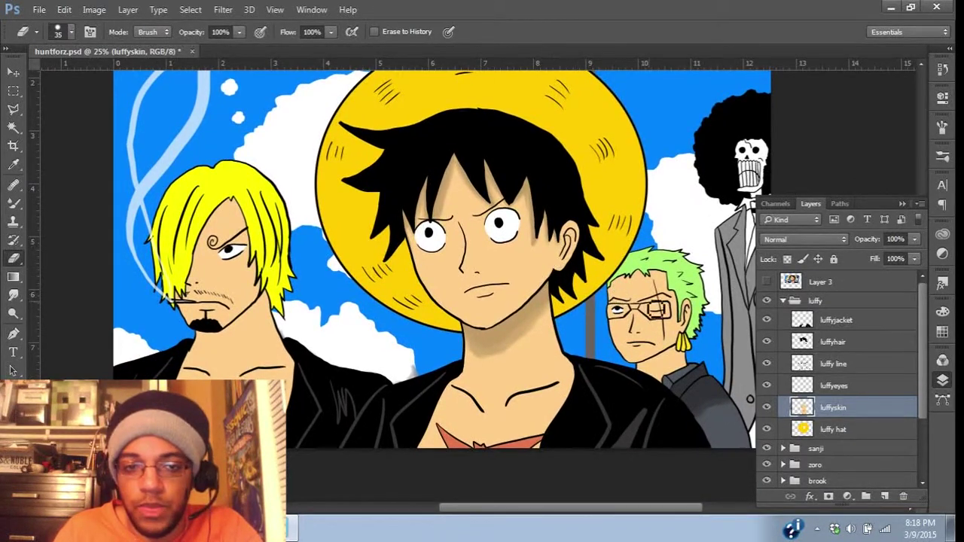
click(766, 282)
drag(642, 230, 658, 272)
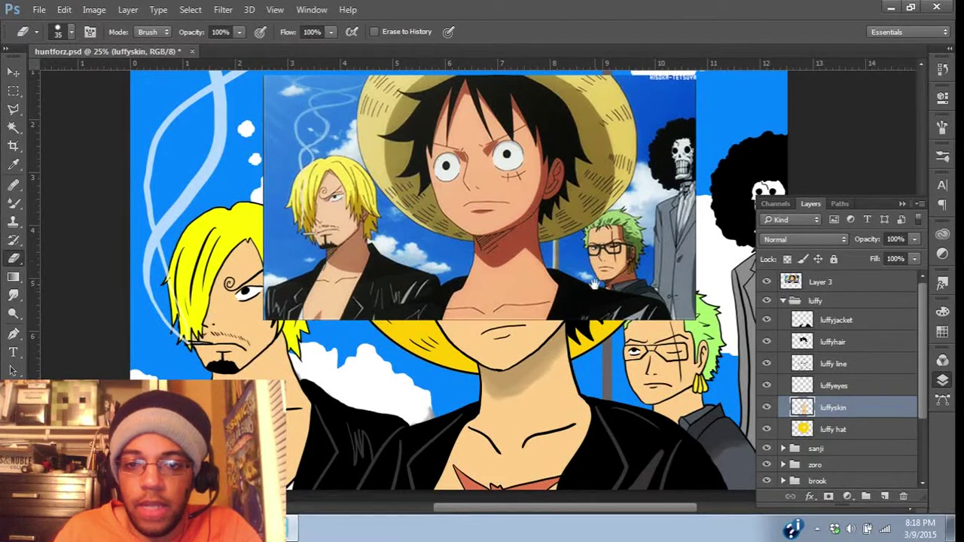
drag(616, 272, 595, 265)
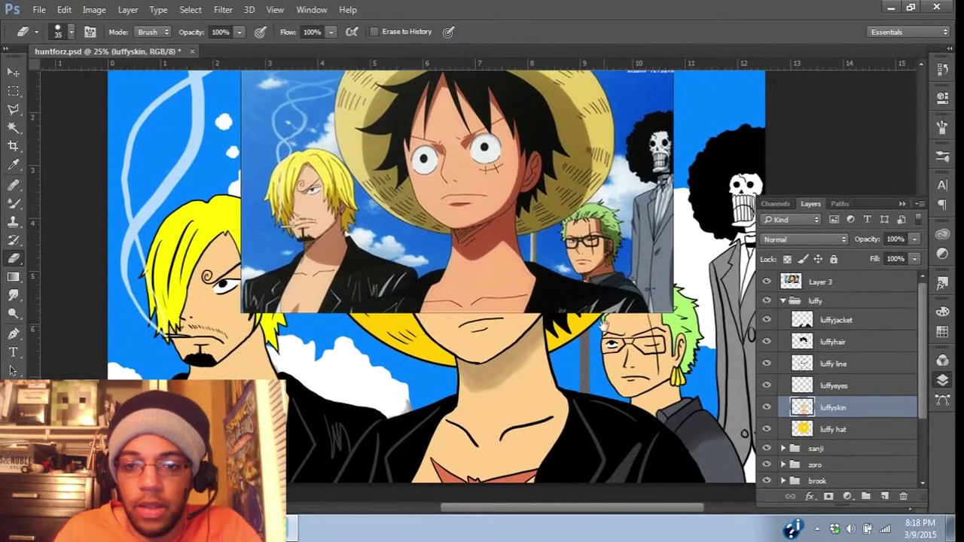
click(767, 281)
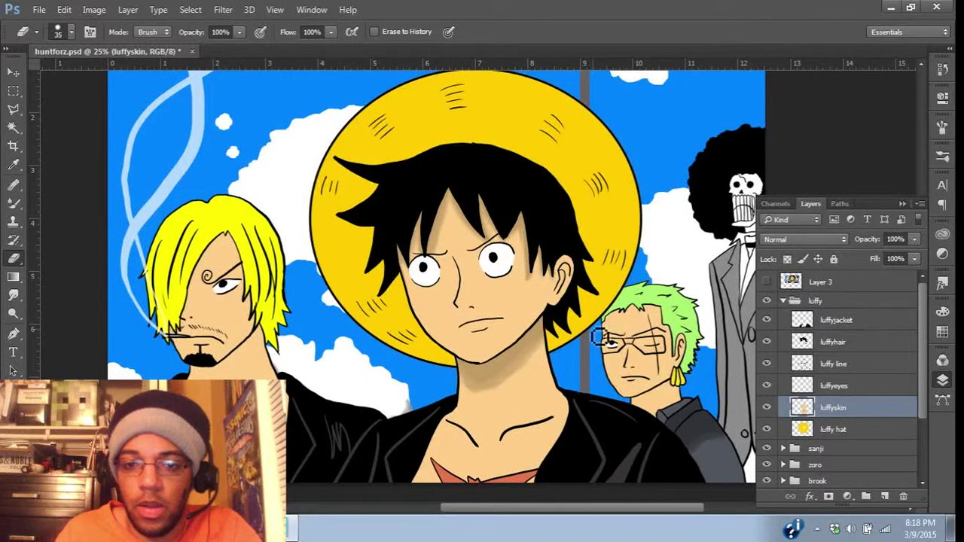
Step: Paint darker shading down the ear-side edge of Luffy's neck with the regular Brush, checking the reference, and erase any overspill
right_click(15, 205)
click(75, 199)
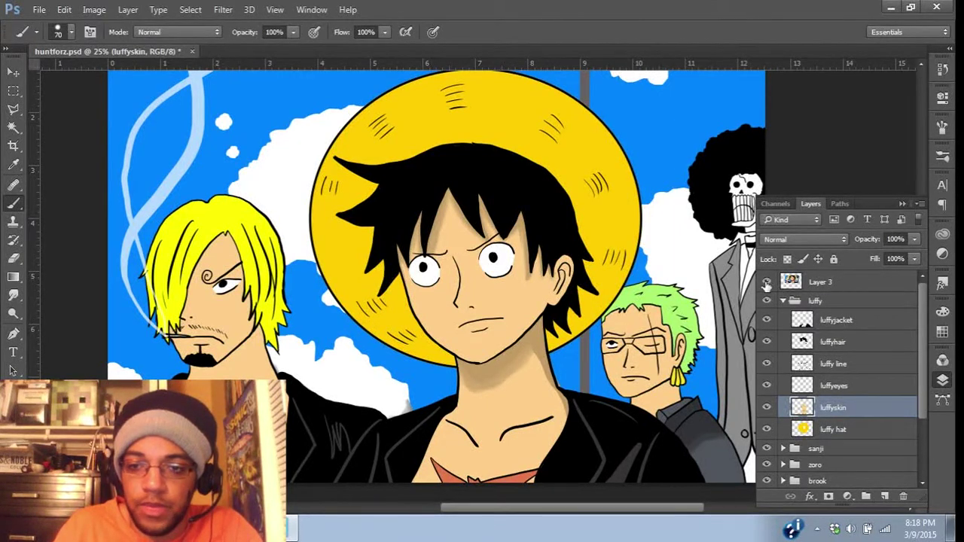
click(767, 282)
click(766, 283)
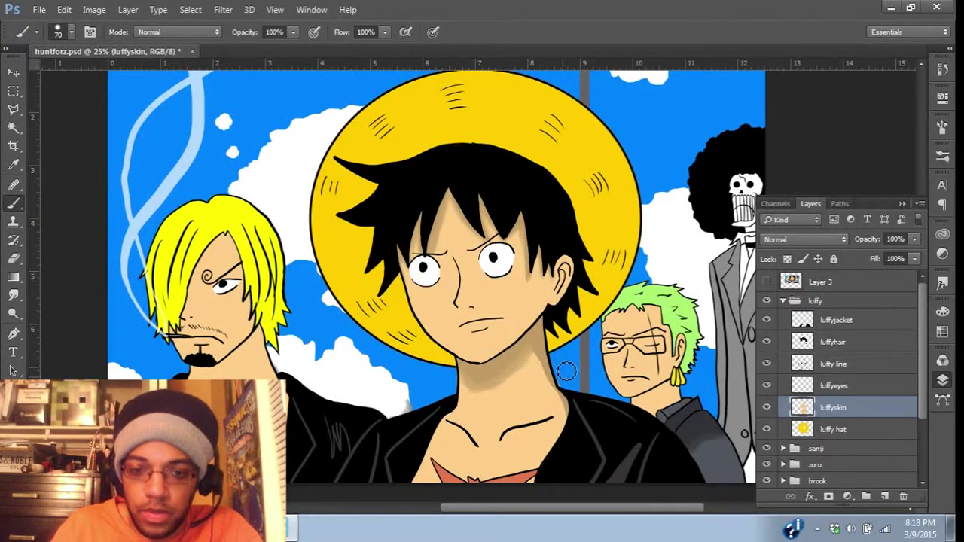
key(e)
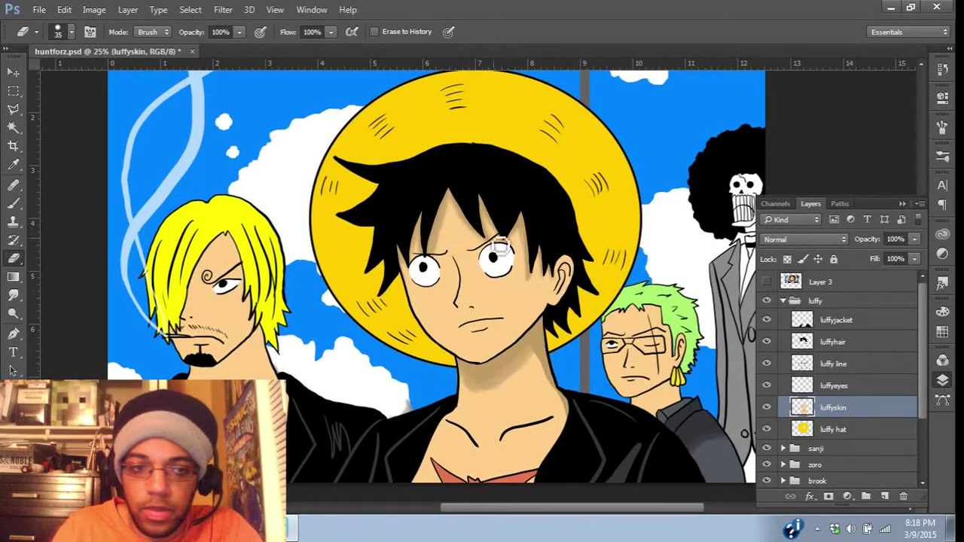
key(b)
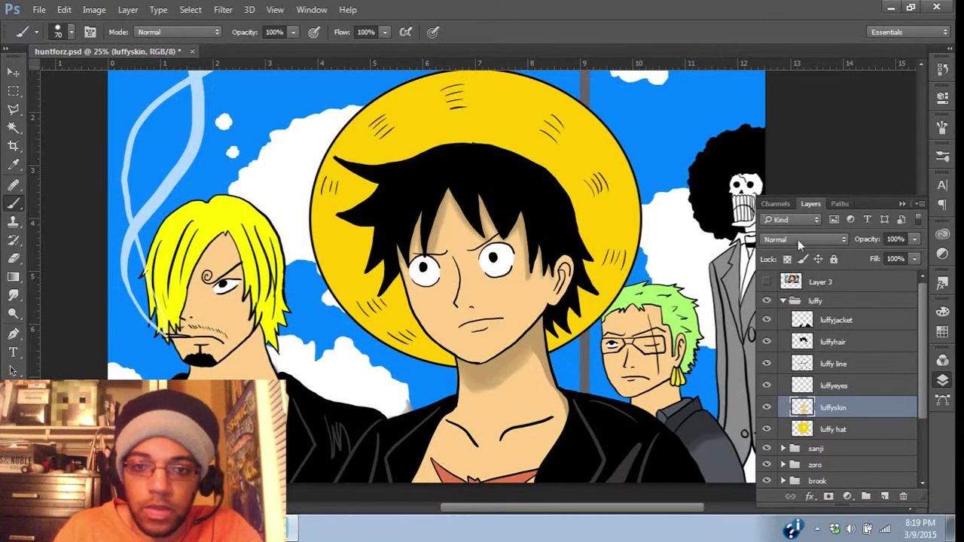
Step: Check the Layer 3 reference and paint darker skin shading over Luffy's ear and along the adjacent cheek and jaw
click(766, 281)
click(767, 282)
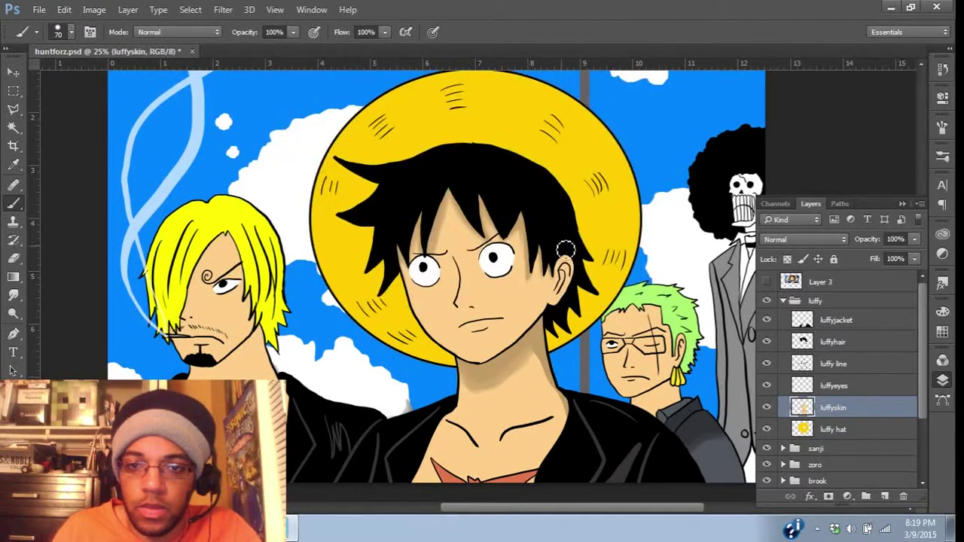
mouse_move(551, 273)
mouse_down()
mouse_move(514, 348)
mouse_move(549, 313)
mouse_move(570, 263)
mouse_up()
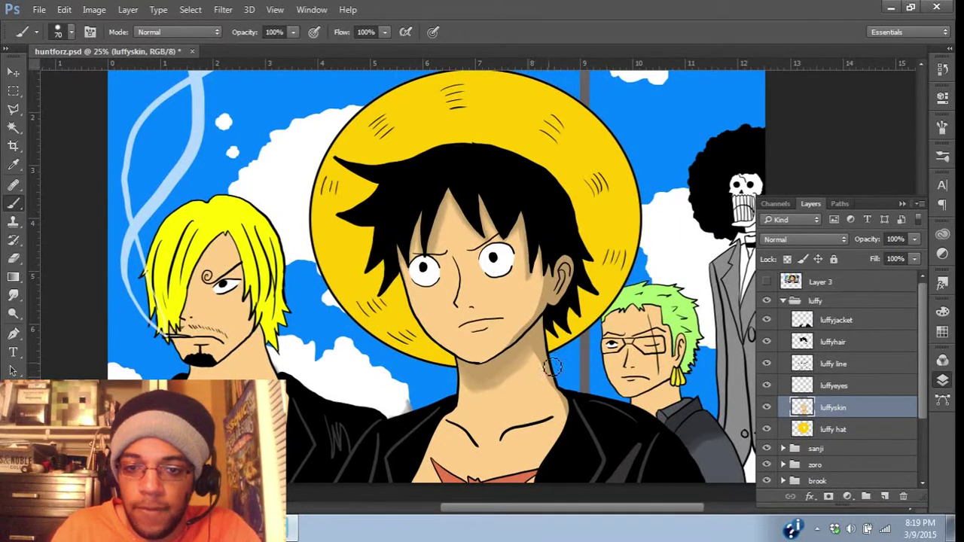
drag(571, 350, 570, 338)
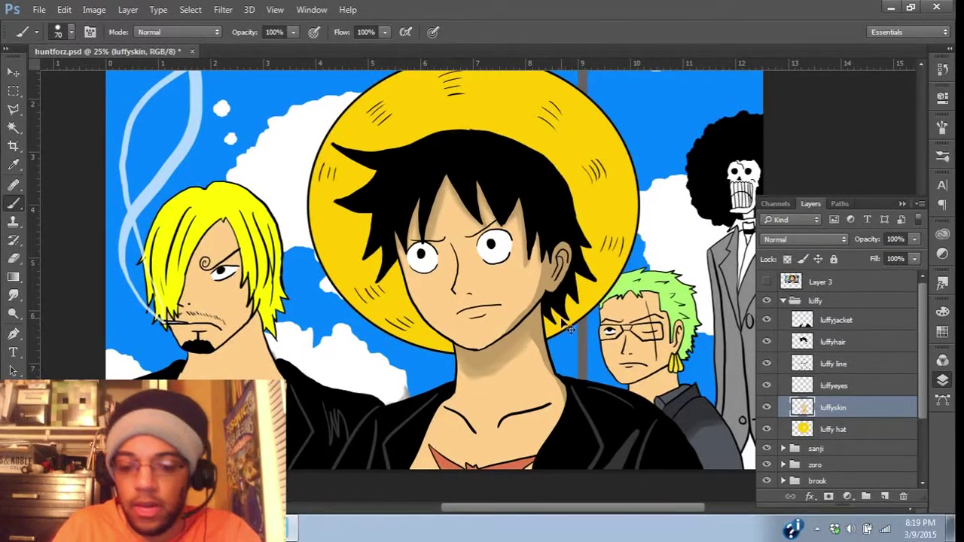
Step: Blend the cheek and jaw shading below Luffy's ear into the base skin with the Mixer Brush
key(ctrl+plus)
key(ctrl+plus)
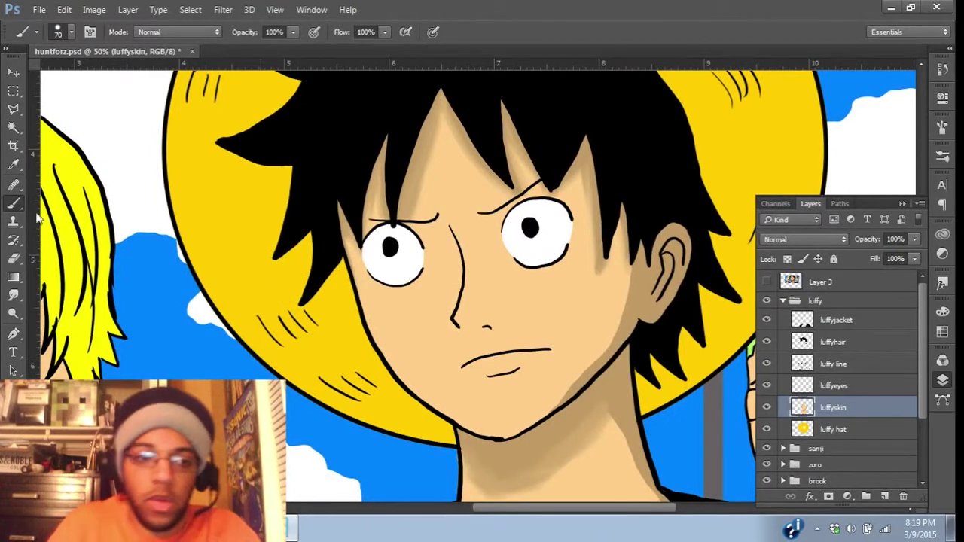
right_click(14, 203)
click(61, 241)
drag(486, 310, 429, 240)
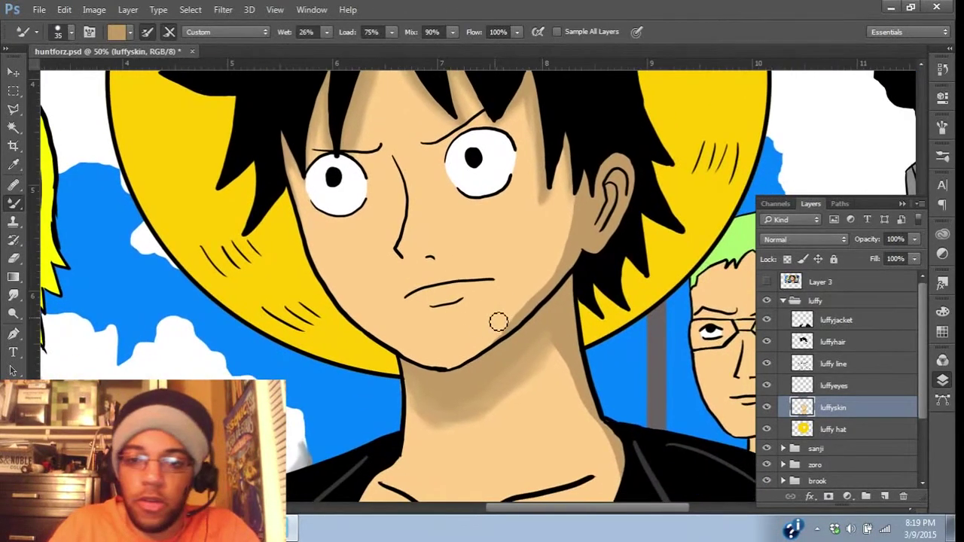
mouse_move(499, 346)
mouse_down()
mouse_move(550, 294)
mouse_move(497, 345)
mouse_move(575, 247)
mouse_move(580, 194)
mouse_move(563, 263)
mouse_move(558, 269)
mouse_move(579, 201)
mouse_move(510, 333)
mouse_move(577, 195)
mouse_move(498, 360)
mouse_move(529, 308)
mouse_move(489, 359)
mouse_up()
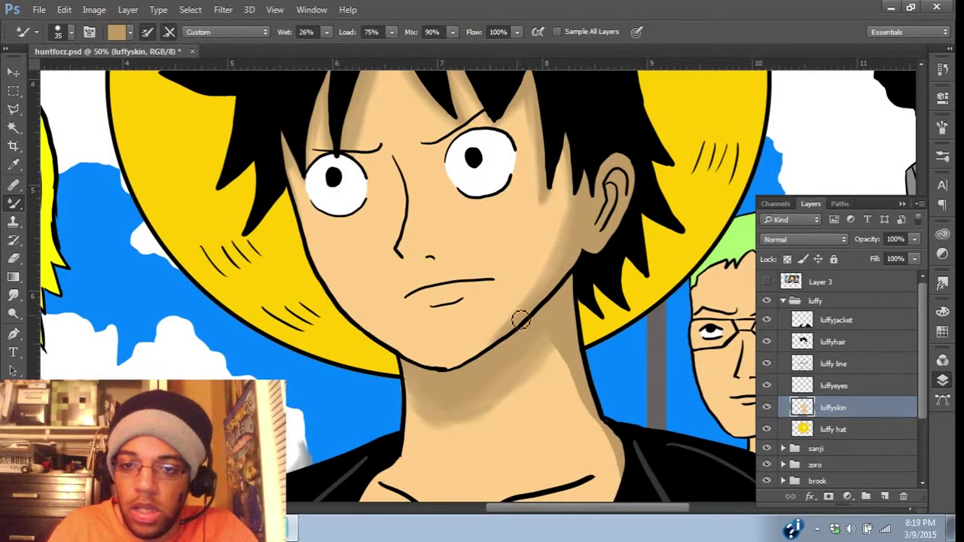
Step: Blend the shading down the ear-side edge of Luffy's neck to the collar and erase colour outside the neck outline
mouse_move(522, 320)
mouse_down()
mouse_move(485, 363)
mouse_move(566, 363)
mouse_move(552, 373)
mouse_move(564, 358)
mouse_move(555, 342)
mouse_move(591, 407)
mouse_up()
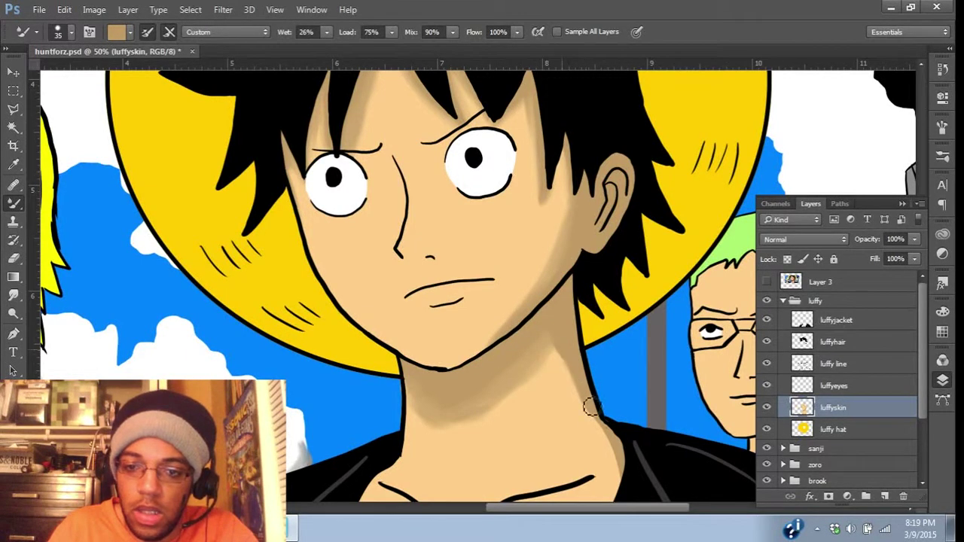
drag(572, 361, 624, 479)
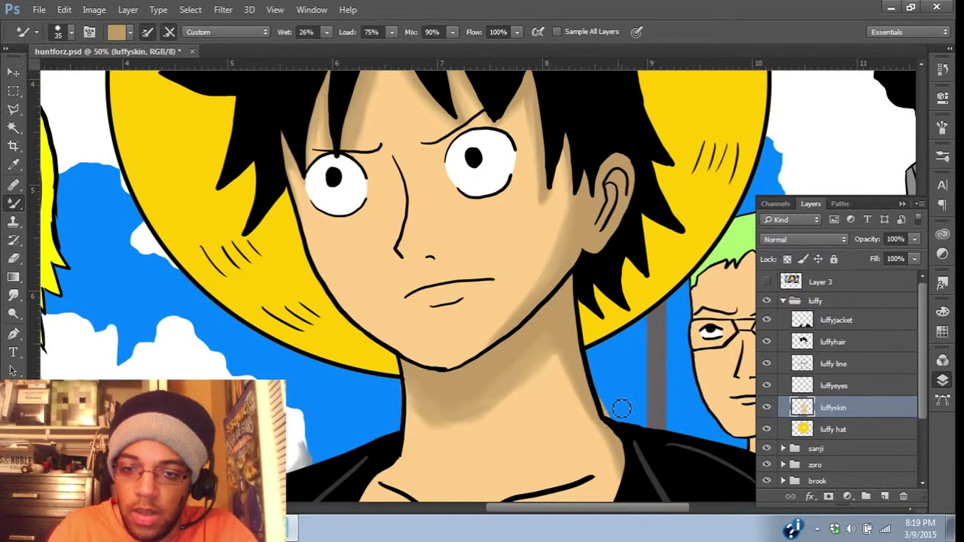
key(e)
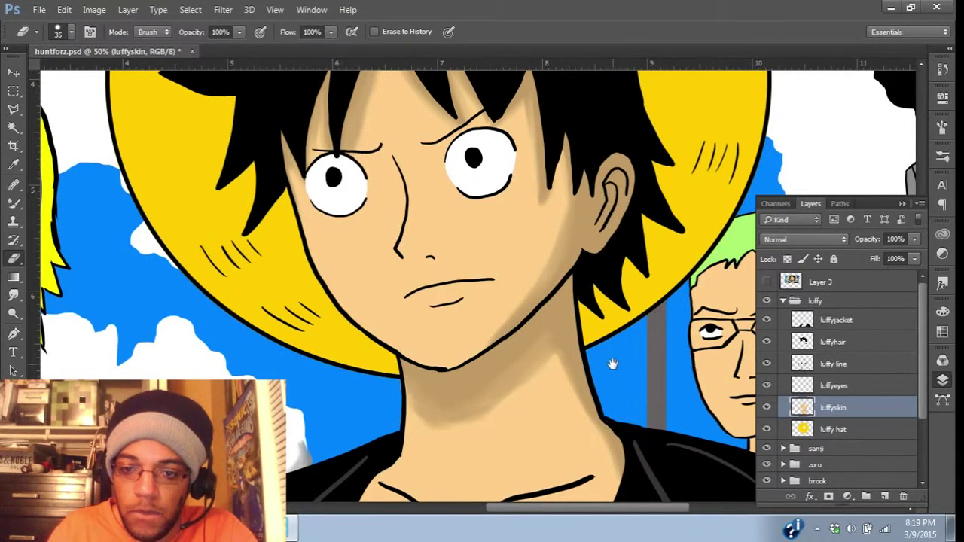
drag(613, 365, 615, 388)
key(ctrl+minus)
key(ctrl+minus)
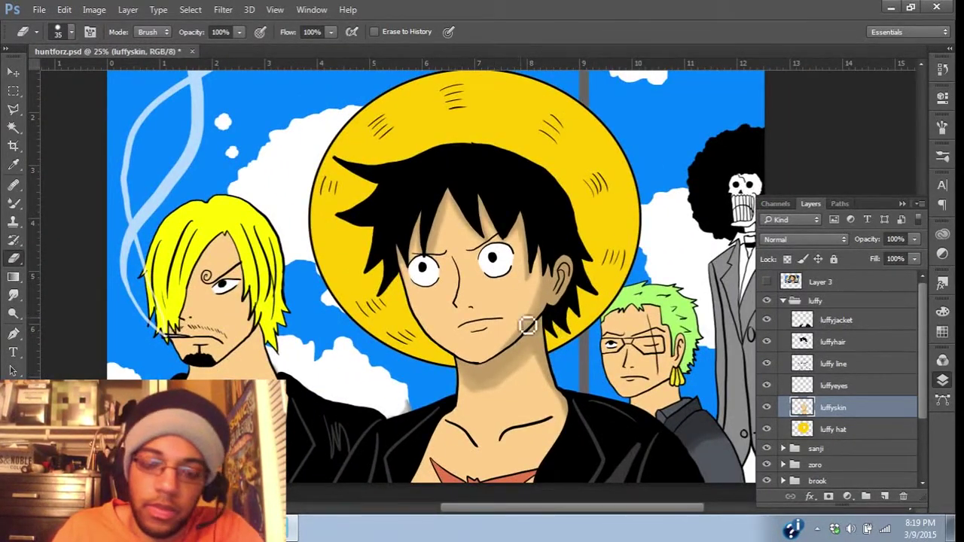
Step: Return to the Mixer Brush and switch to the web browser to view the original reference image
click(12, 203)
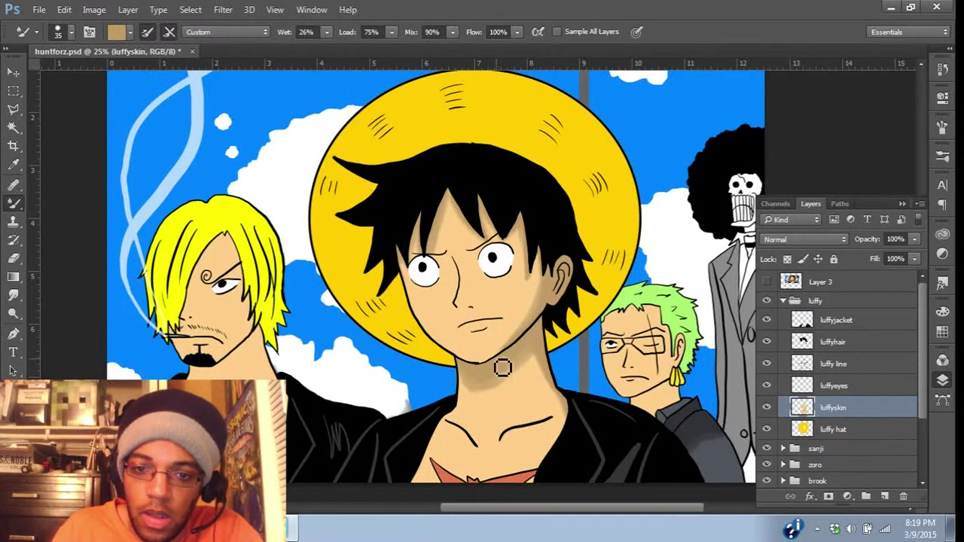
click(268, 528)
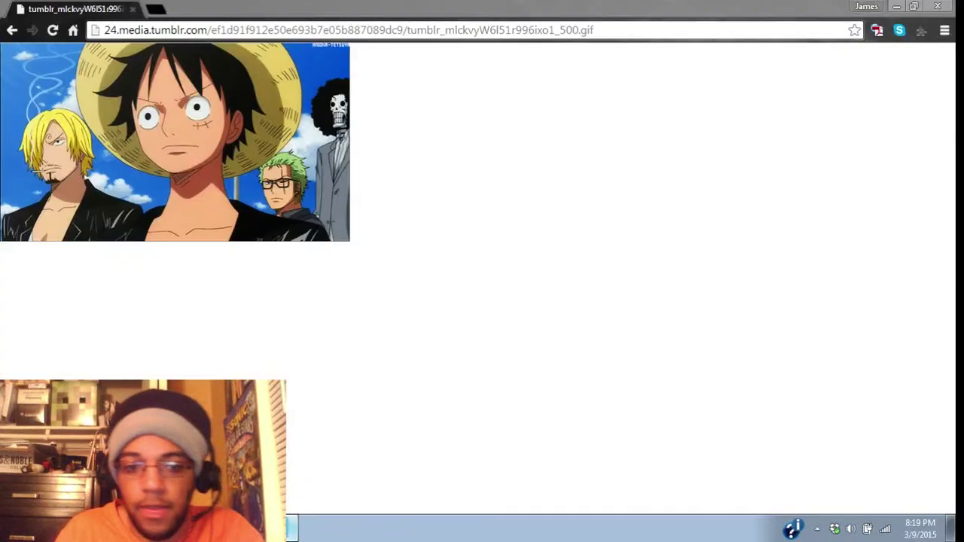
Step: Switch back to Photoshop and compare the painted artwork with the Layer 3 reference, leaving the reference hidden
click(288, 533)
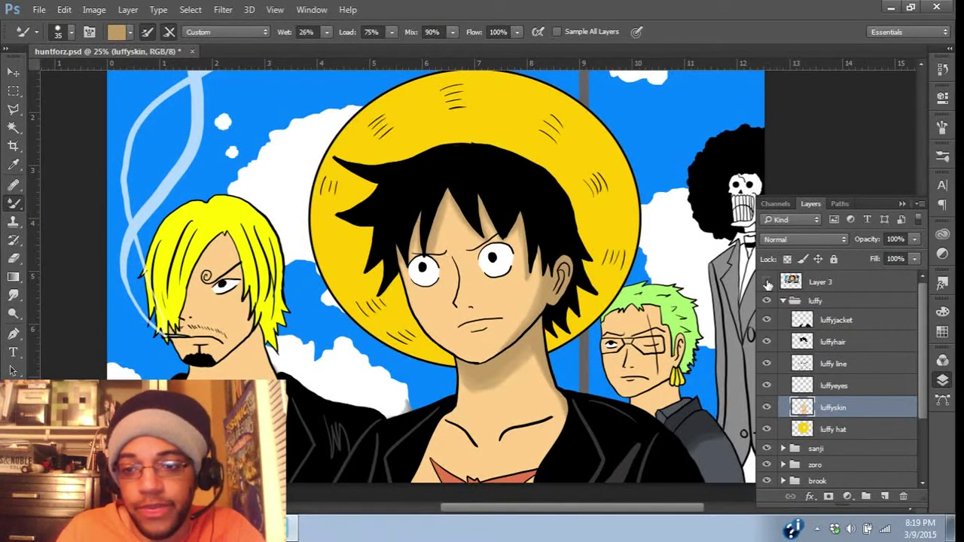
click(767, 281)
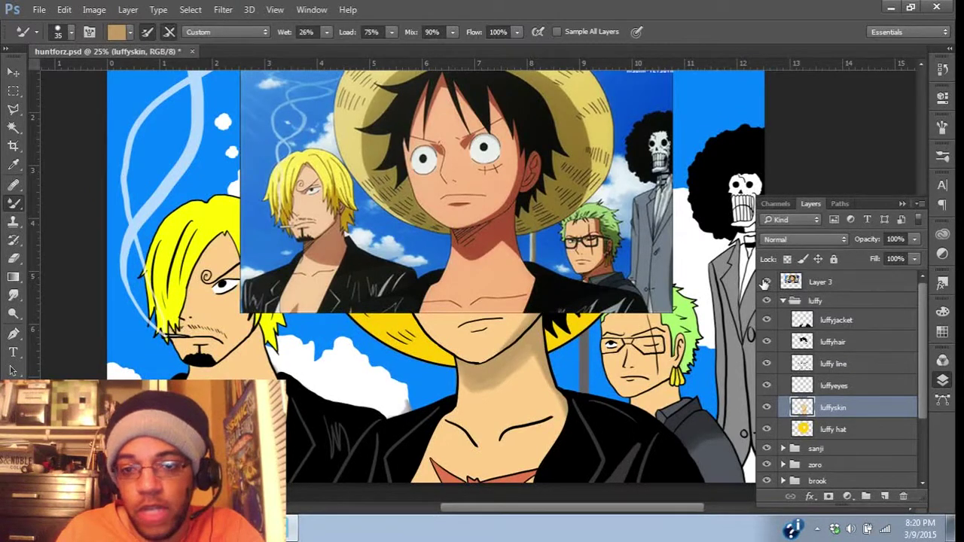
click(768, 281)
drag(696, 267, 705, 296)
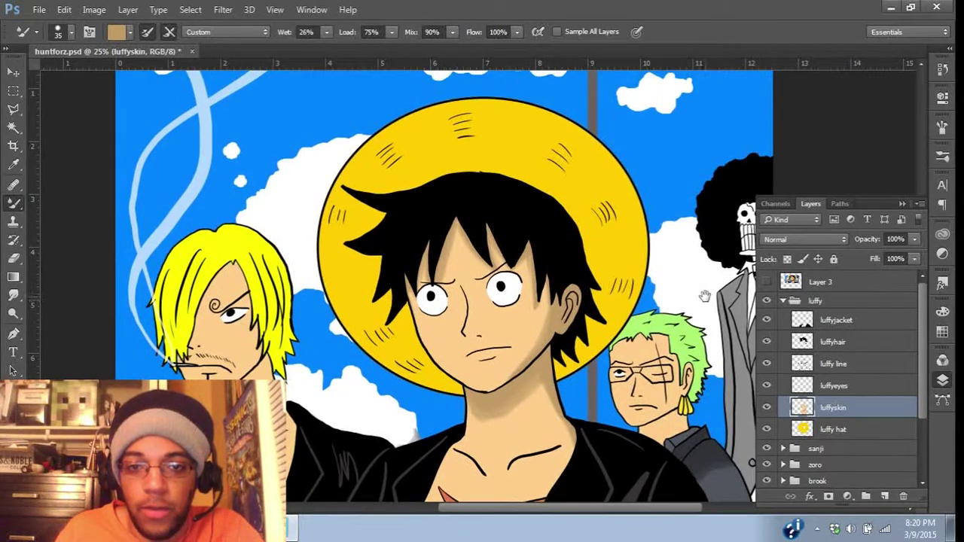
click(768, 282)
click(767, 282)
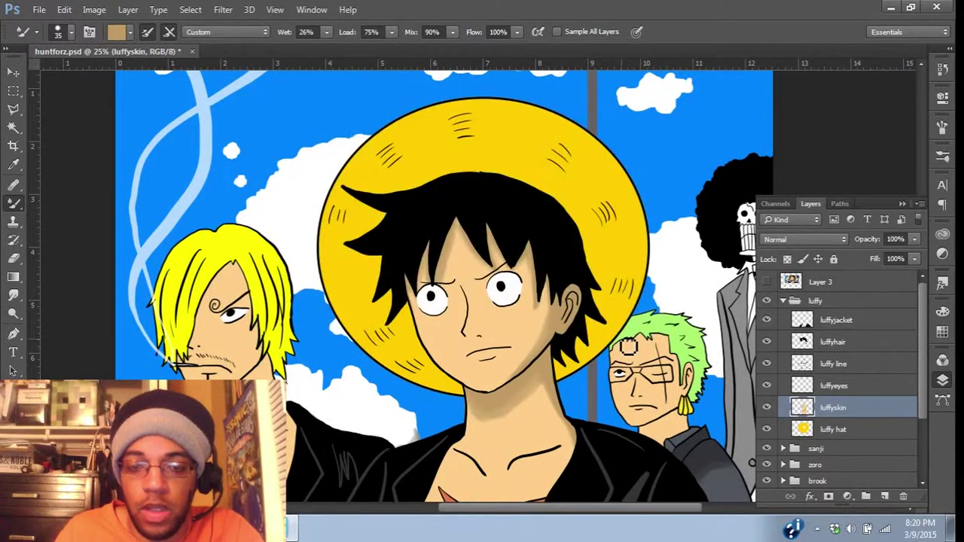
Step: On the luffy hat layer, choose a darker yellow and paint a shadow band on the hat around Luffy's hair with the 70 px Brush
click(831, 429)
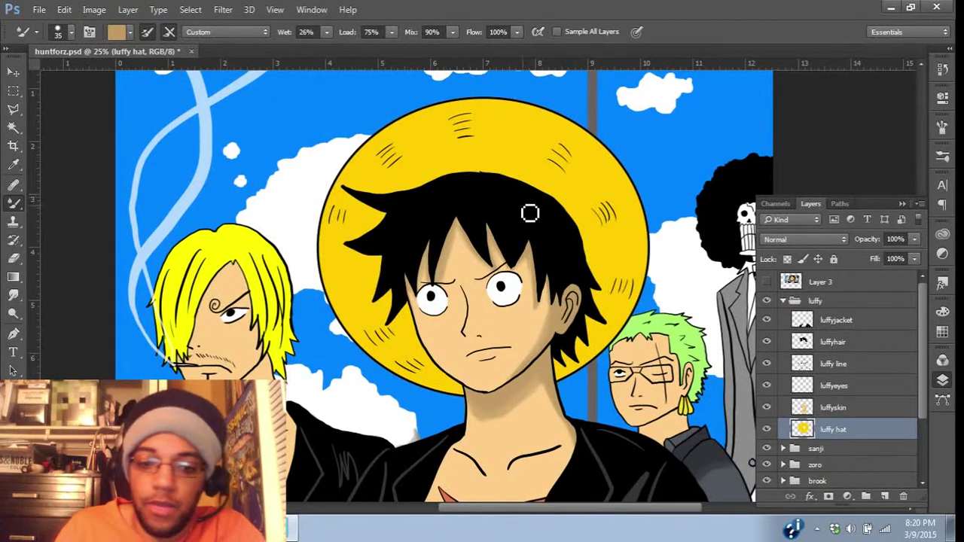
key(i)
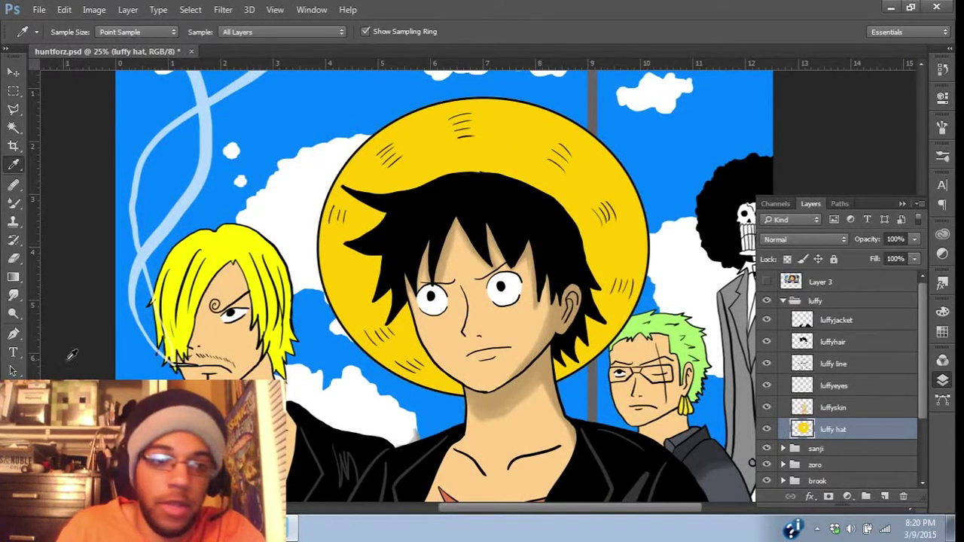
click(11, 450)
drag(315, 153, 312, 148)
click(444, 101)
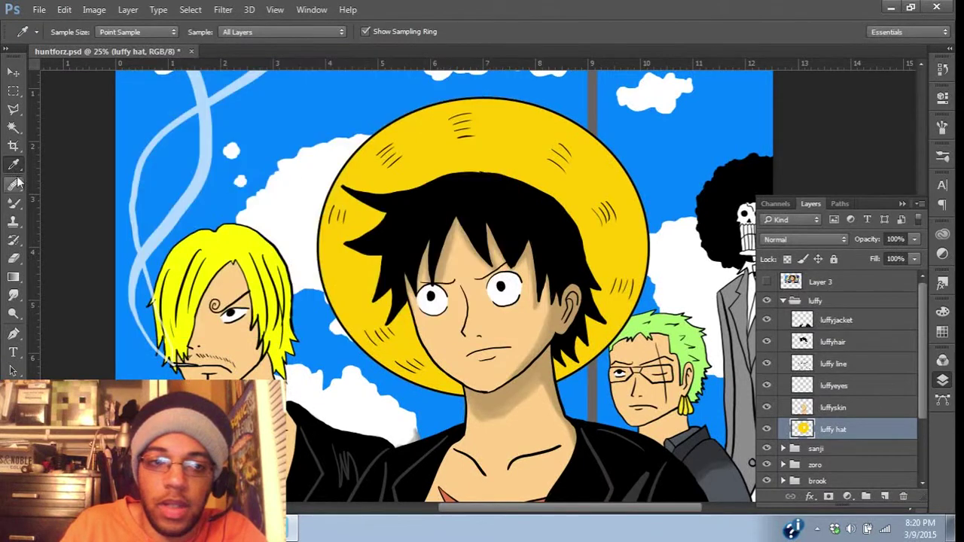
click(13, 165)
click(15, 184)
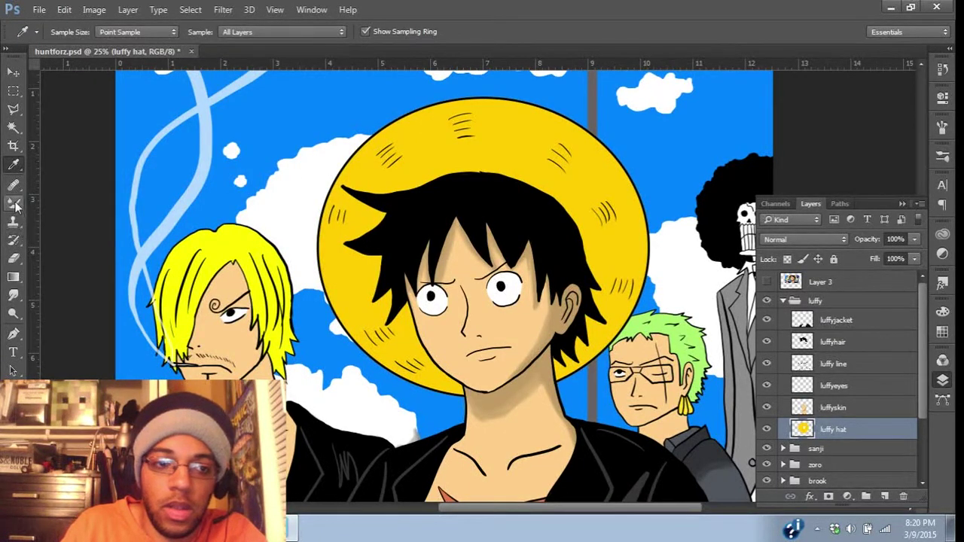
right_click(13, 202)
click(45, 203)
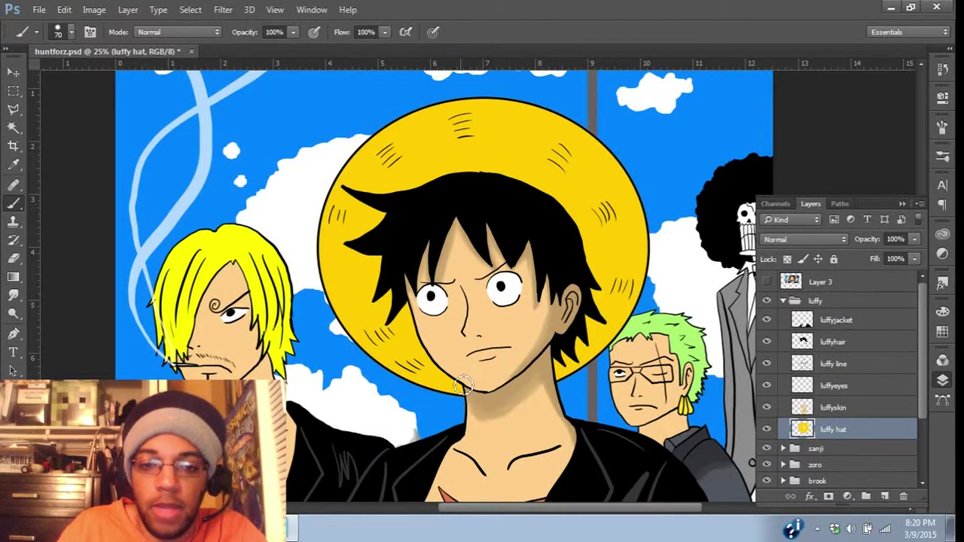
mouse_move(430, 367)
mouse_down()
mouse_move(445, 380)
mouse_move(387, 316)
mouse_move(399, 336)
mouse_up()
mouse_move(443, 369)
mouse_down()
mouse_move(397, 321)
mouse_move(393, 285)
mouse_move(425, 354)
mouse_move(466, 386)
mouse_move(402, 320)
mouse_move(381, 266)
mouse_move(386, 304)
mouse_move(381, 220)
mouse_move(429, 164)
mouse_move(482, 146)
mouse_move(554, 162)
mouse_move(583, 201)
mouse_move(593, 260)
mouse_move(575, 306)
mouse_move(582, 240)
mouse_move(554, 178)
mouse_move(494, 158)
mouse_move(427, 181)
mouse_move(398, 205)
mouse_move(455, 155)
mouse_move(520, 158)
mouse_move(565, 203)
mouse_move(568, 233)
mouse_move(528, 175)
mouse_move(451, 174)
mouse_move(552, 202)
mouse_up()
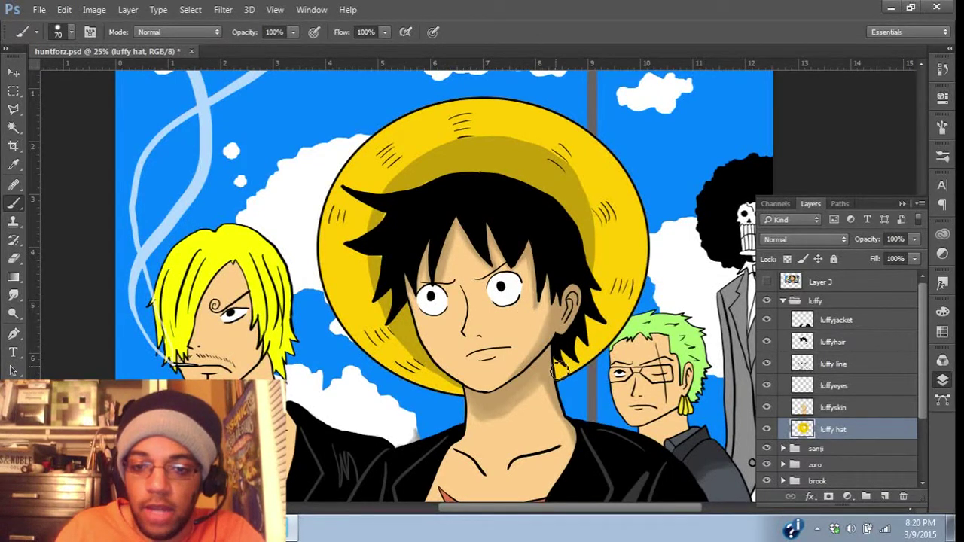
mouse_move(561, 354)
mouse_down()
mouse_move(588, 338)
mouse_move(582, 348)
mouse_move(602, 324)
mouse_move(607, 257)
mouse_move(589, 201)
mouse_move(568, 174)
mouse_up()
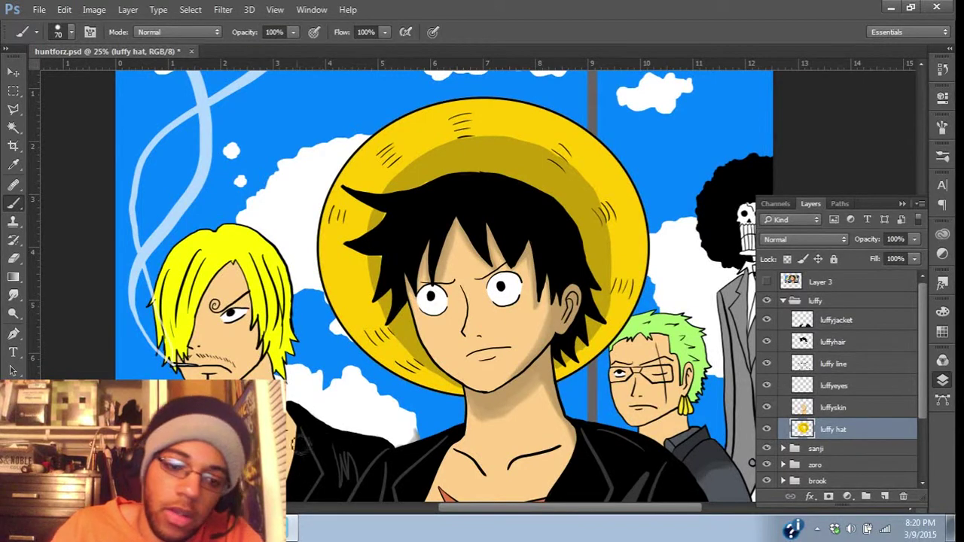
Step: Check the Layer 3 reference and widen the dark yellow shadow outward around the hat's inner brim
click(767, 281)
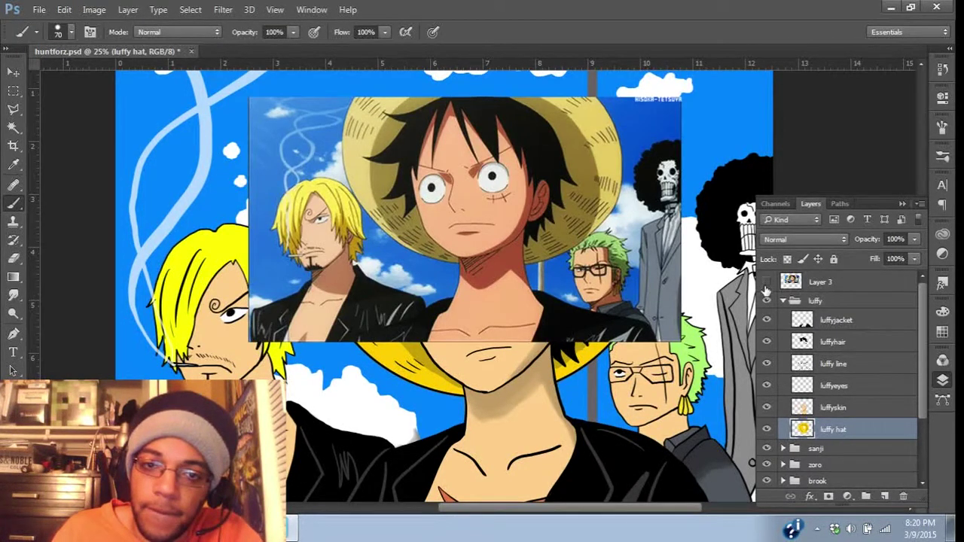
click(767, 285)
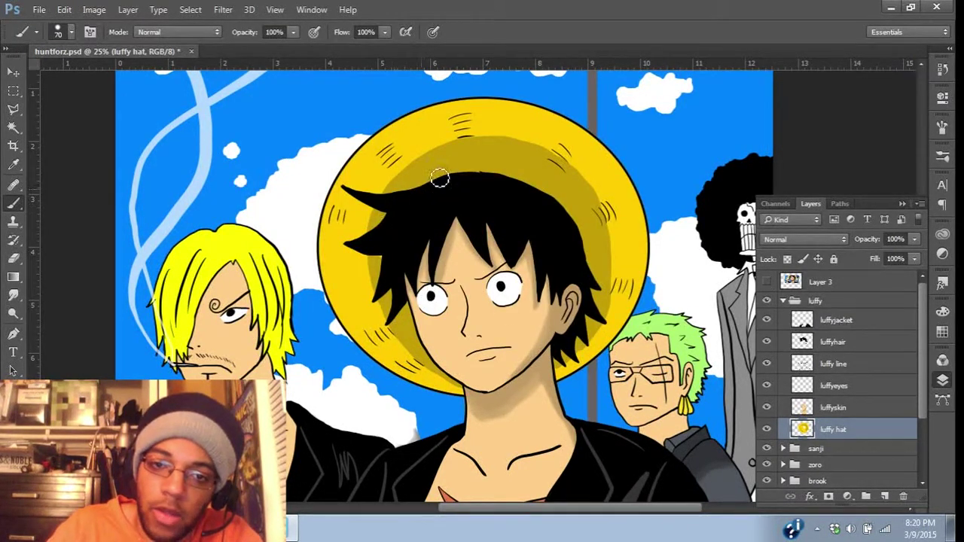
mouse_move(440, 367)
mouse_down()
mouse_move(387, 328)
mouse_move(366, 276)
mouse_move(377, 213)
mouse_move(417, 167)
mouse_move(485, 141)
mouse_move(533, 145)
mouse_move(587, 174)
mouse_move(611, 202)
mouse_move(621, 285)
mouse_move(609, 323)
mouse_move(566, 359)
mouse_up()
mouse_move(603, 311)
mouse_down()
mouse_move(610, 257)
mouse_move(575, 166)
mouse_move(605, 232)
mouse_move(598, 290)
mouse_move(609, 219)
mouse_up()
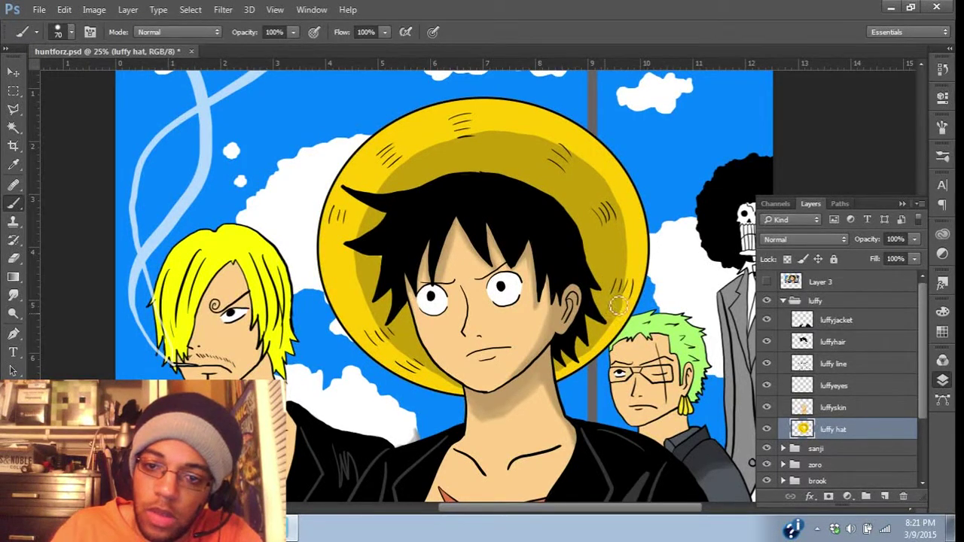
mouse_move(616, 305)
mouse_down()
mouse_move(600, 189)
mouse_move(559, 151)
mouse_move(430, 192)
mouse_move(380, 249)
mouse_move(411, 351)
mouse_move(376, 301)
mouse_move(374, 227)
mouse_move(430, 161)
mouse_move(477, 143)
mouse_move(419, 160)
mouse_move(359, 221)
mouse_move(351, 293)
mouse_move(384, 337)
mouse_move(420, 361)
mouse_move(387, 337)
mouse_move(359, 261)
mouse_move(388, 195)
mouse_move(354, 282)
mouse_up()
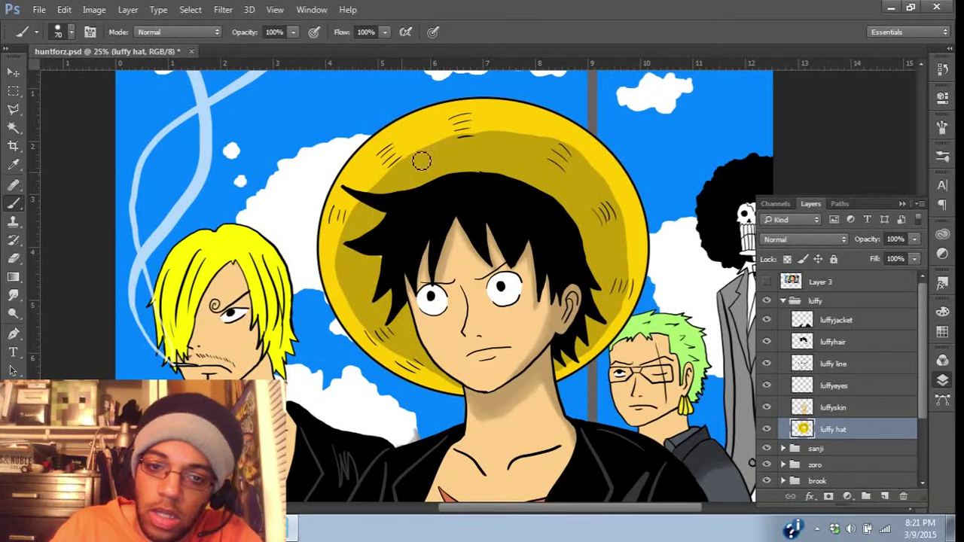
mouse_move(421, 160)
mouse_down()
mouse_move(488, 138)
mouse_move(561, 159)
mouse_up()
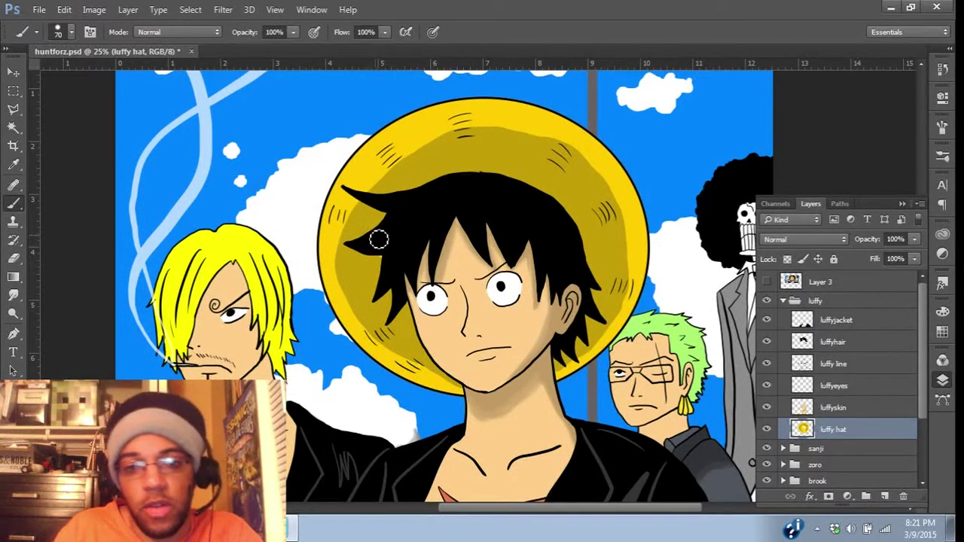
mouse_move(339, 240)
mouse_down()
mouse_move(343, 266)
mouse_move(357, 208)
mouse_move(412, 150)
mouse_move(477, 135)
mouse_up()
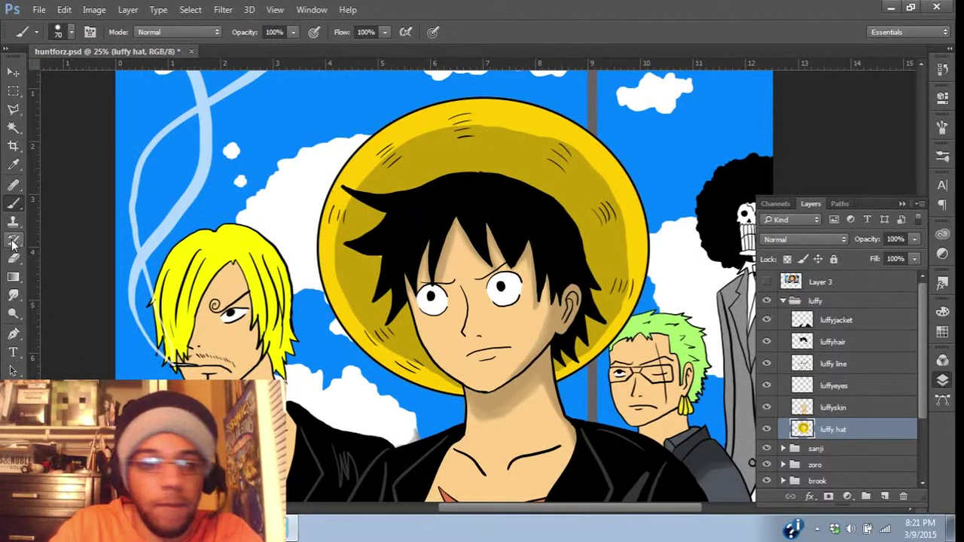
Step: Blend the outer edge of the hat shadow into the bright yellow brim using the Mixer Brush at size 80
right_click(13, 204)
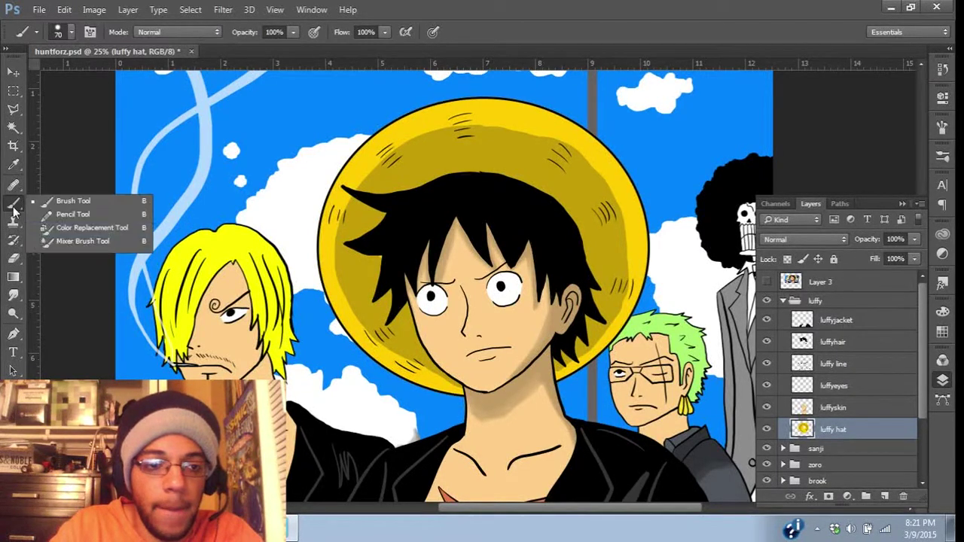
click(68, 239)
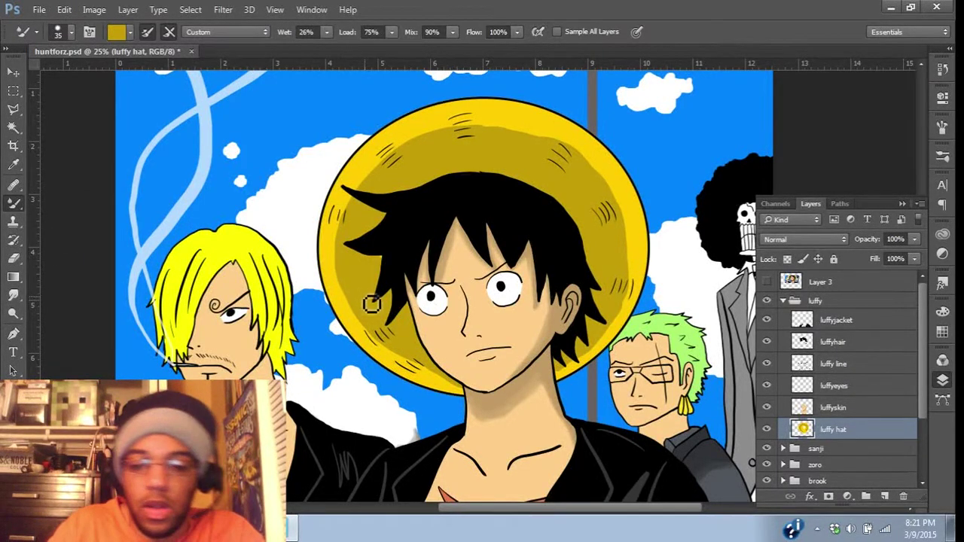
key(bracketright)
key(bracketright)
key(bracketright)
key(bracketright)
key(bracketright)
key(bracketright)
mouse_move(409, 362)
mouse_down()
mouse_move(463, 386)
mouse_move(437, 380)
mouse_up()
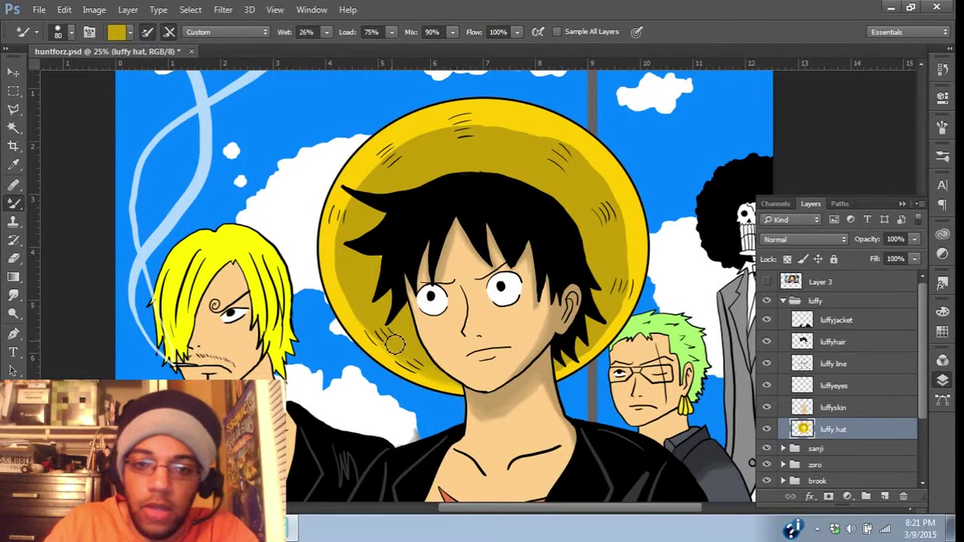
drag(375, 339, 339, 280)
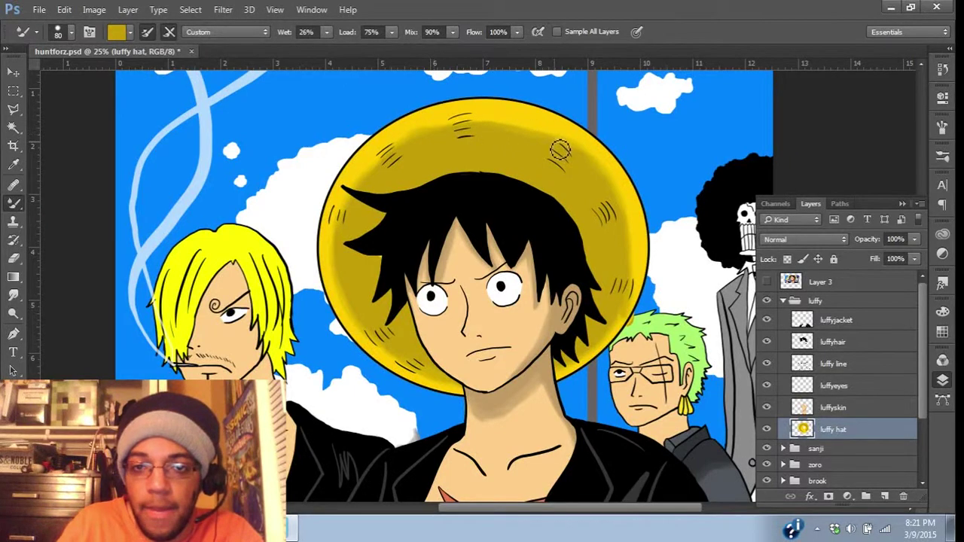
drag(602, 309, 560, 296)
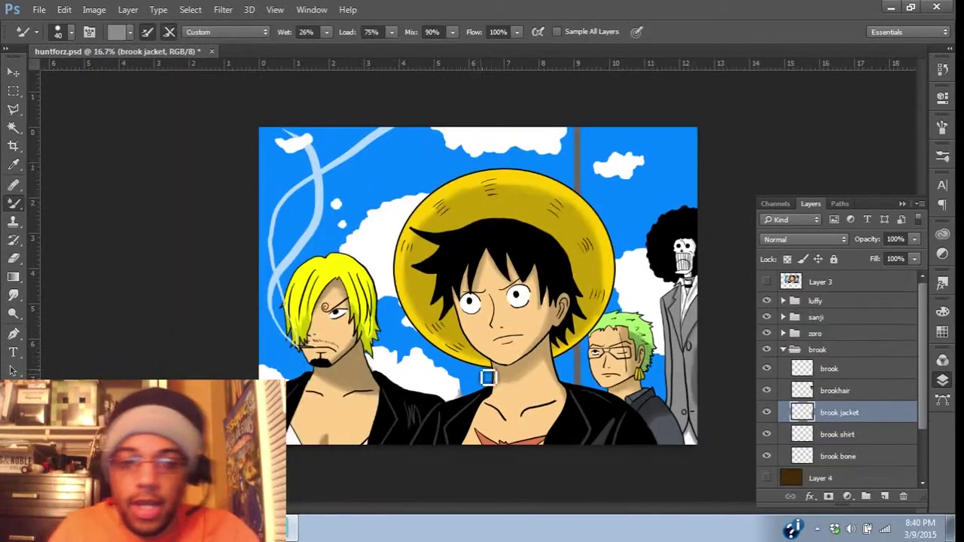
Step: Save huntforz.psd and collapse the layer list to show the whole shaded artwork unobstructed
key(ctrl+s)
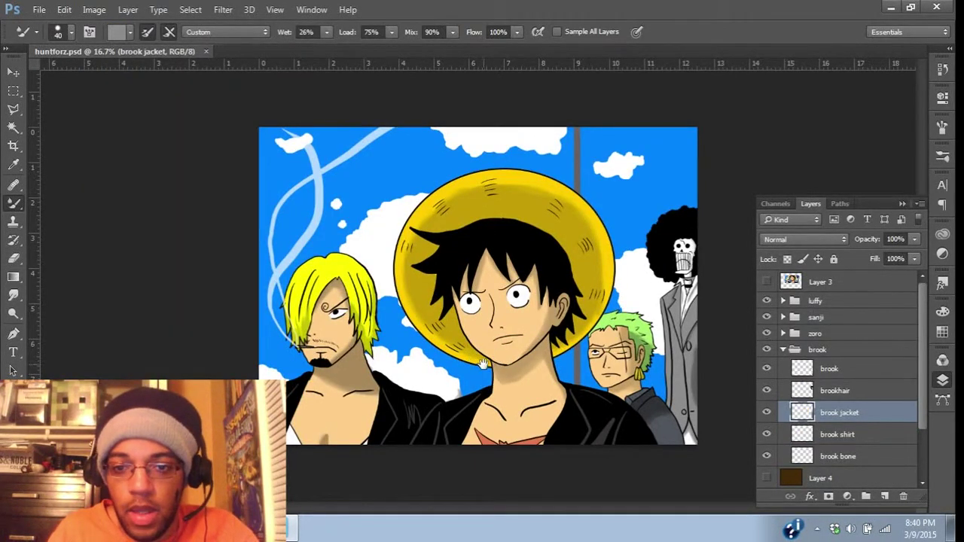
key(ctrl+plus)
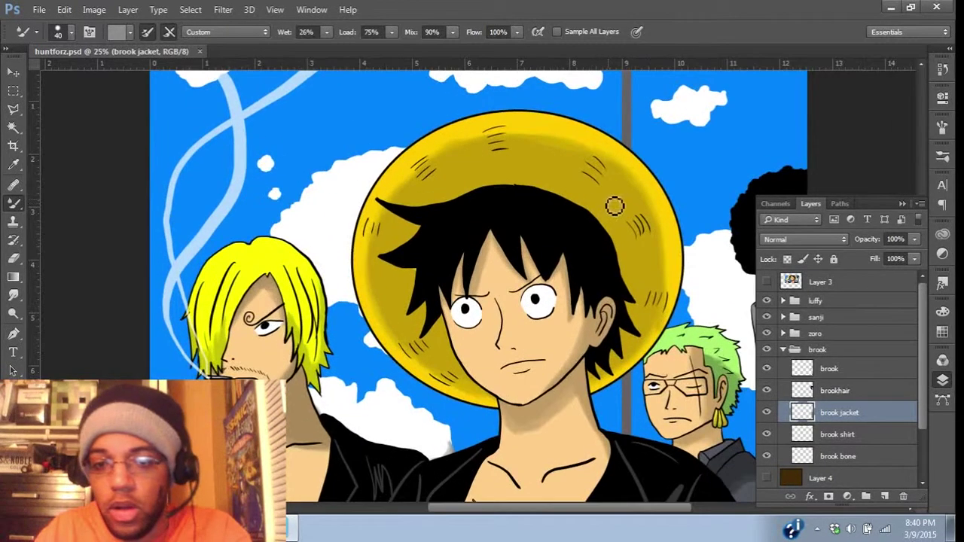
key(ctrl+0)
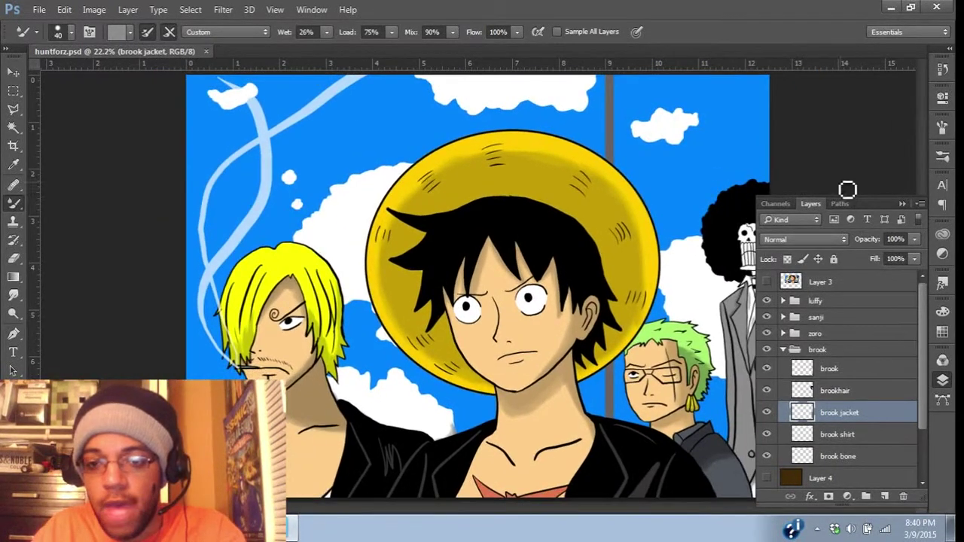
click(903, 205)
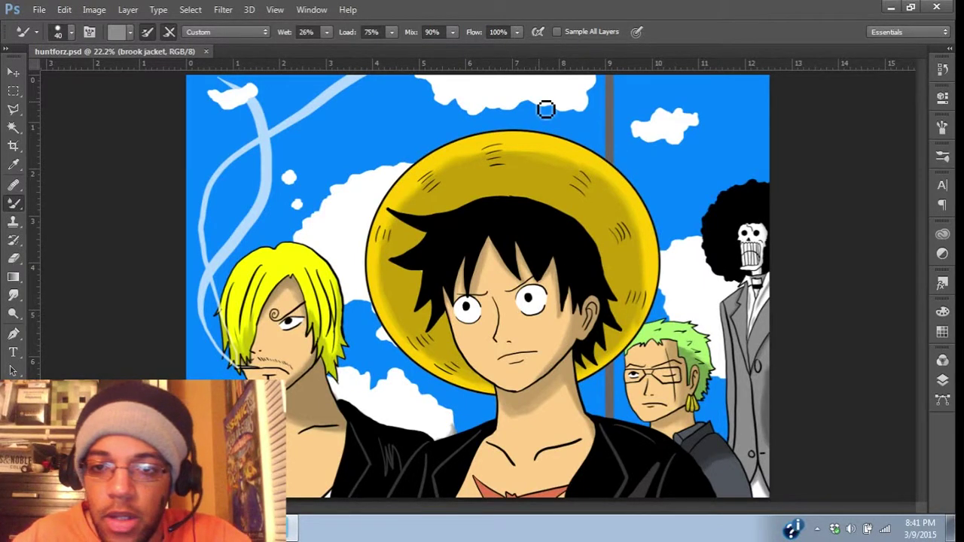
click(289, 173)
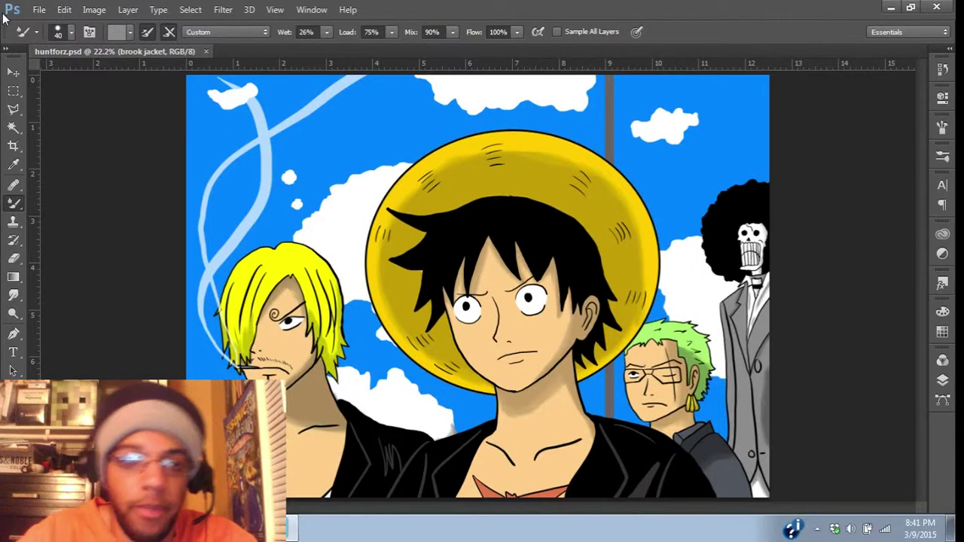
click(38, 9)
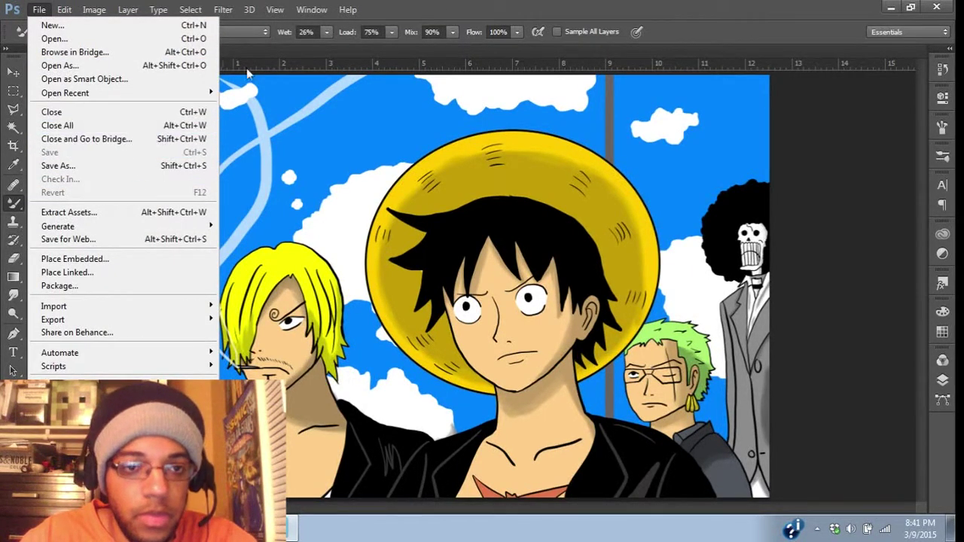
click(383, 10)
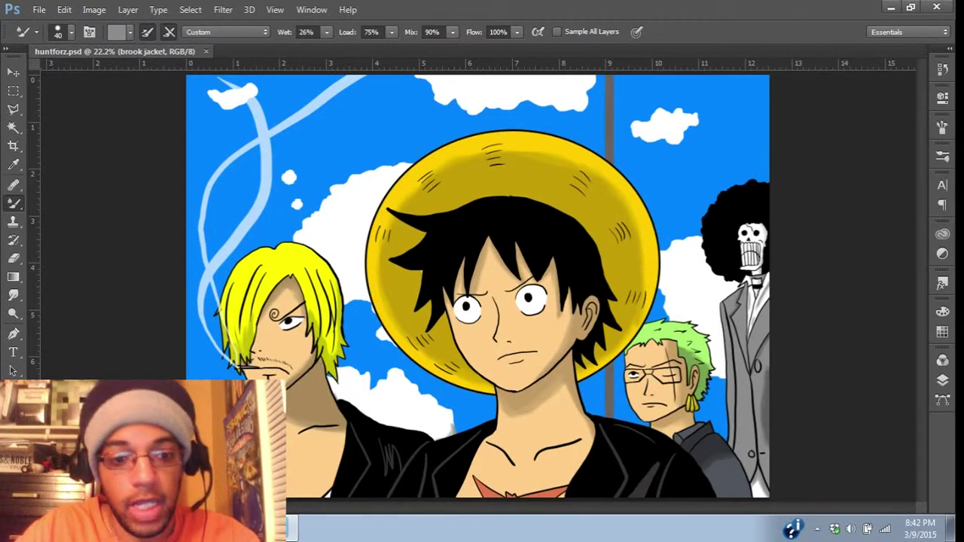
key(alt+Tab)
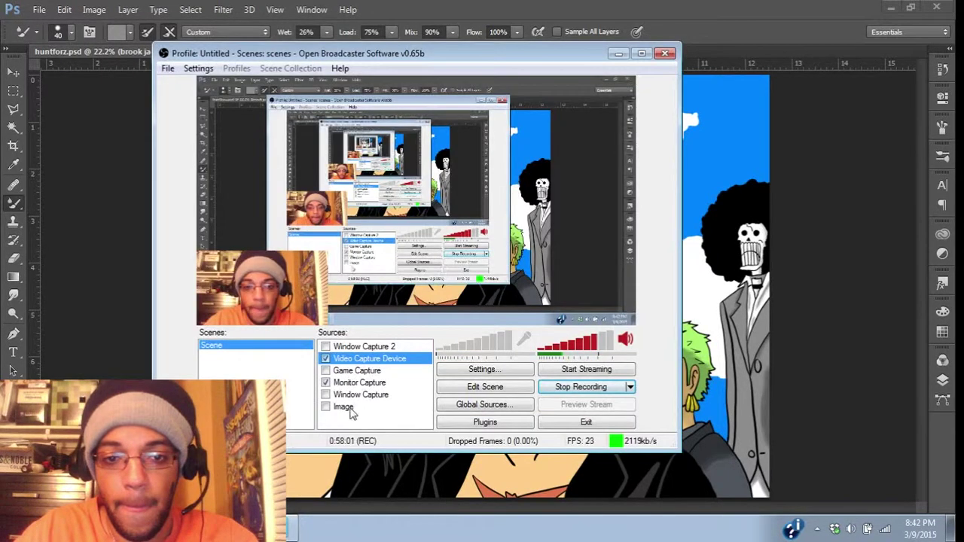